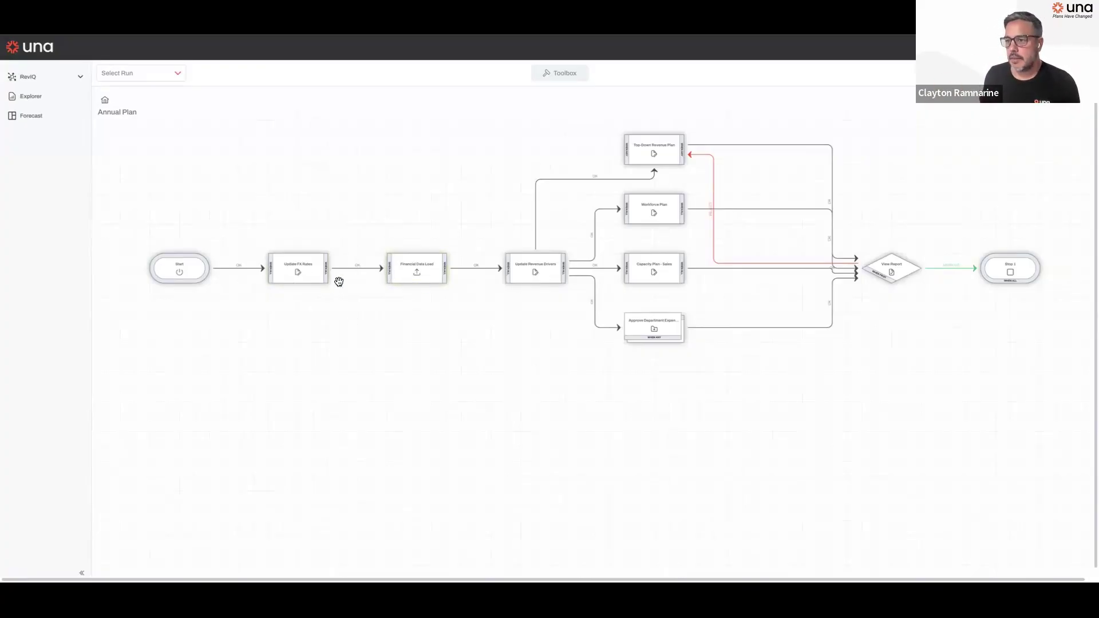
- Examine the opening activities of the Annual Plan workflow, including Update FX Rates, Financial Data Load and Update Revenue Drivers
{"action": "mouse_move", "coordinate": [302, 268]}
{"action": "left_mouse_down"}
{"action": "mouse_move", "coordinate": [289, 277]}
{"action": "mouse_move", "coordinate": [303, 265]}
{"action": "left_mouse_up"}
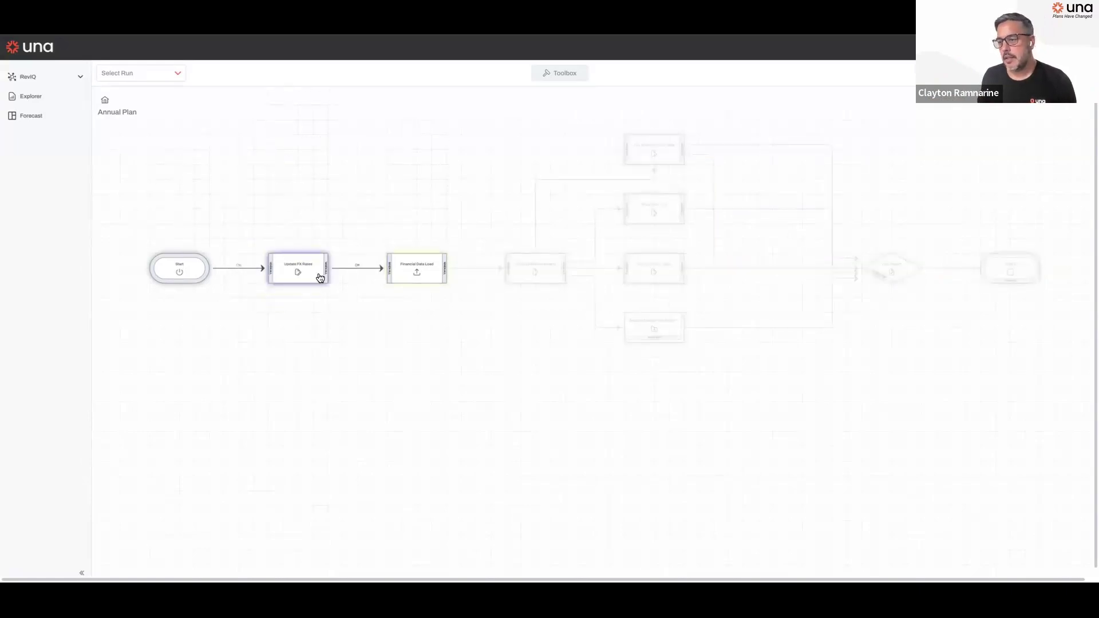
{"action": "left_click", "coordinate": [538, 280]}
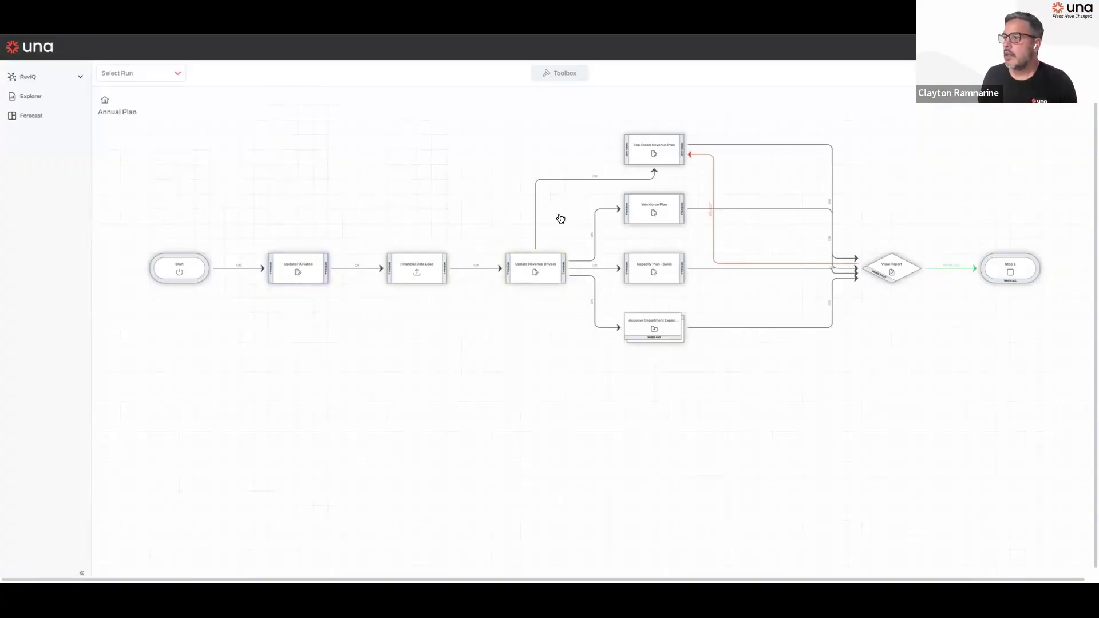
{"action": "left_click", "coordinate": [296, 279]}
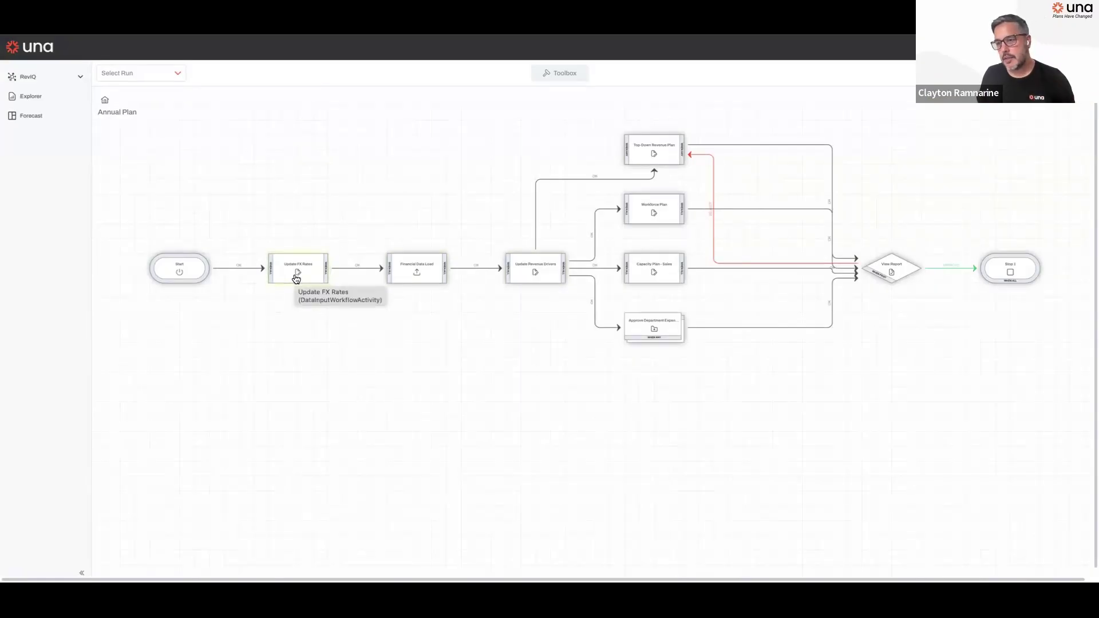
{"action": "left_click", "coordinate": [434, 280]}
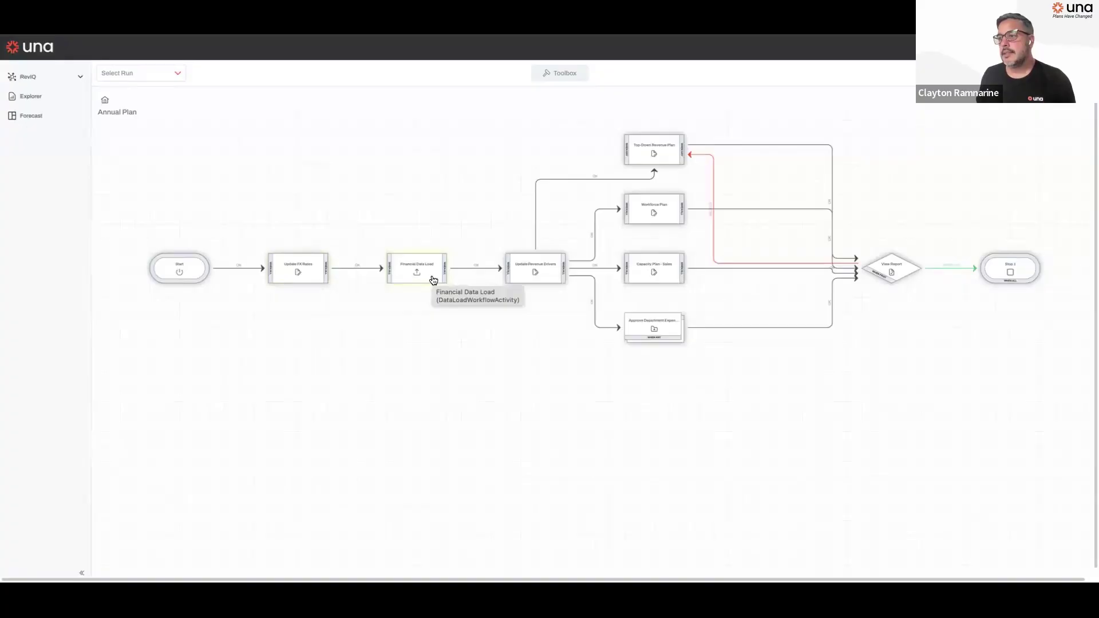
- Open the Top-Down Revenue Plan activity for editing and browse the items available for its linked file without changing the selection
{"action": "left_click", "coordinate": [652, 163]}
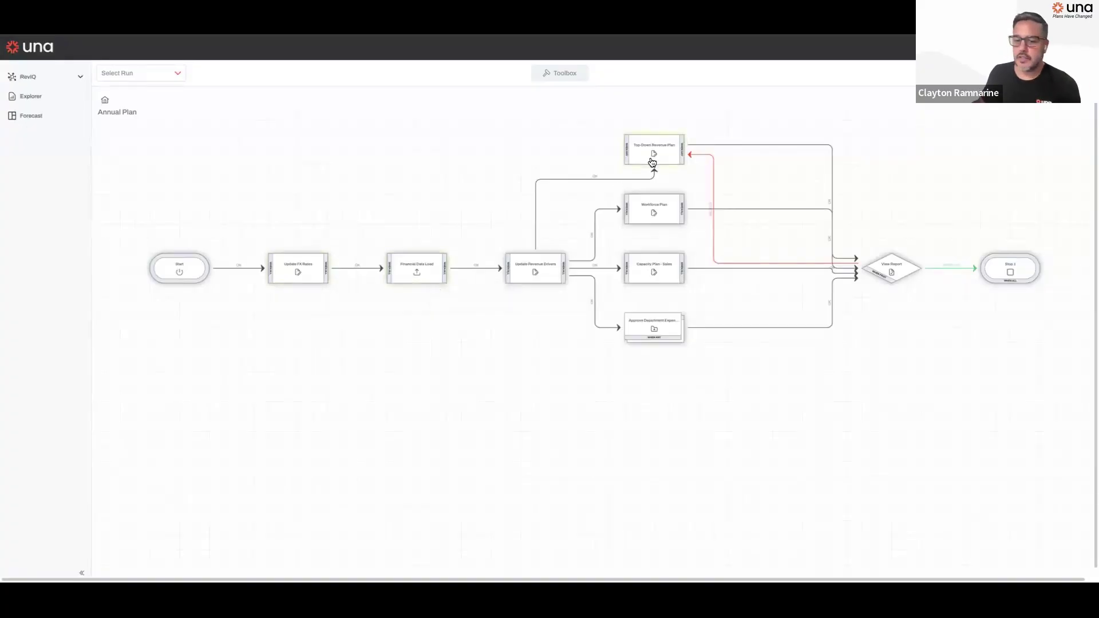
{"action": "right_click", "coordinate": [652, 162]}
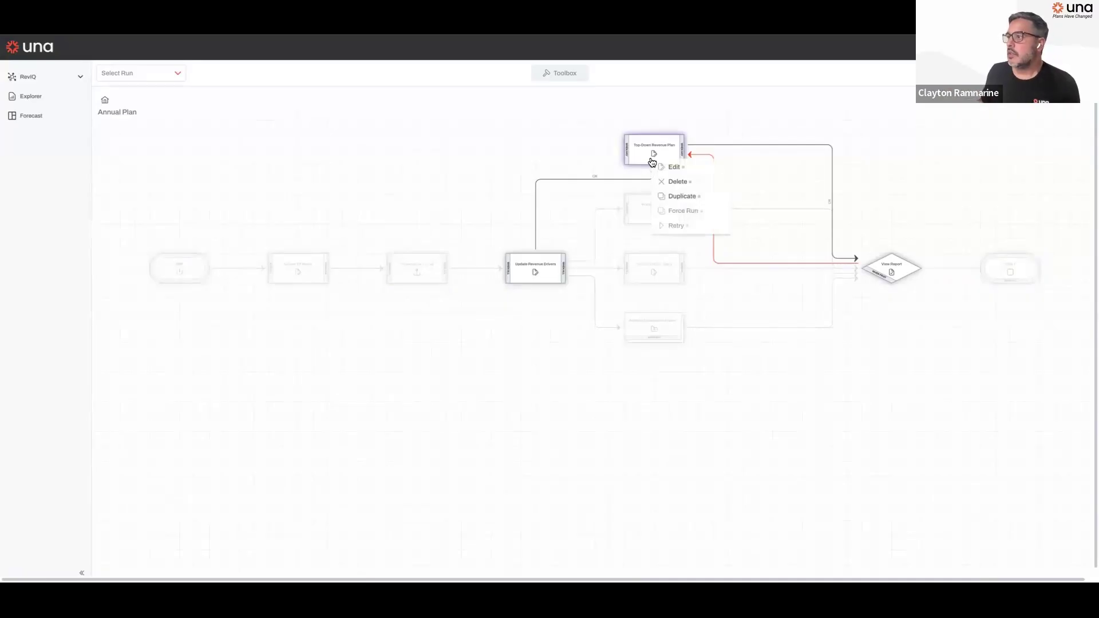
{"action": "left_click", "coordinate": [668, 165]}
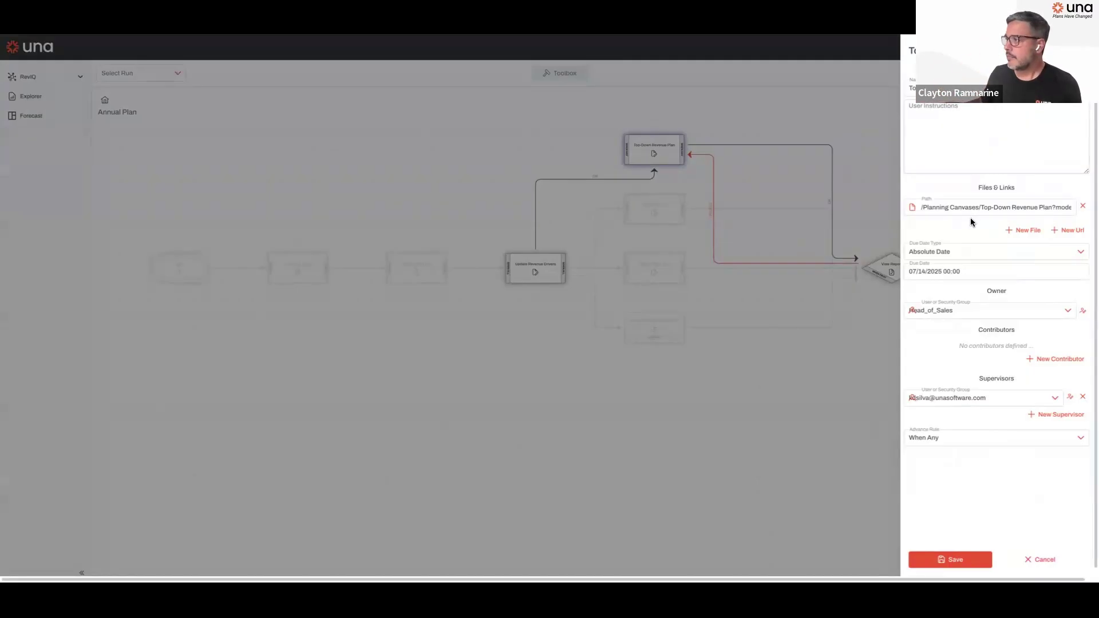
{"action": "left_click", "coordinate": [983, 209]}
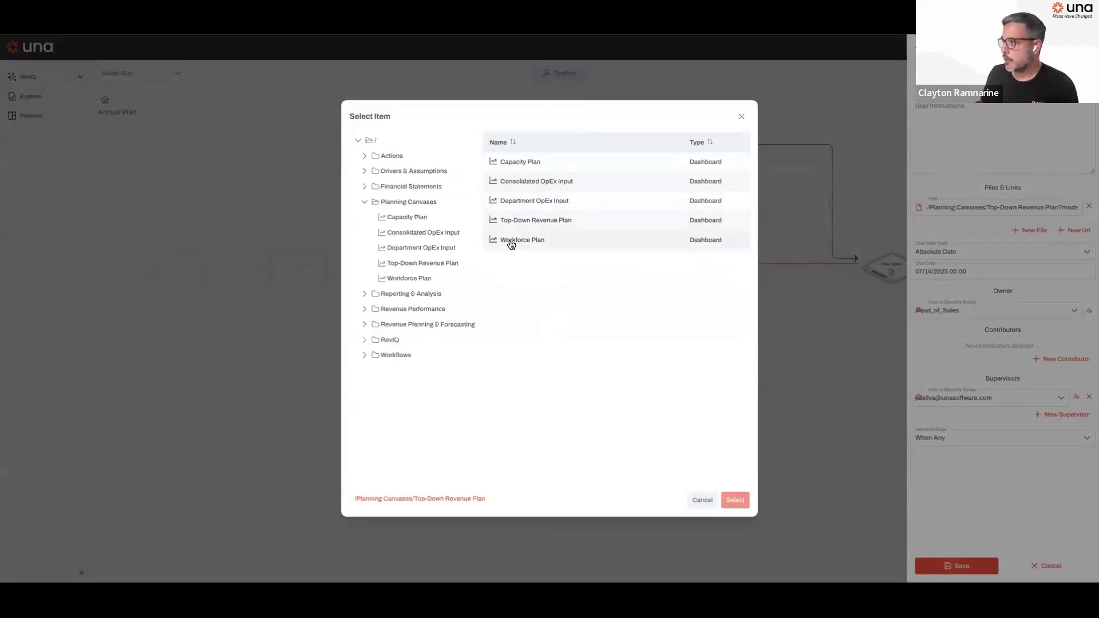
{"action": "left_click", "coordinate": [742, 119]}
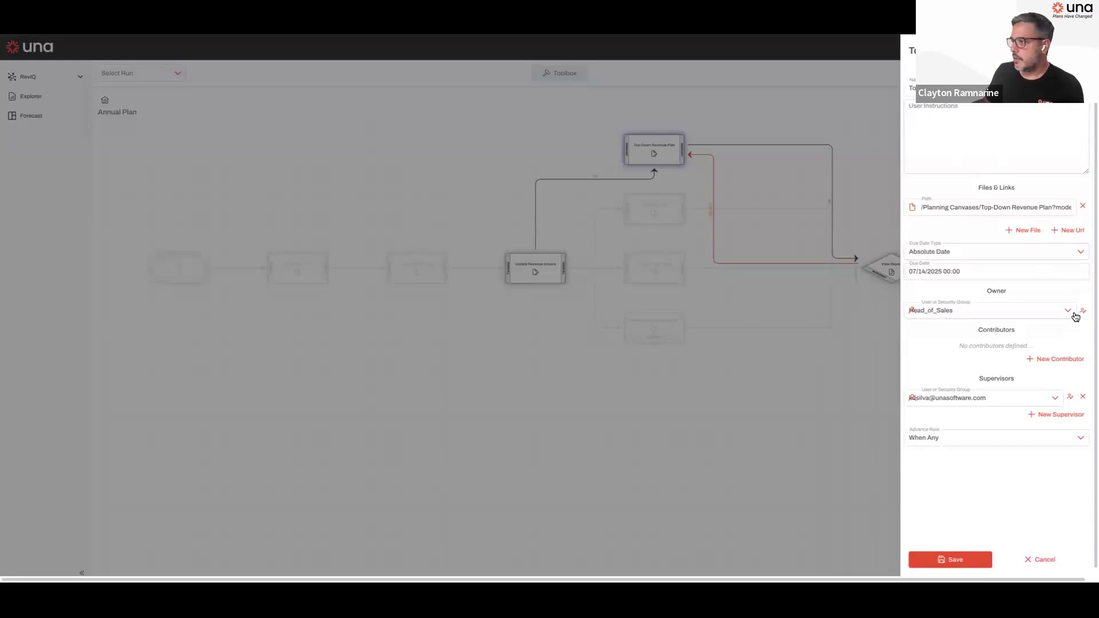
- Check the supervisor choices for the Top-Down Revenue Plan activity and leave its settings without saving
{"action": "left_click", "coordinate": [1055, 398]}
{"action": "left_click", "coordinate": [1030, 527]}
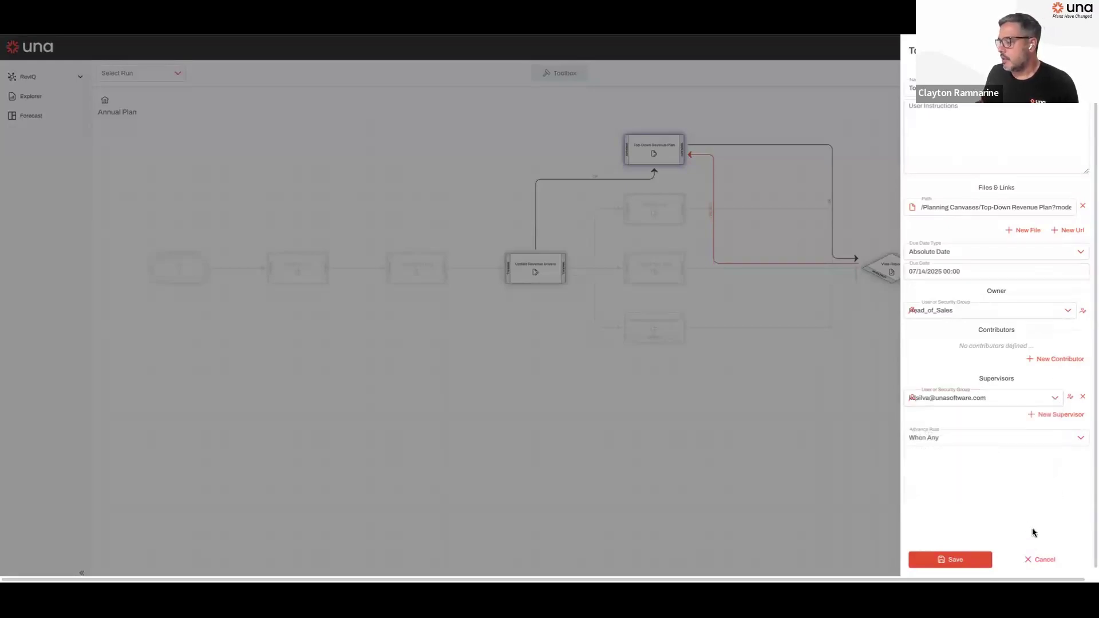
{"action": "left_click", "coordinate": [1033, 561]}
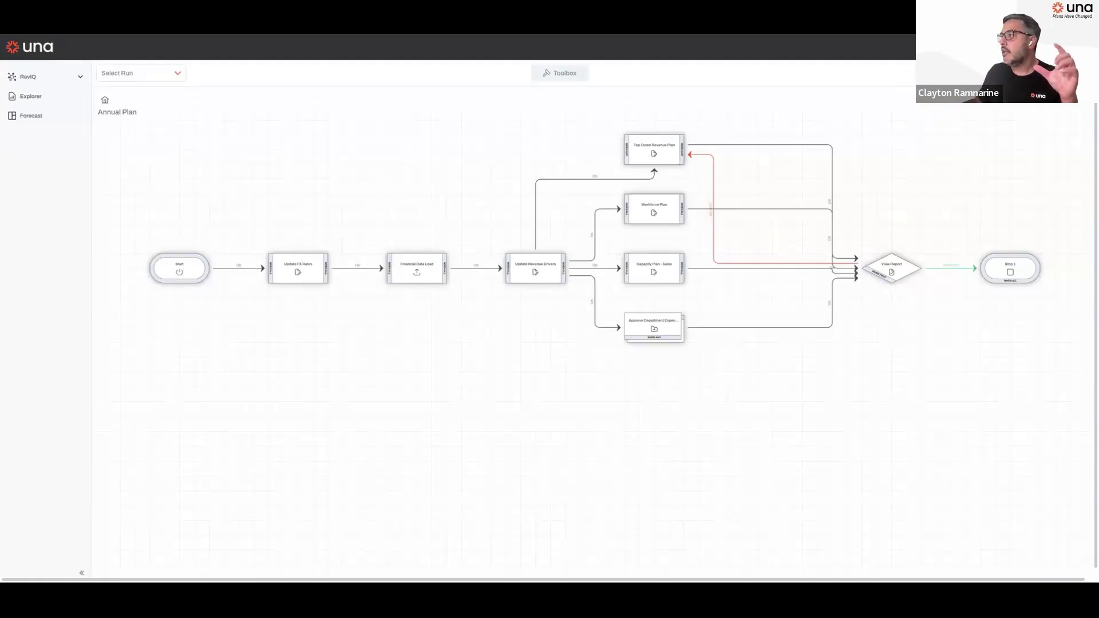
- Switch to the Actions calendar, go back to July 2025 and view the details of the Top-Down Revenue Plan action
{"action": "key", "text": "ctrl+Tab"}
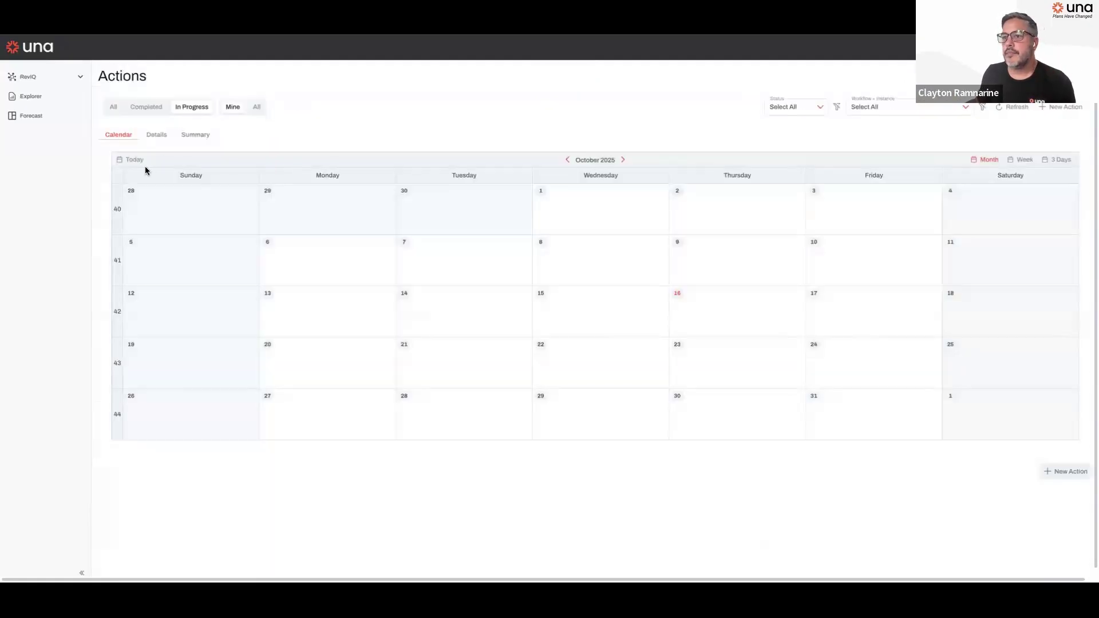
{"action": "left_click", "coordinate": [567, 159]}
{"action": "left_click", "coordinate": [568, 159]}
{"action": "left_click", "coordinate": [568, 160]}
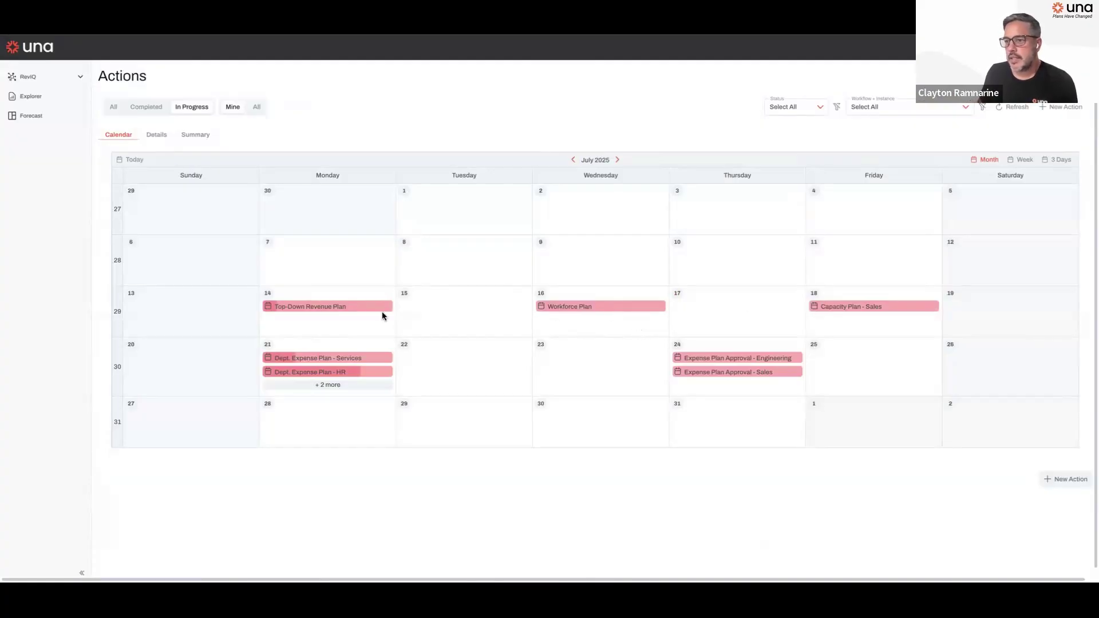
{"action": "left_click", "coordinate": [351, 308]}
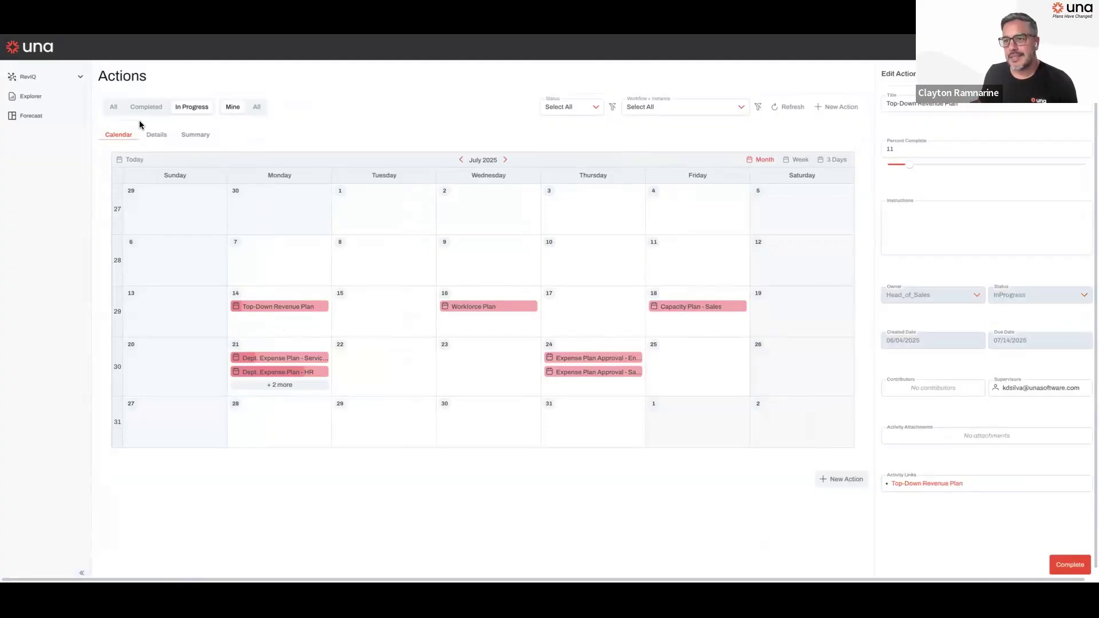
- Review the actions in the summary charts and the detailed list, closing the open action's details
{"action": "left_click", "coordinate": [194, 135]}
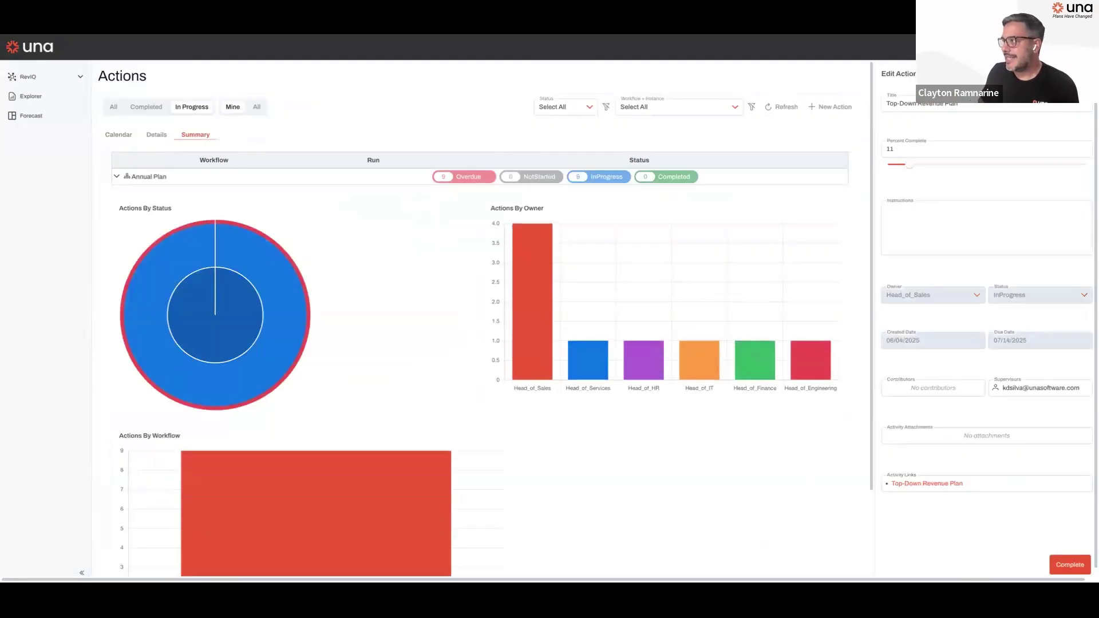
{"action": "left_click", "coordinate": [874, 319]}
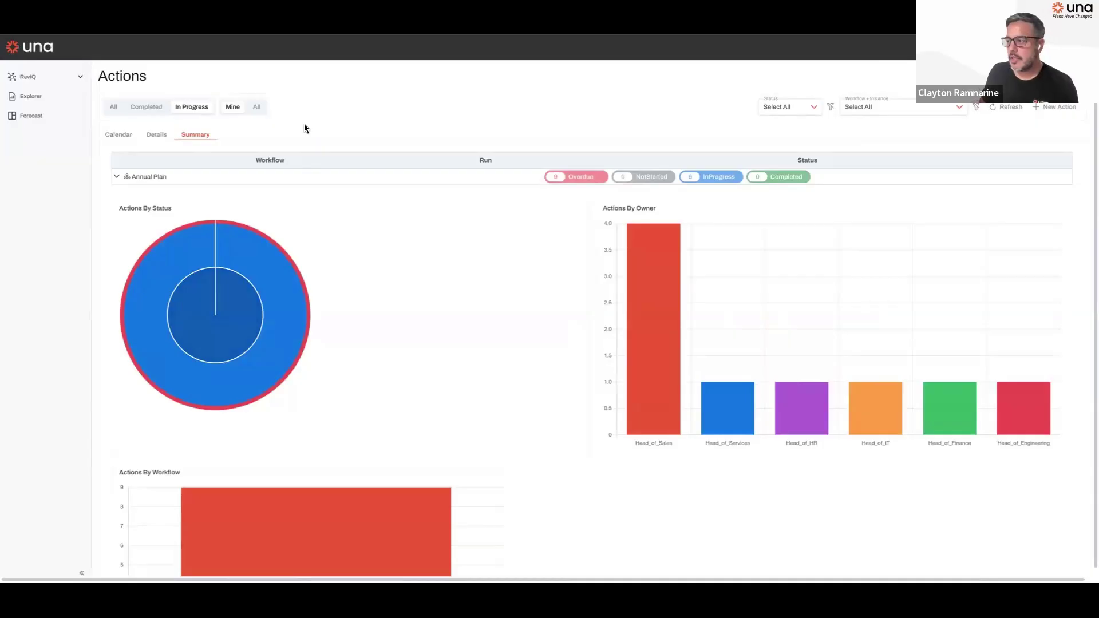
{"action": "left_click", "coordinate": [157, 137]}
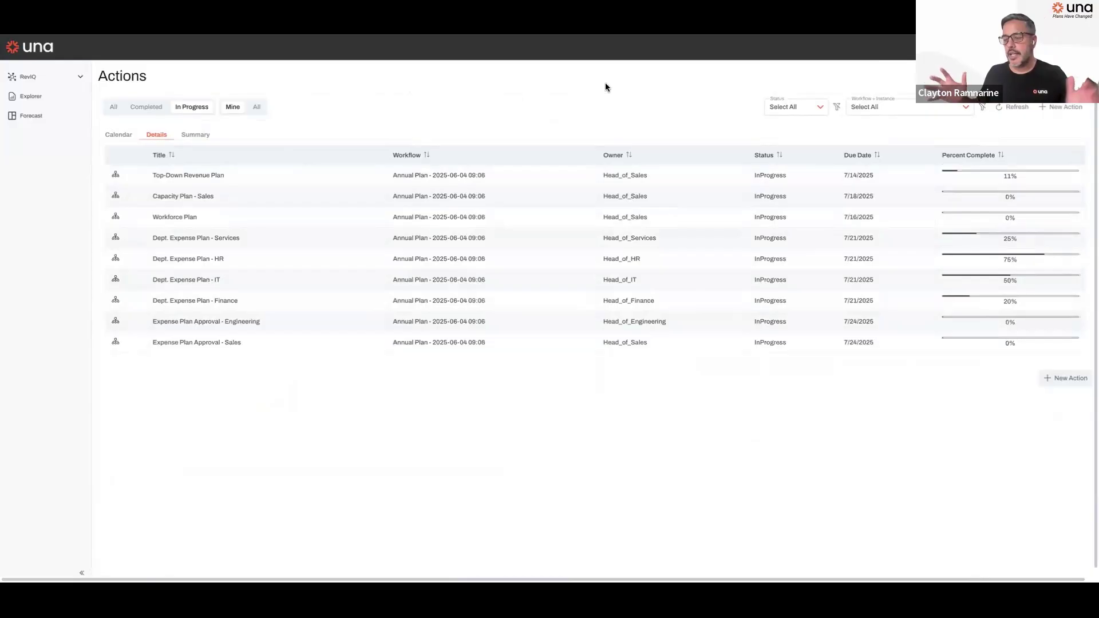
{"action": "left_click", "coordinate": [198, 136]}
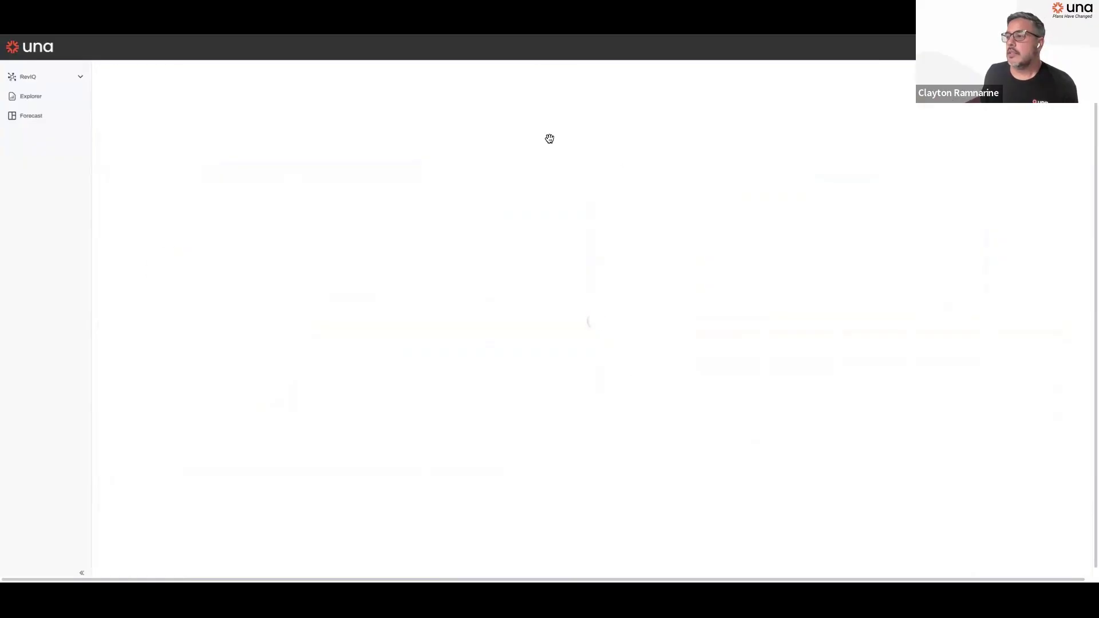
- Review the Interactive, Communication, Integration and AI activities in the Annual Plan workflow's toolbox and close the toolbox
{"action": "left_click", "coordinate": [559, 73]}
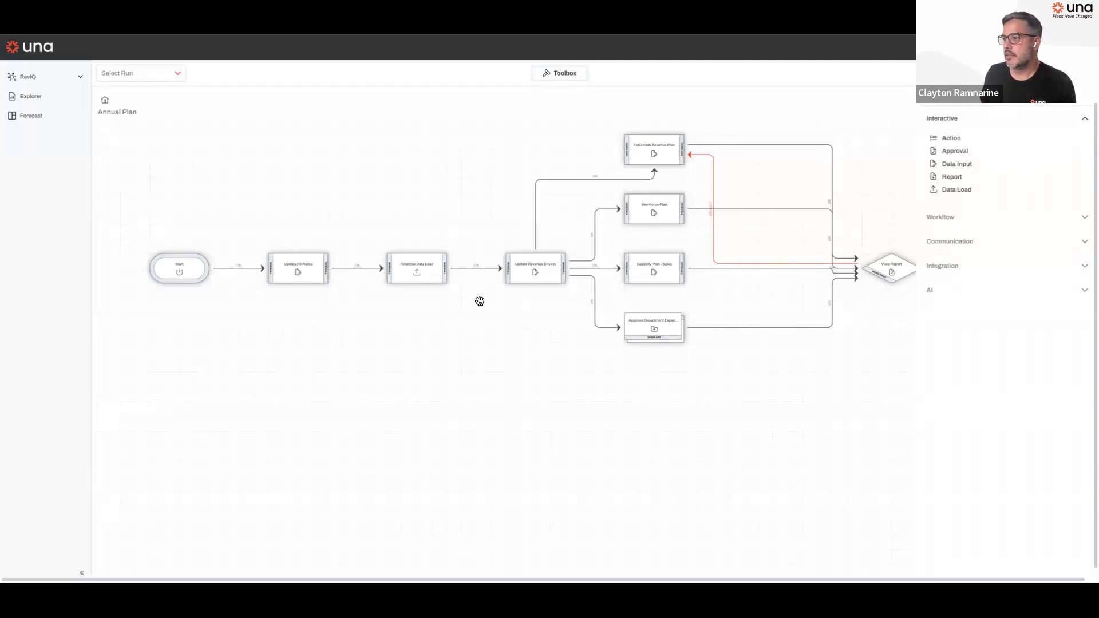
{"action": "left_click", "coordinate": [1086, 119]}
{"action": "left_click", "coordinate": [1085, 167]}
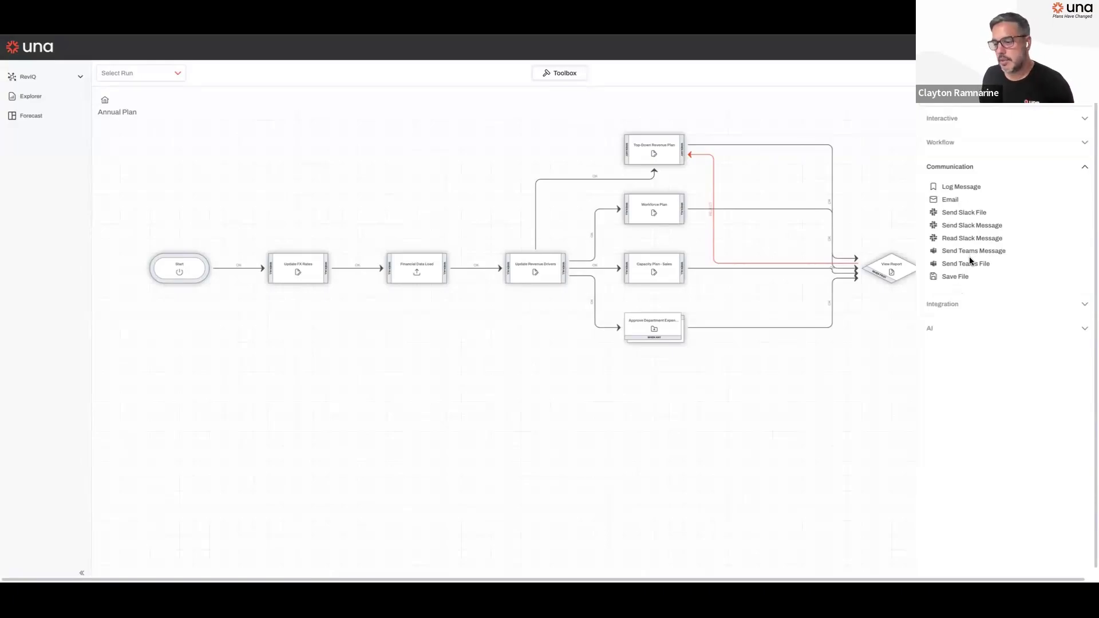
{"action": "left_click", "coordinate": [1084, 167]}
{"action": "left_click", "coordinate": [1087, 192]}
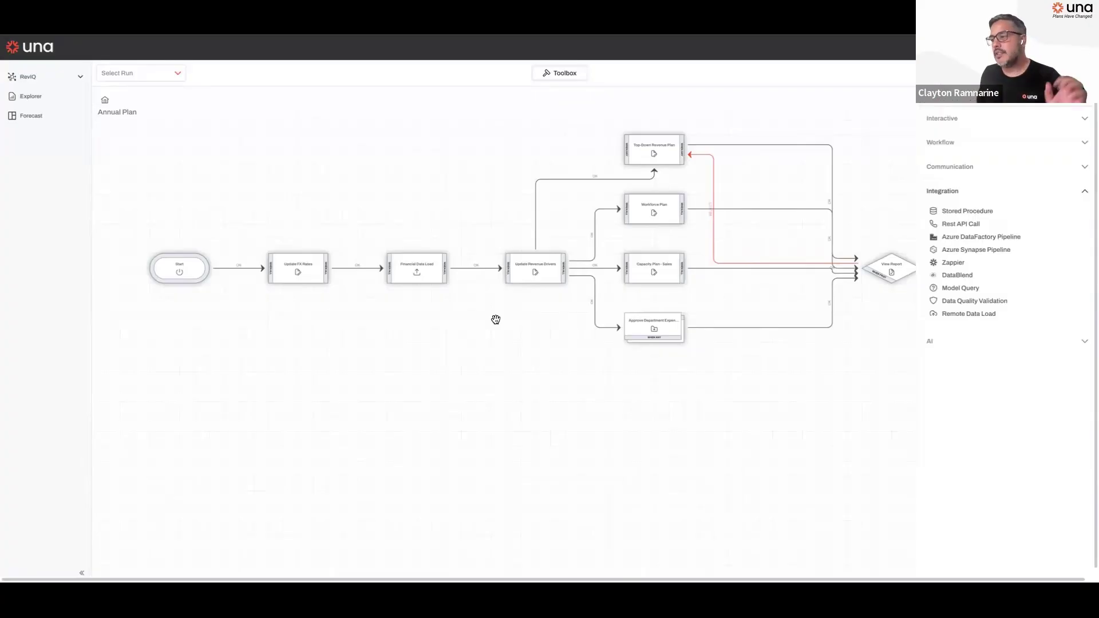
{"action": "left_click", "coordinate": [1087, 195]}
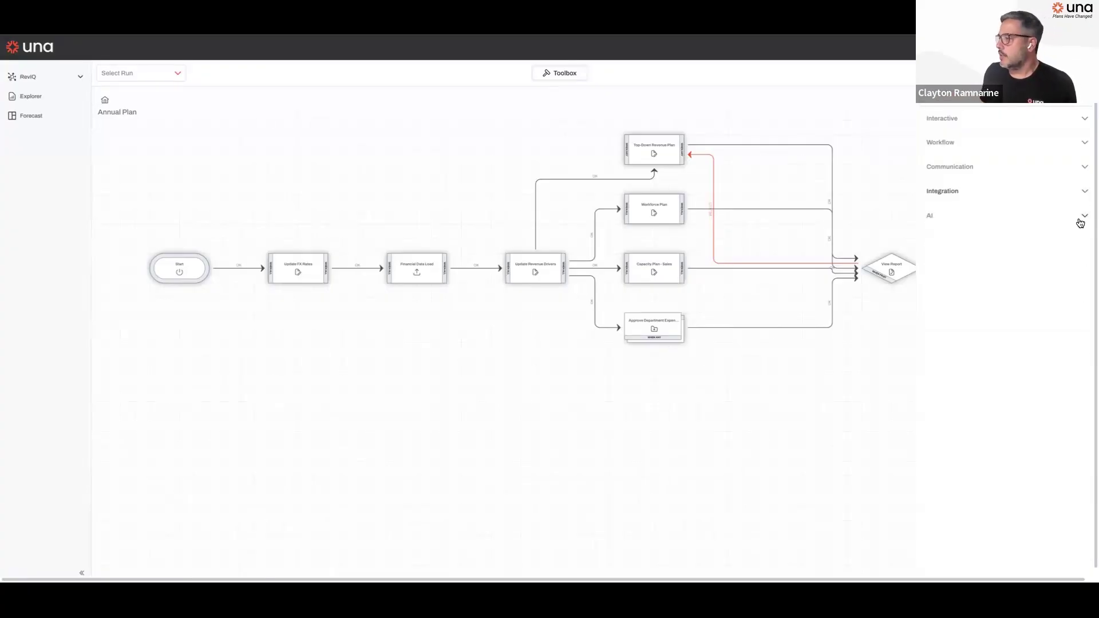
{"action": "left_click", "coordinate": [1082, 218]}
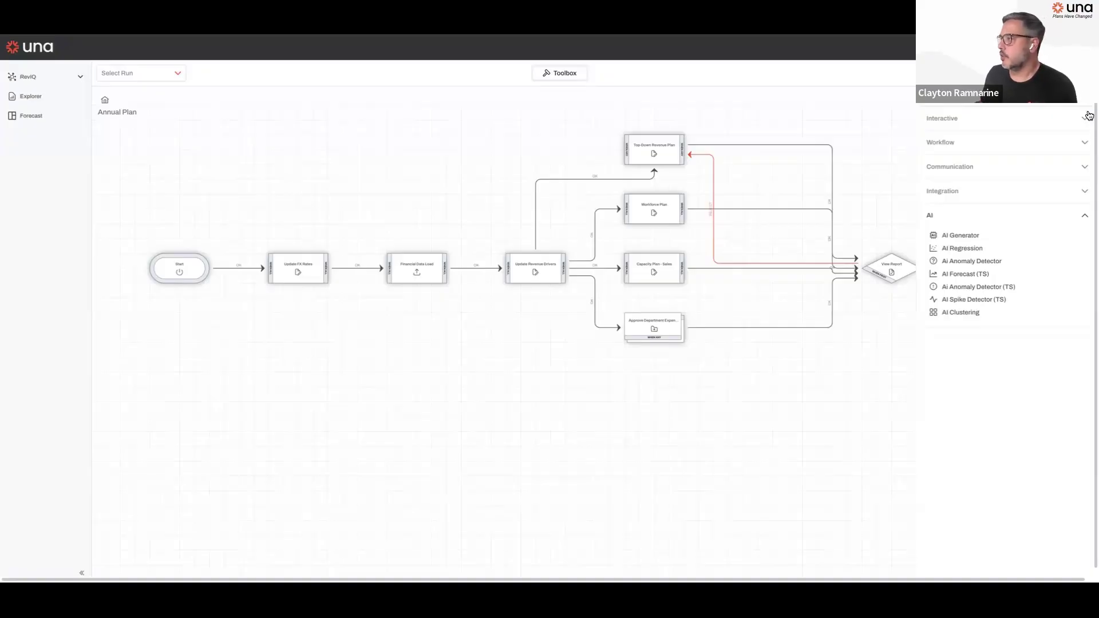
{"action": "left_click", "coordinate": [570, 76]}
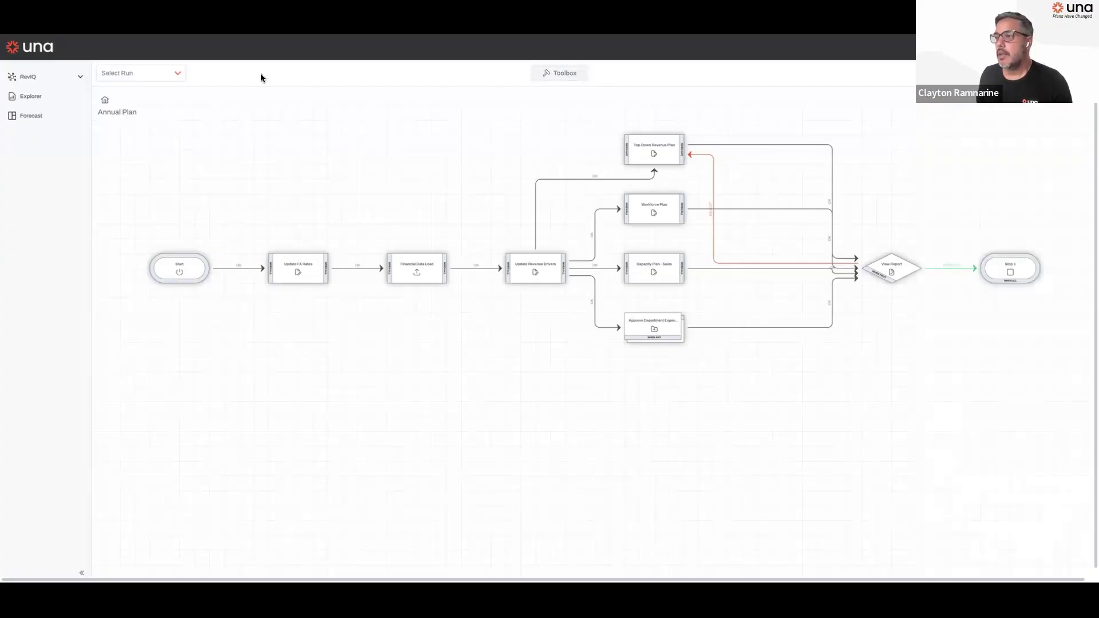
- Open the model settings and show the dimensions of the Main (Default) model
{"action": "left_click", "coordinate": [46, 104]}
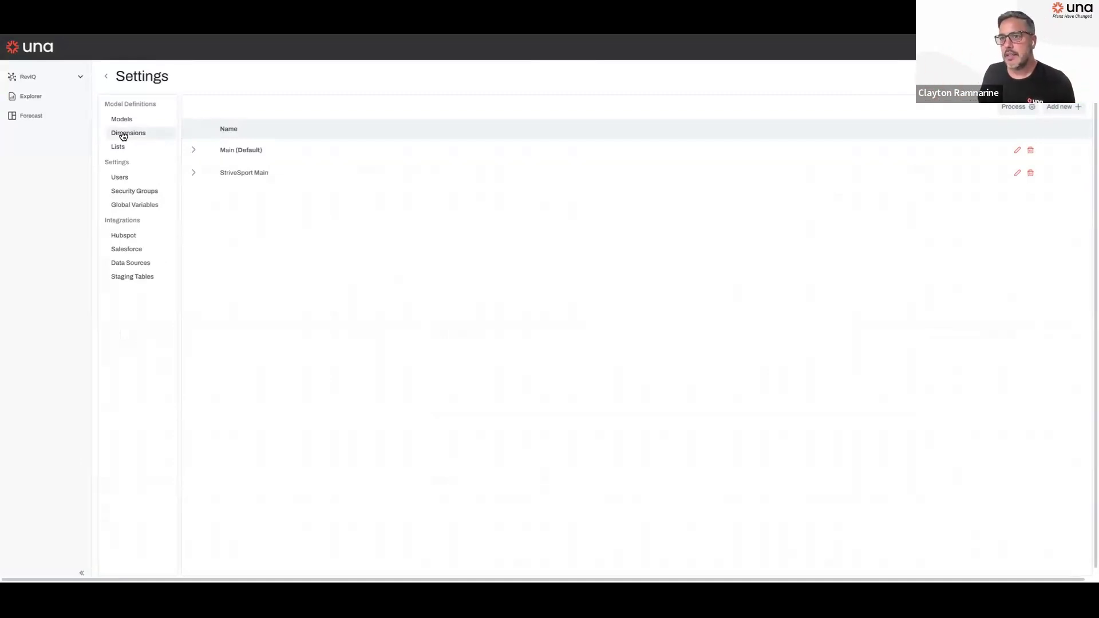
{"action": "left_click", "coordinate": [196, 151]}
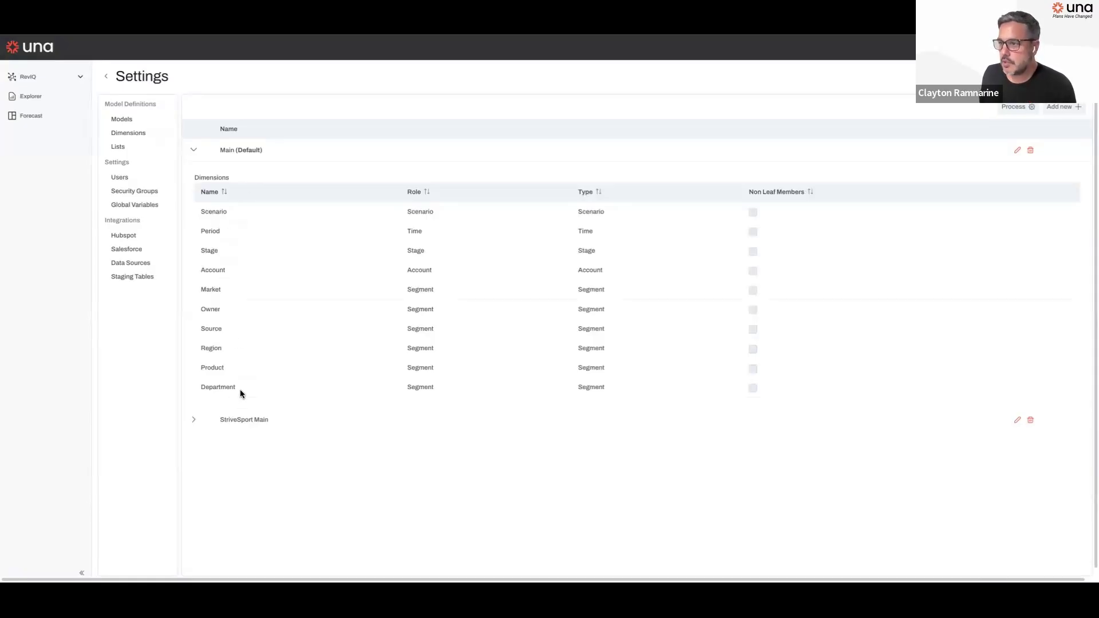
- Open the Account dimension and expand its hierarchy through Net Income to Revenue and through Drivers to Unit-Based Revenue
{"action": "left_click", "coordinate": [141, 139]}
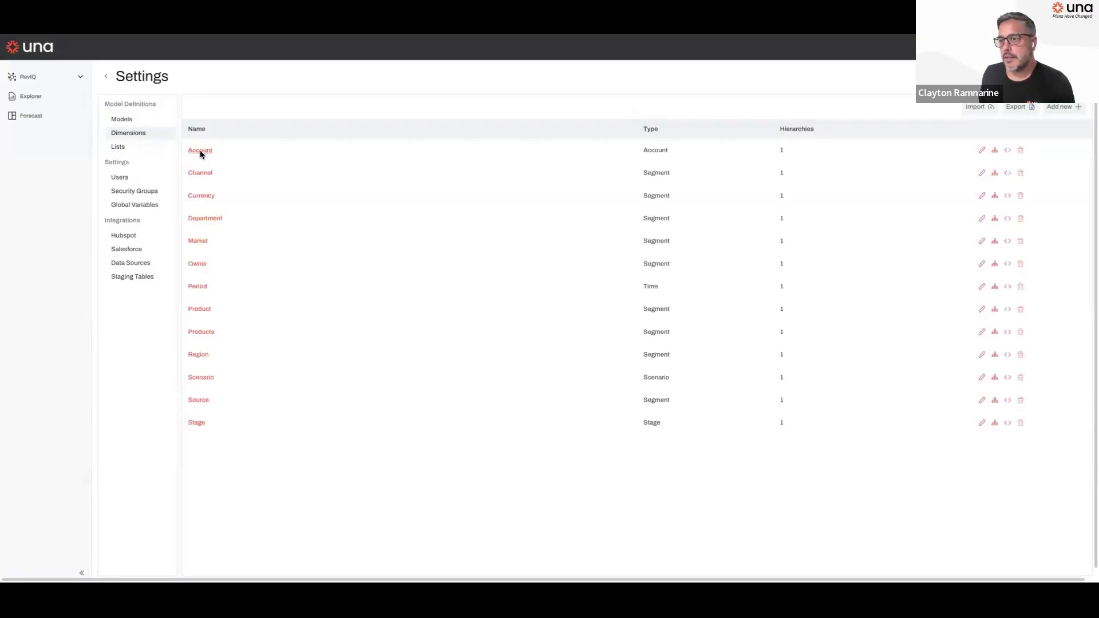
{"action": "left_click", "coordinate": [201, 150]}
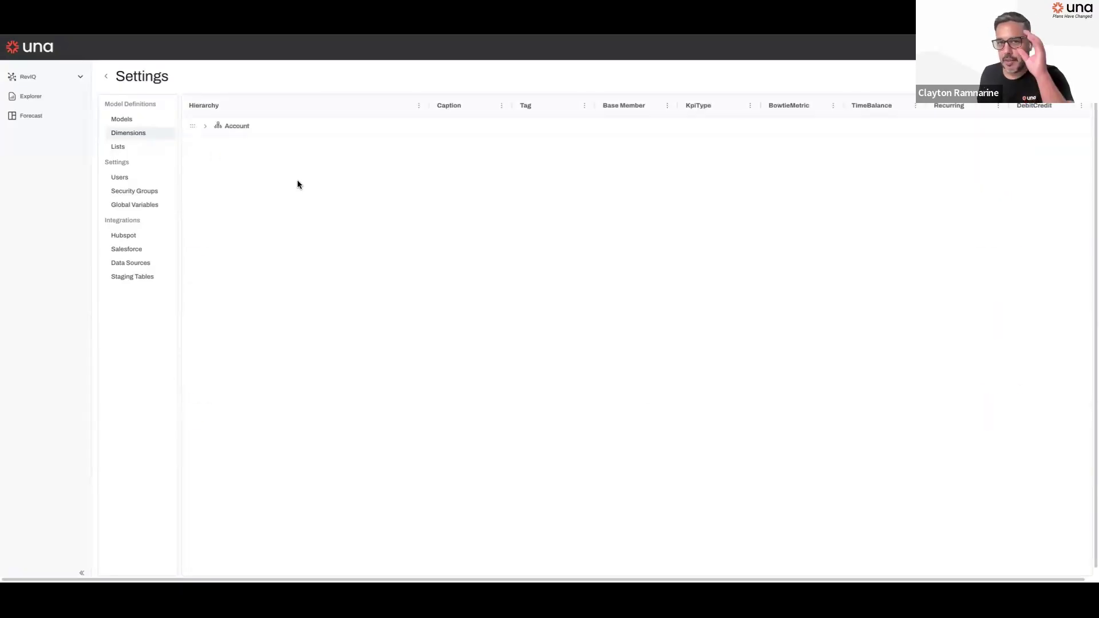
{"action": "left_click", "coordinate": [206, 128]}
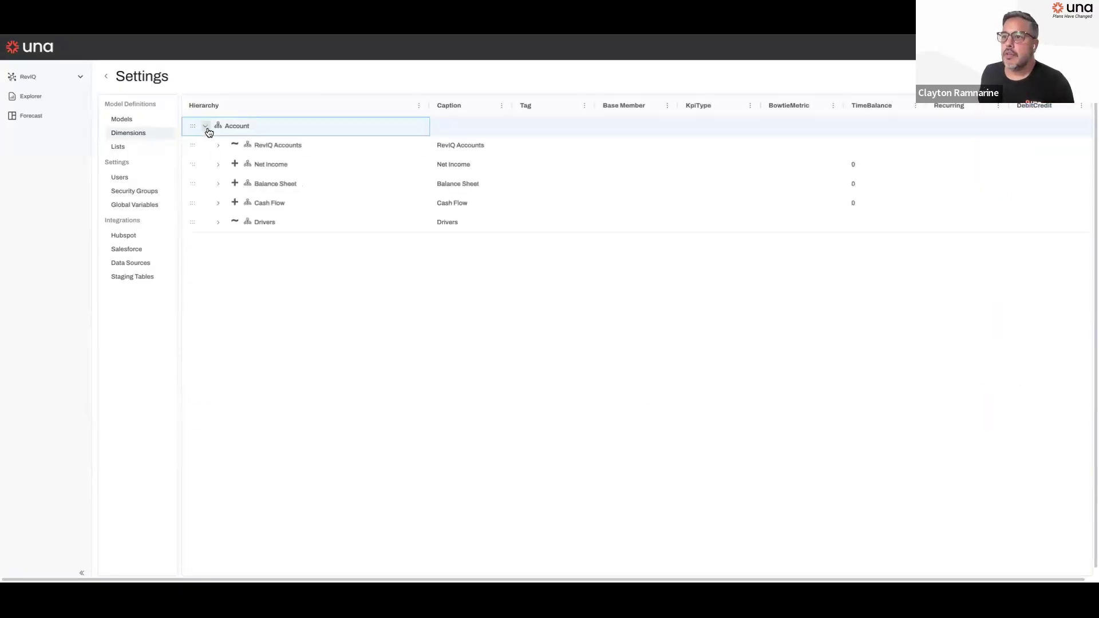
{"action": "left_click", "coordinate": [219, 168]}
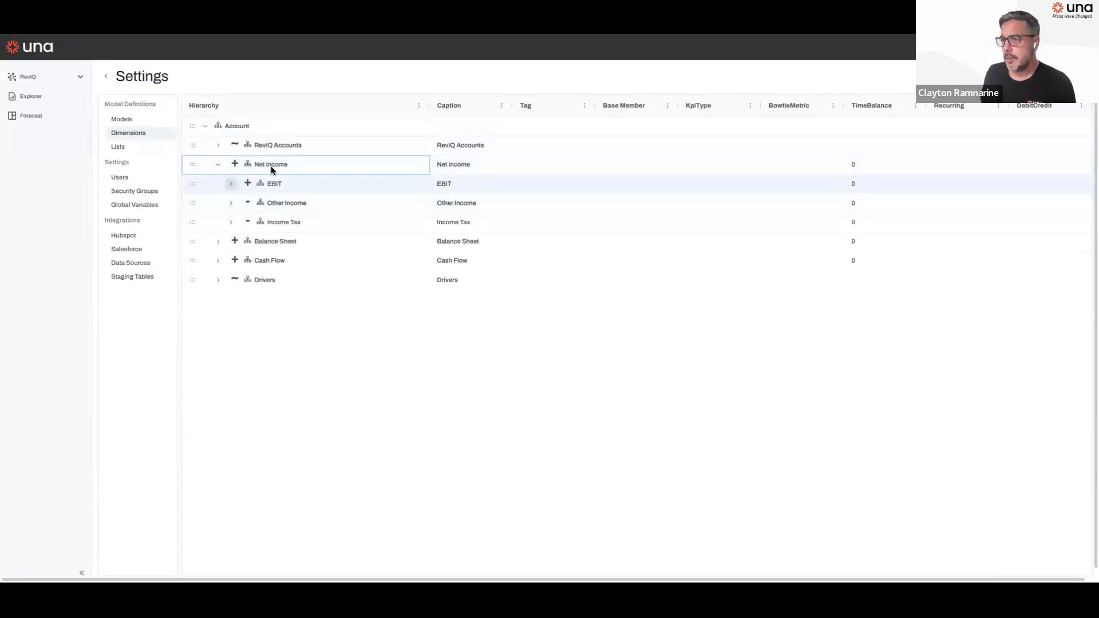
{"action": "left_click", "coordinate": [232, 191]}
{"action": "left_click", "coordinate": [243, 203]}
{"action": "left_click", "coordinate": [254, 222]}
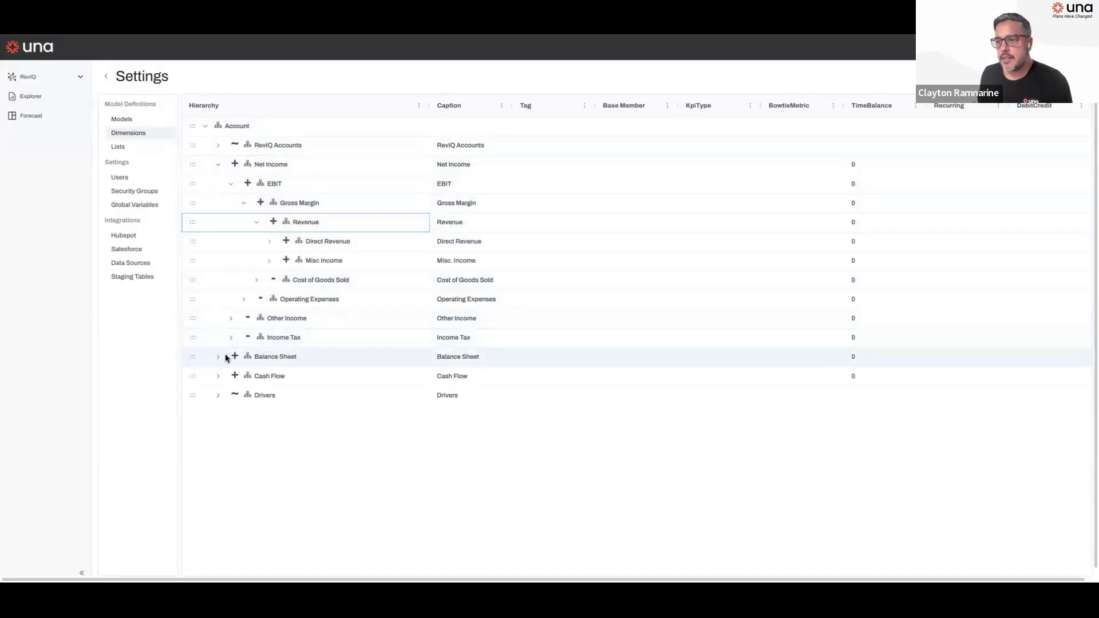
{"action": "left_click", "coordinate": [218, 398]}
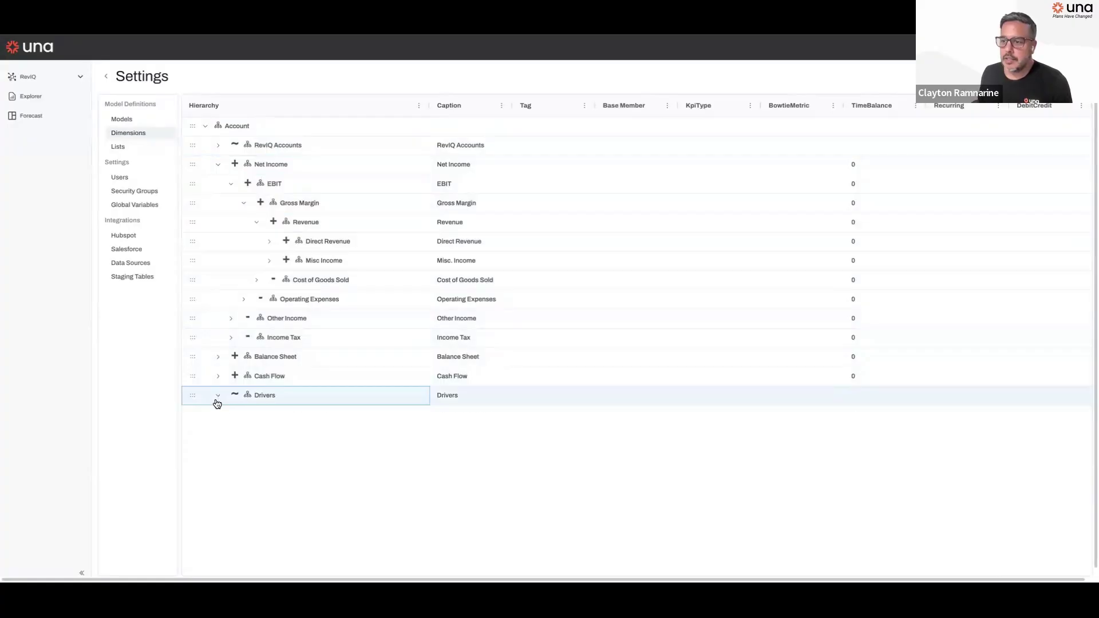
{"action": "left_click", "coordinate": [231, 416]}
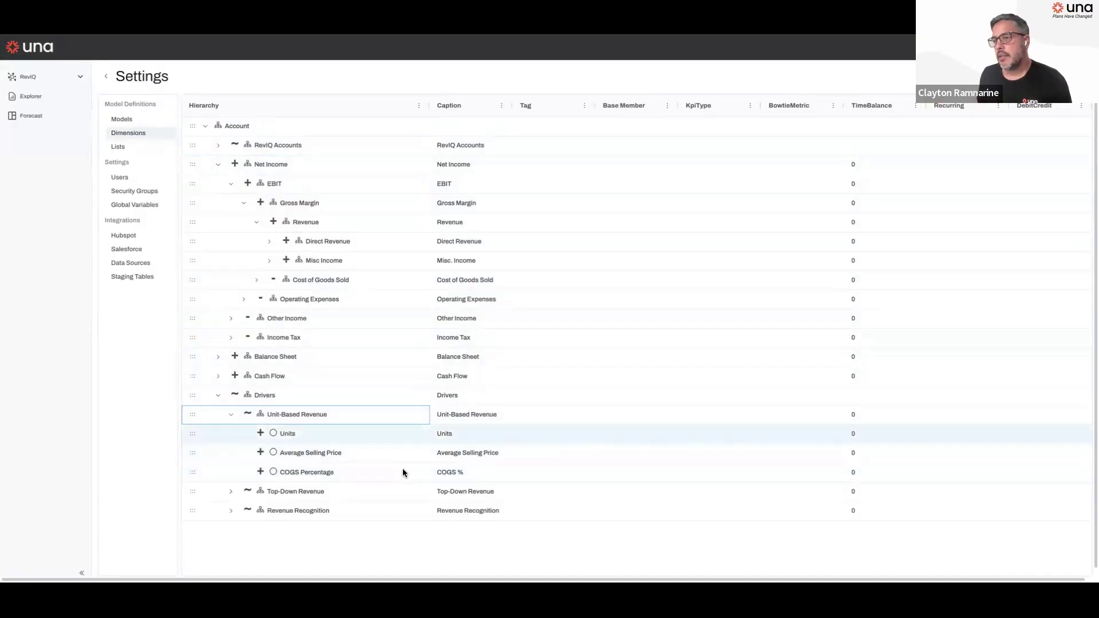
- Return to the list of models and open the Salesforce integration settings
{"action": "left_click", "coordinate": [132, 122]}
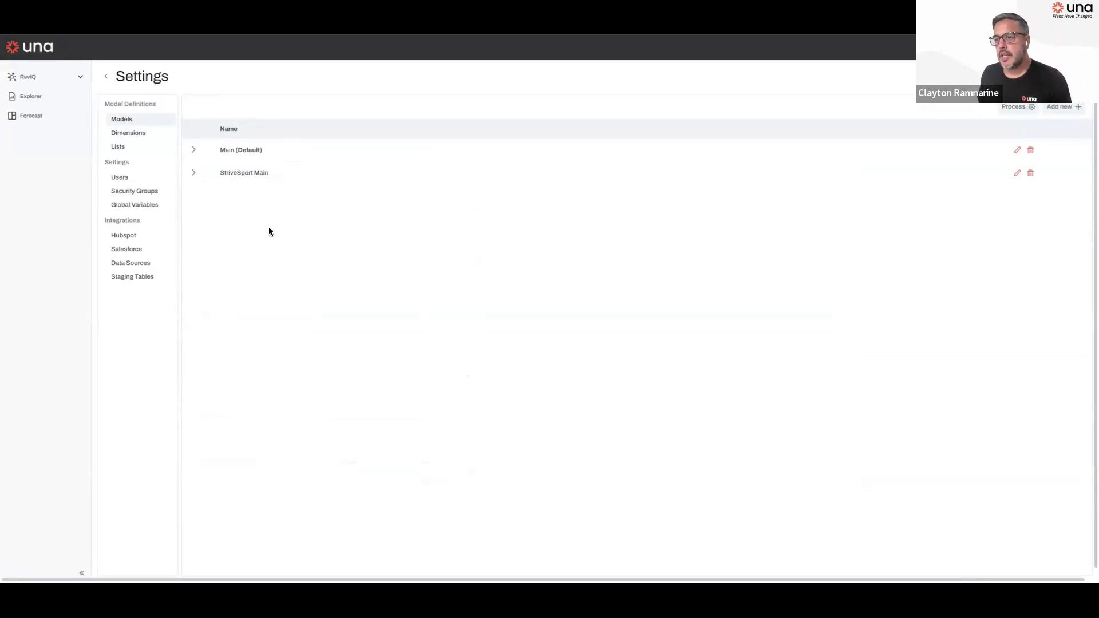
{"action": "left_click", "coordinate": [130, 250]}
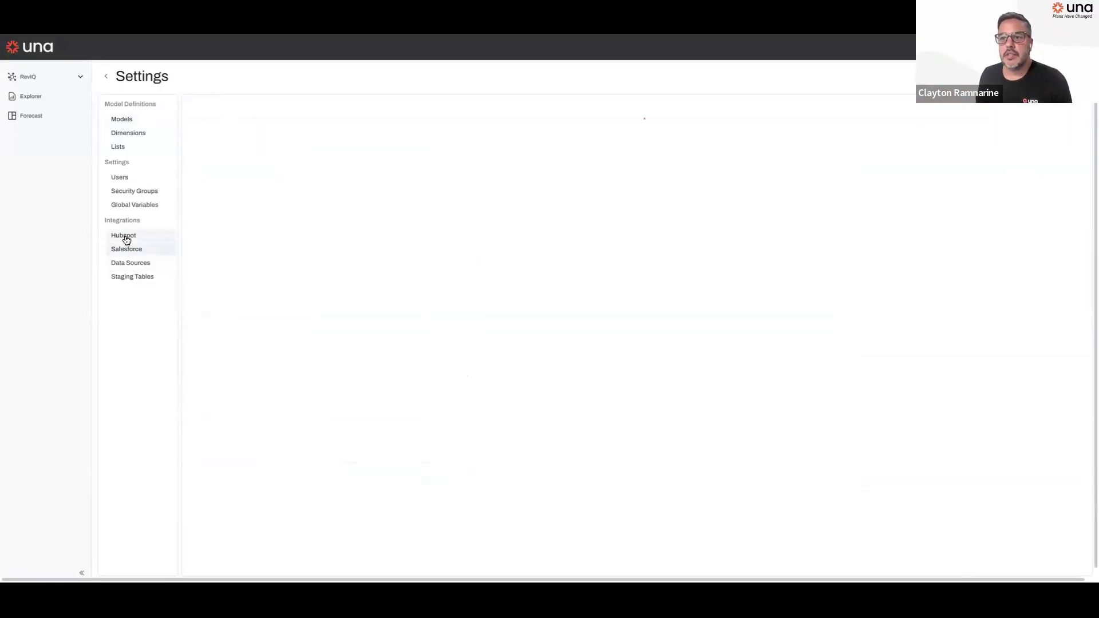
- View the Hubspot integration settings and open Predictive Forecast from the Explorer's Revenue Planning & Forecasting folder
{"action": "left_click", "coordinate": [127, 238]}
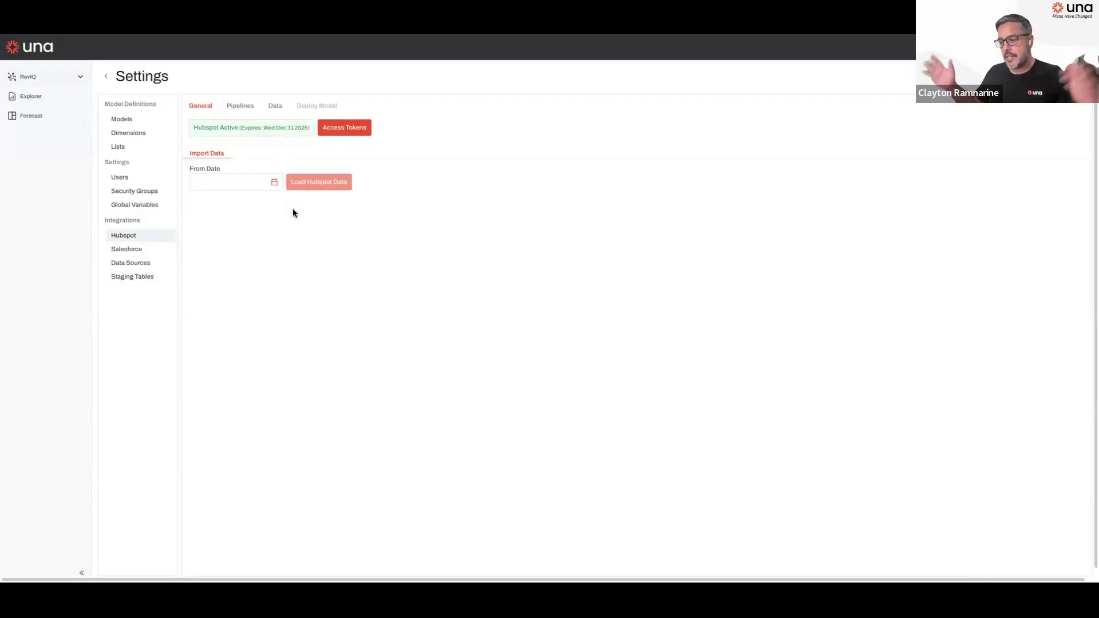
{"action": "left_click", "coordinate": [37, 102]}
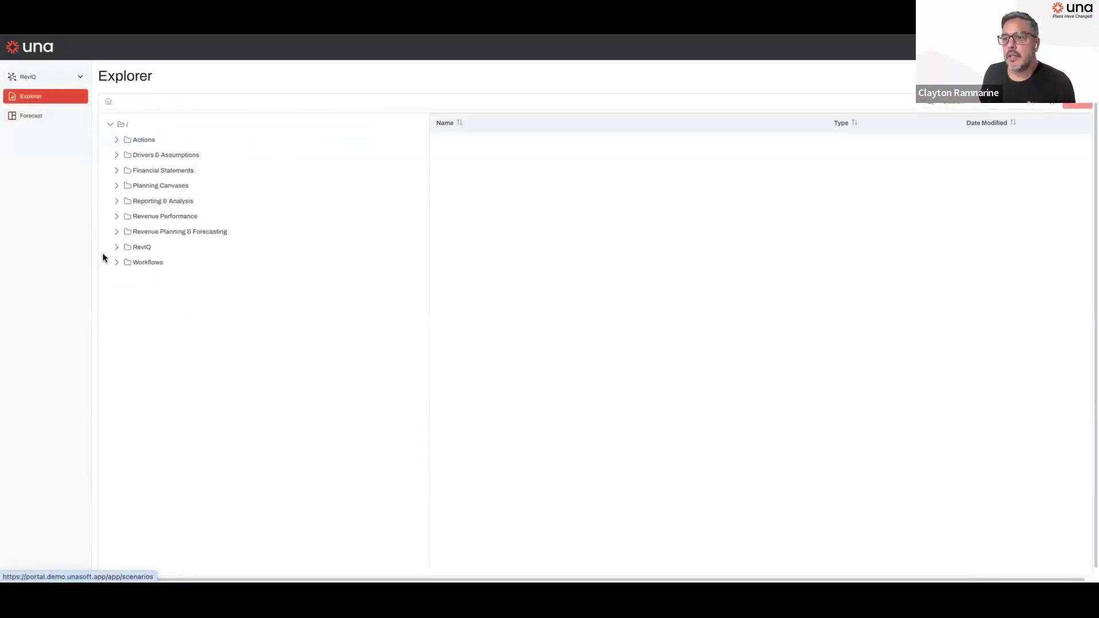
{"action": "left_click", "coordinate": [117, 235]}
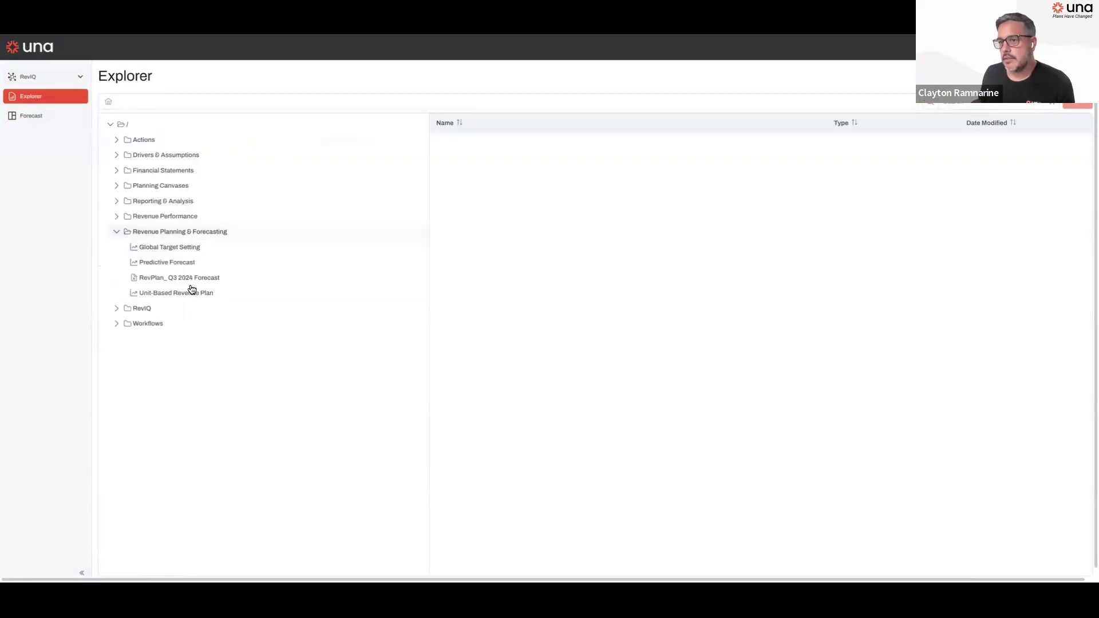
{"action": "left_click", "coordinate": [170, 263]}
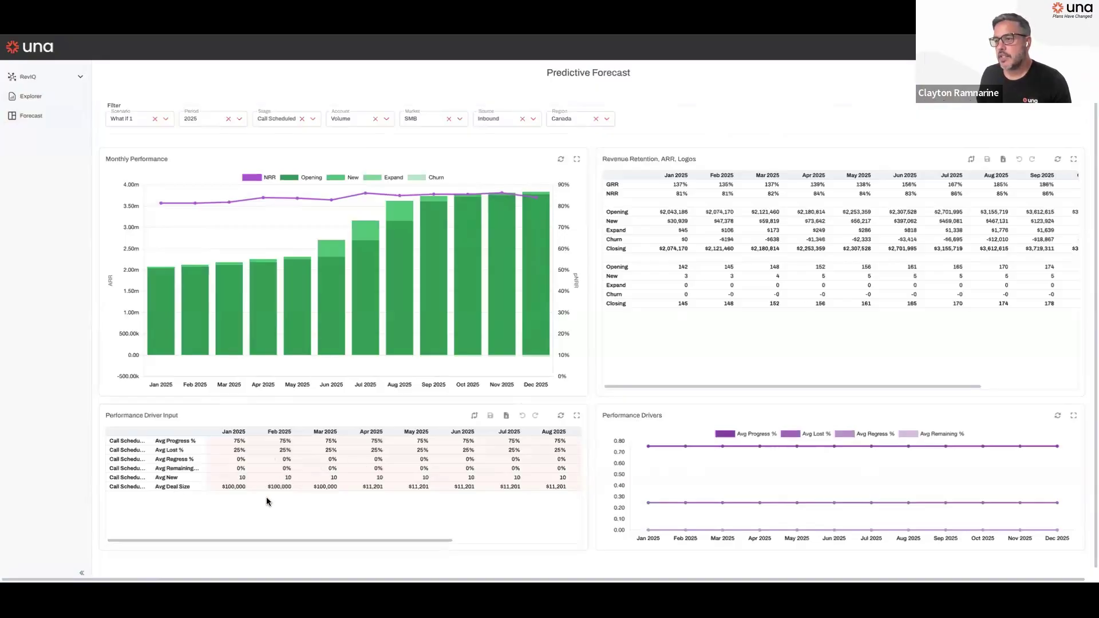
- Hide the NRR and Opening series in Monthly Performance, and save Avg Deal Size as 50000 for Jan through Mar 2025
{"action": "left_click", "coordinate": [265, 180]}
{"action": "left_click", "coordinate": [294, 177]}
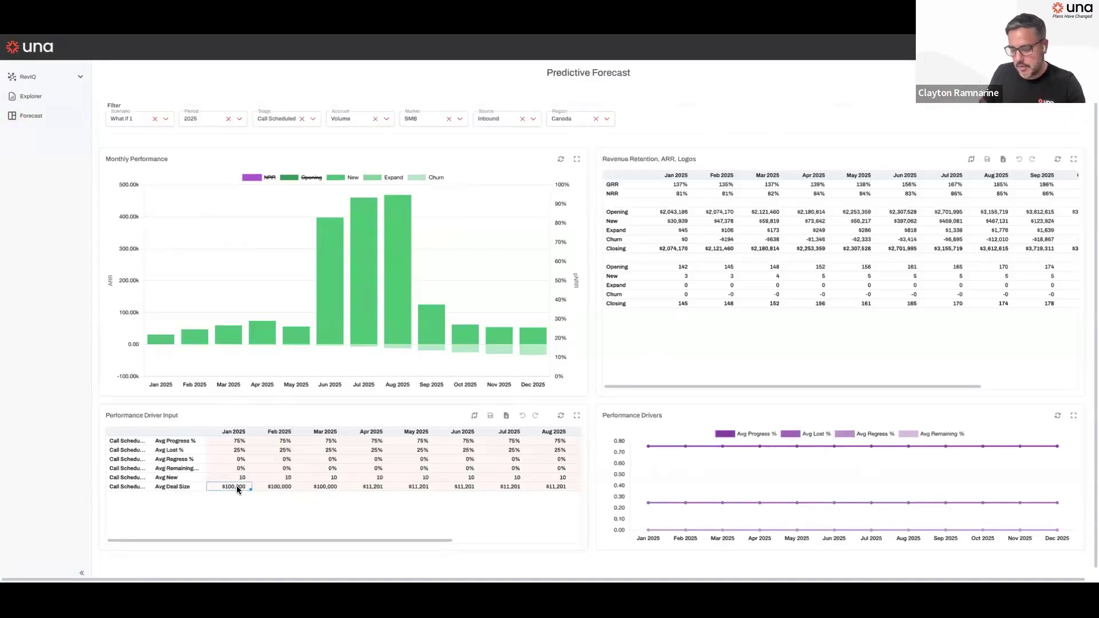
{"action": "type", "text": "50000"}
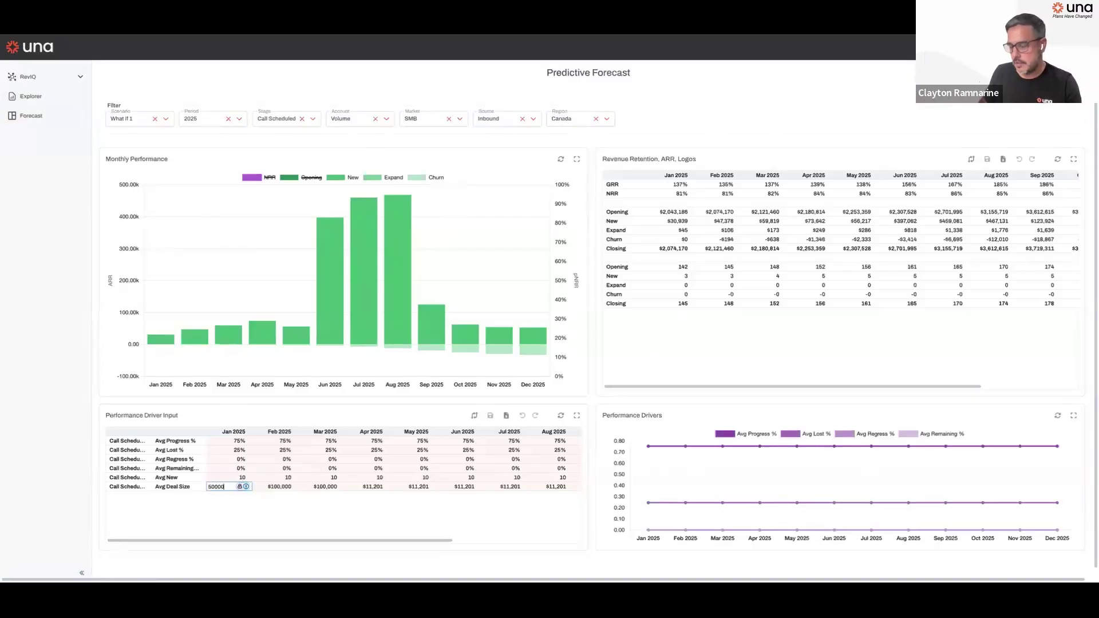
{"action": "key", "text": "Return"}
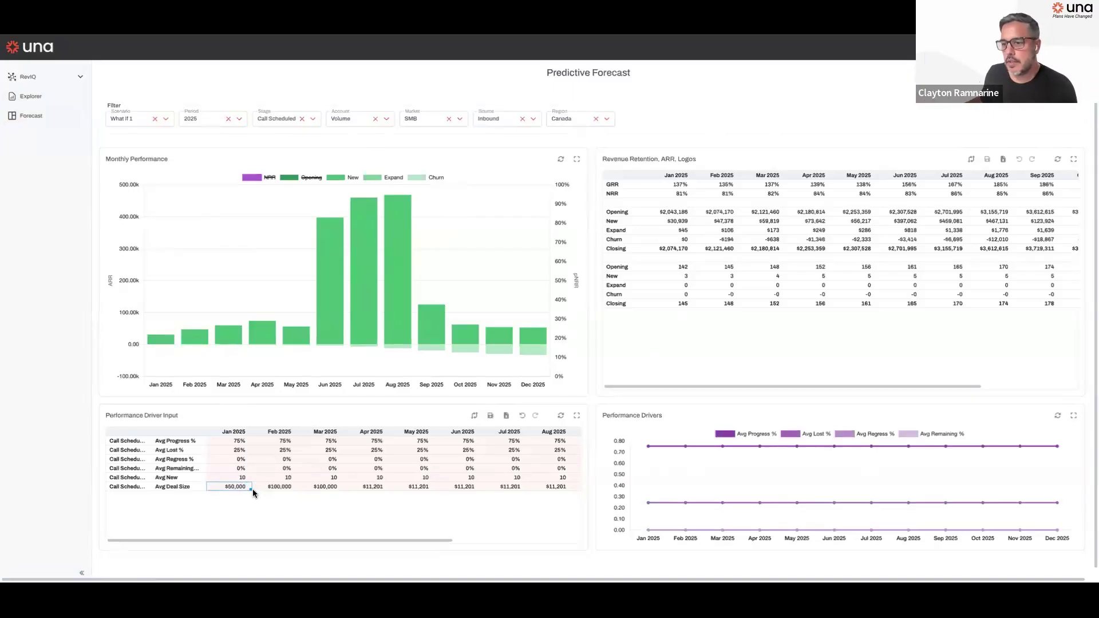
{"action": "left_click_drag", "start_coordinate": [251, 490], "coordinate": [338, 489]}
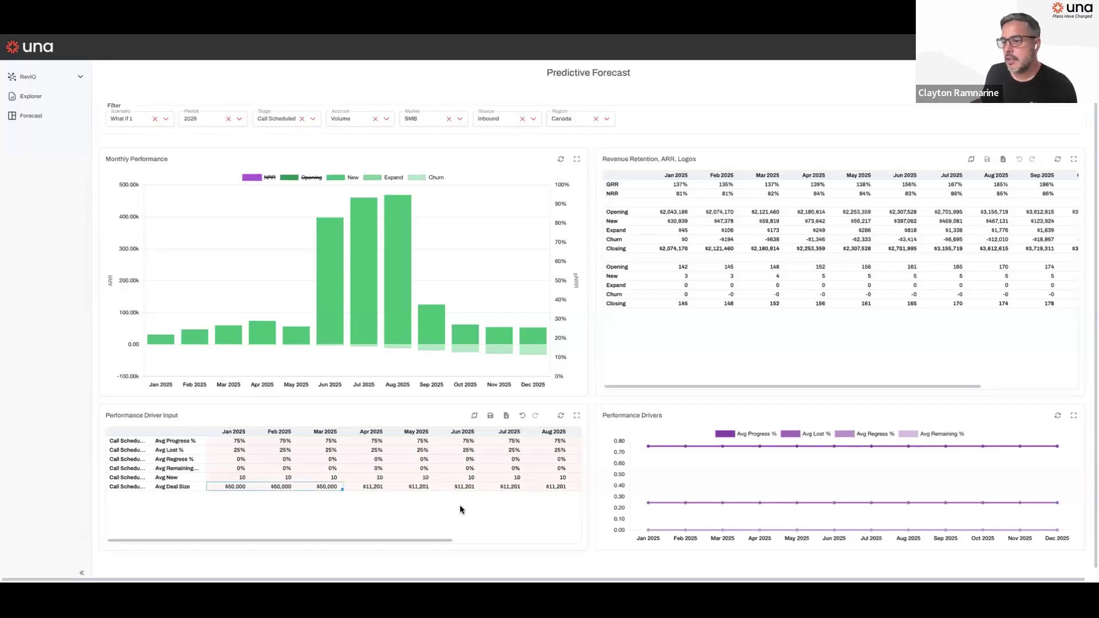
{"action": "left_click", "coordinate": [491, 417]}
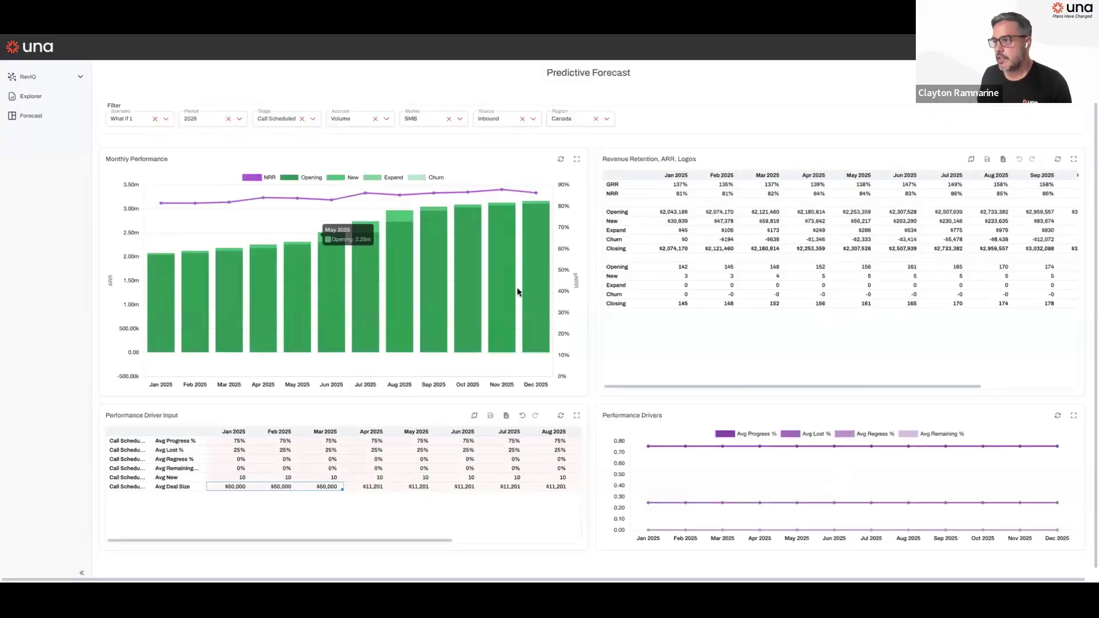
- Look through the scenarios available in the Predictive Forecast filter and close the list without choosing one
{"action": "left_click", "coordinate": [166, 123]}
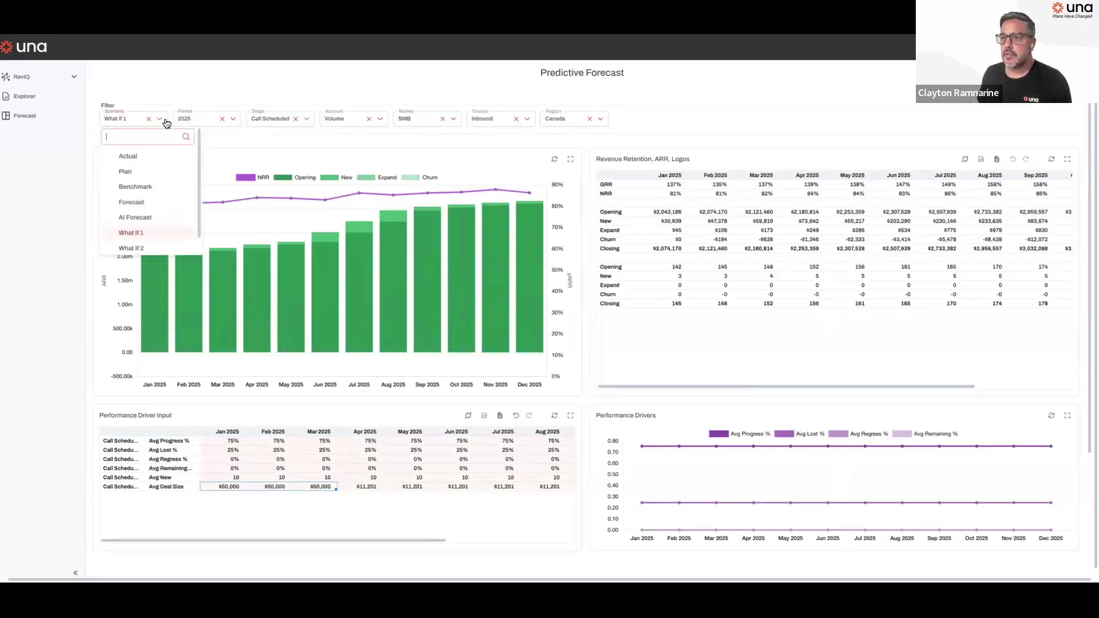
{"action": "scroll", "coordinate": [153, 226], "scroll_direction": "down", "scroll_amount": 1}
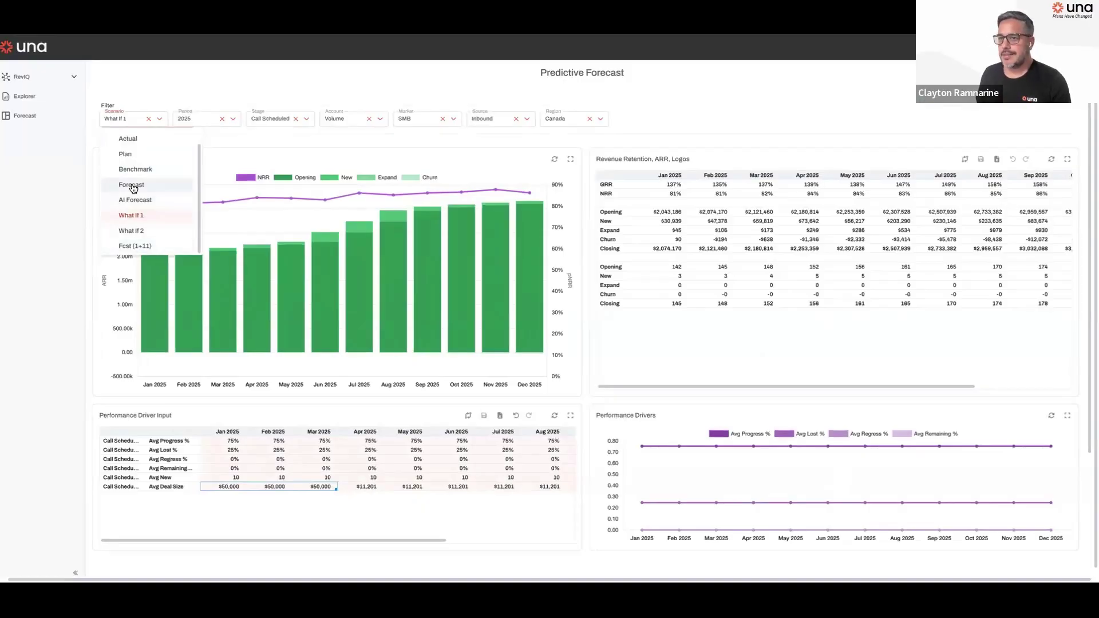
{"action": "left_click", "coordinate": [172, 104]}
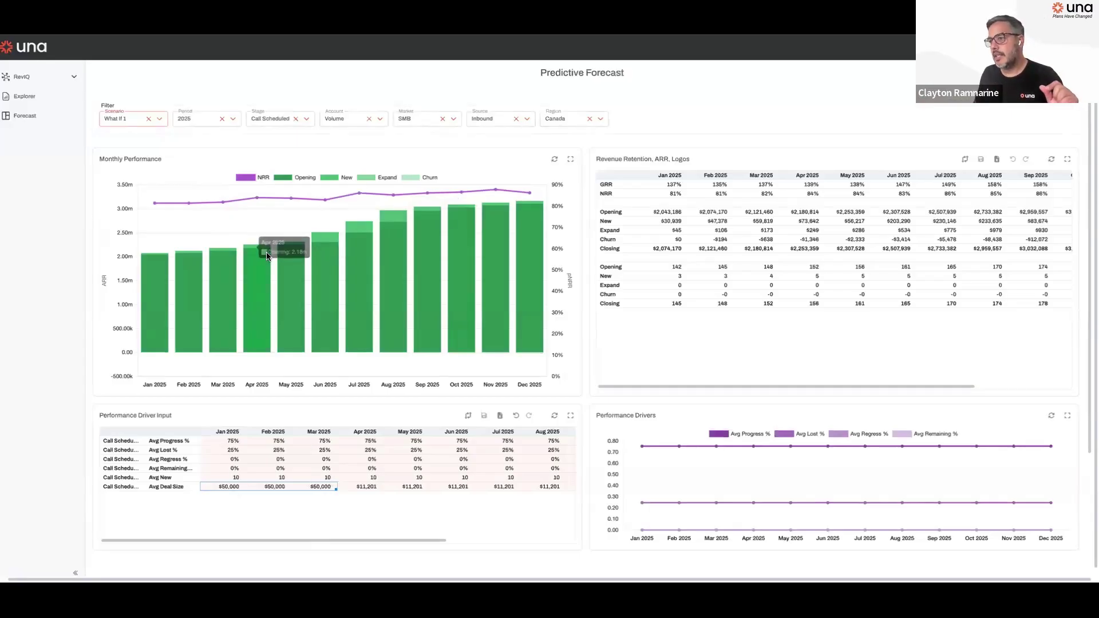
- Isolate the New, Expand and Churn series in the Monthly Performance chart, and restore NRR and Opening after viewing them
{"action": "left_click", "coordinate": [246, 179]}
{"action": "left_click", "coordinate": [296, 181]}
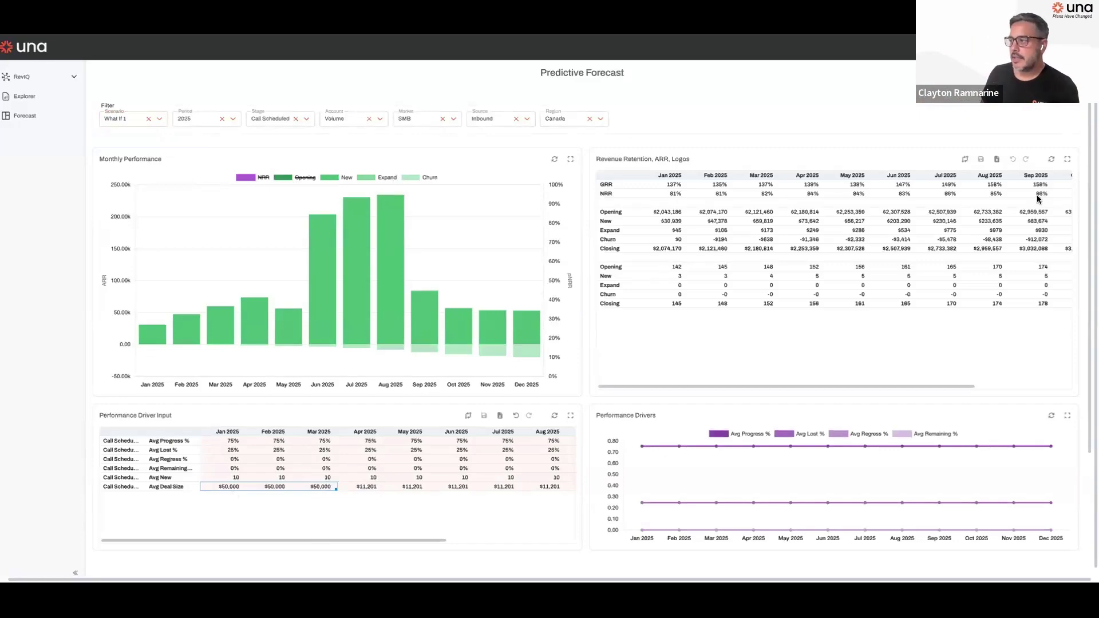
{"action": "left_click", "coordinate": [280, 178]}
{"action": "left_click", "coordinate": [245, 180]}
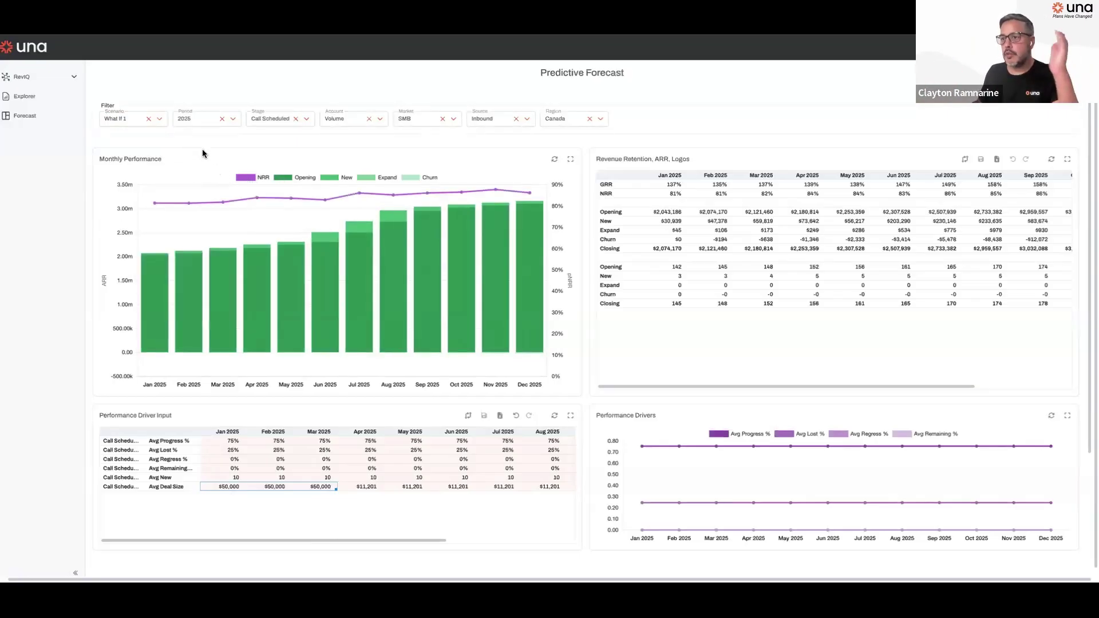
- Leave the Predictive Forecast, accepting the loss of unsaved changes, and open the Top-Down Revenue Plan from the Planning Canvases folder
{"action": "left_click", "coordinate": [43, 96]}
{"action": "left_click", "coordinate": [610, 331]}
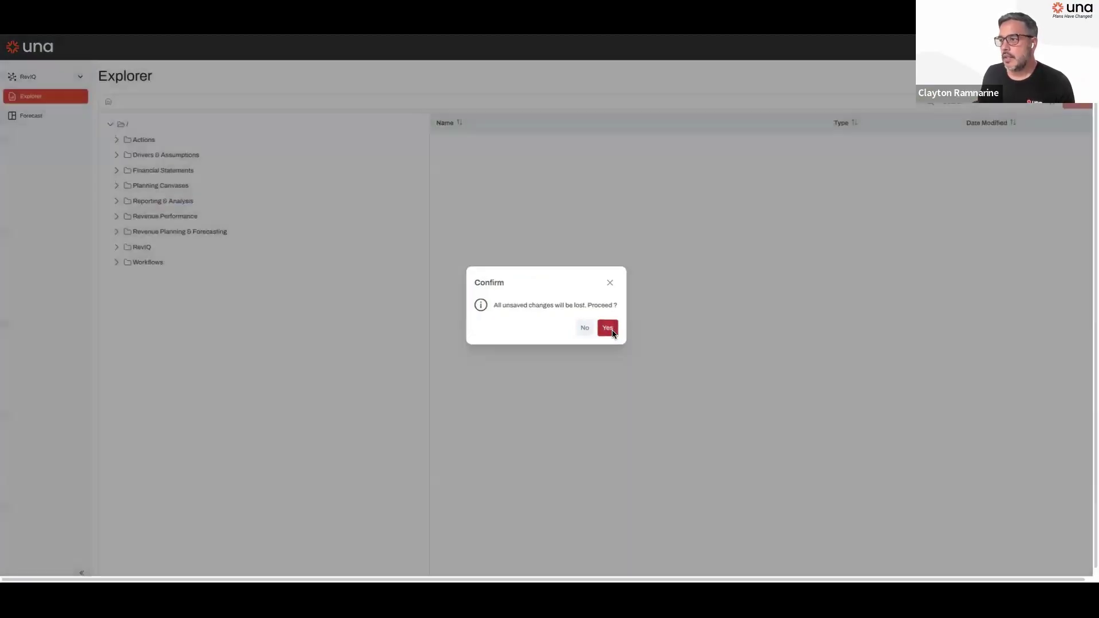
{"action": "left_click", "coordinate": [117, 186]}
{"action": "left_click", "coordinate": [167, 250]}
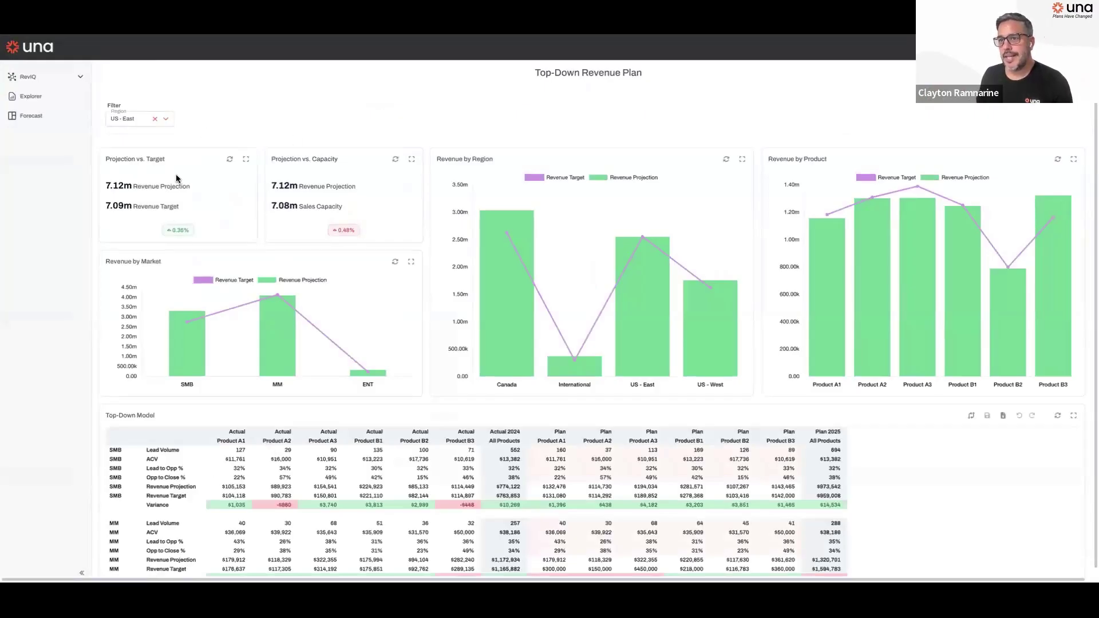
- Switch the Region filter to All Regions and back to US - East, and review the Top-Down Model table and revenue charts
{"action": "left_click", "coordinate": [170, 121]}
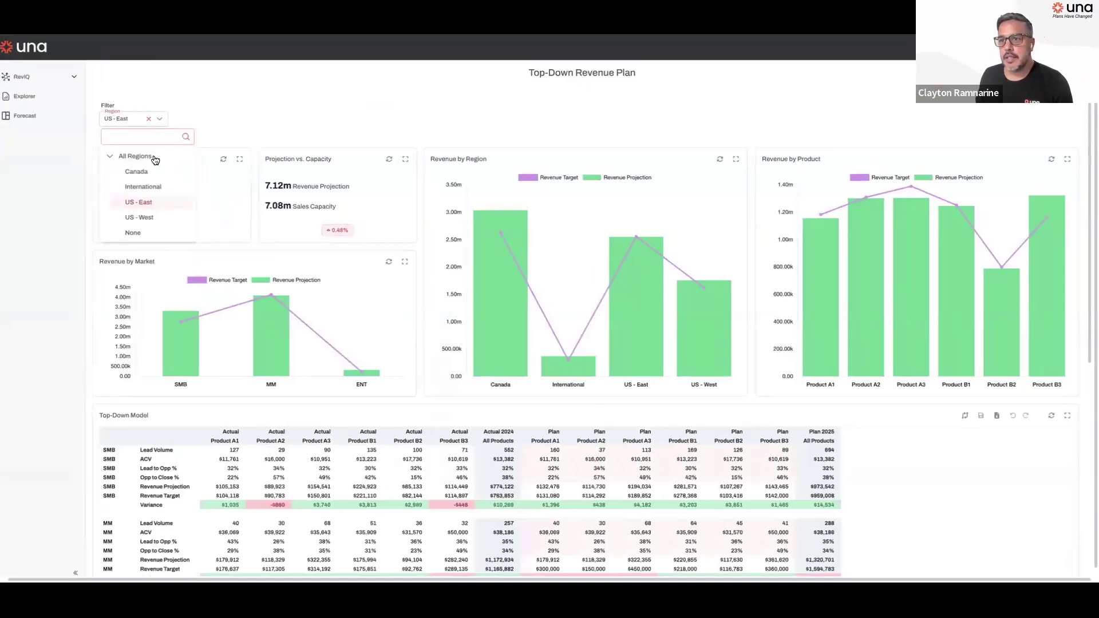
{"action": "left_click", "coordinate": [154, 160]}
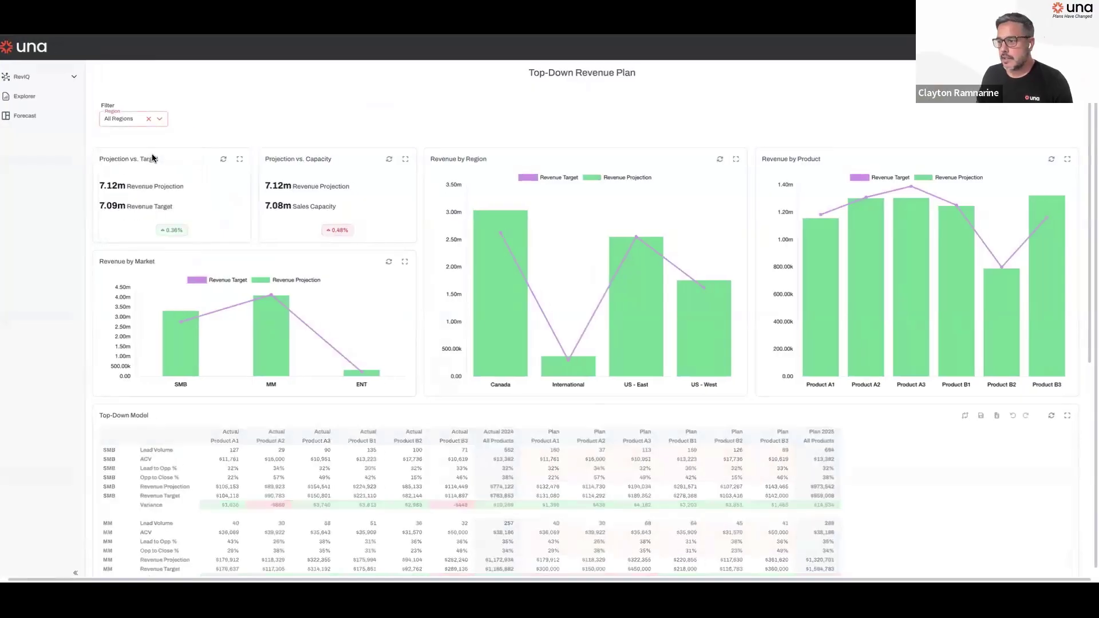
{"action": "left_click", "coordinate": [160, 121]}
{"action": "left_click", "coordinate": [149, 202]}
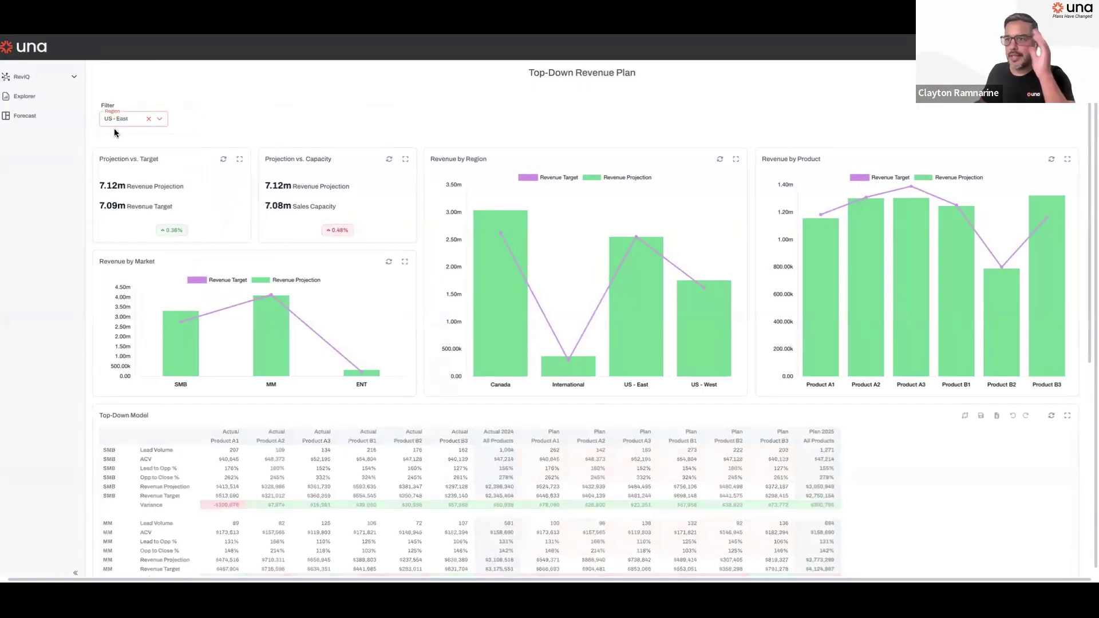
{"action": "scroll", "coordinate": [242, 120], "scroll_direction": "down", "scroll_amount": 1}
{"action": "scroll", "coordinate": [244, 123], "scroll_direction": "down", "scroll_amount": 1}
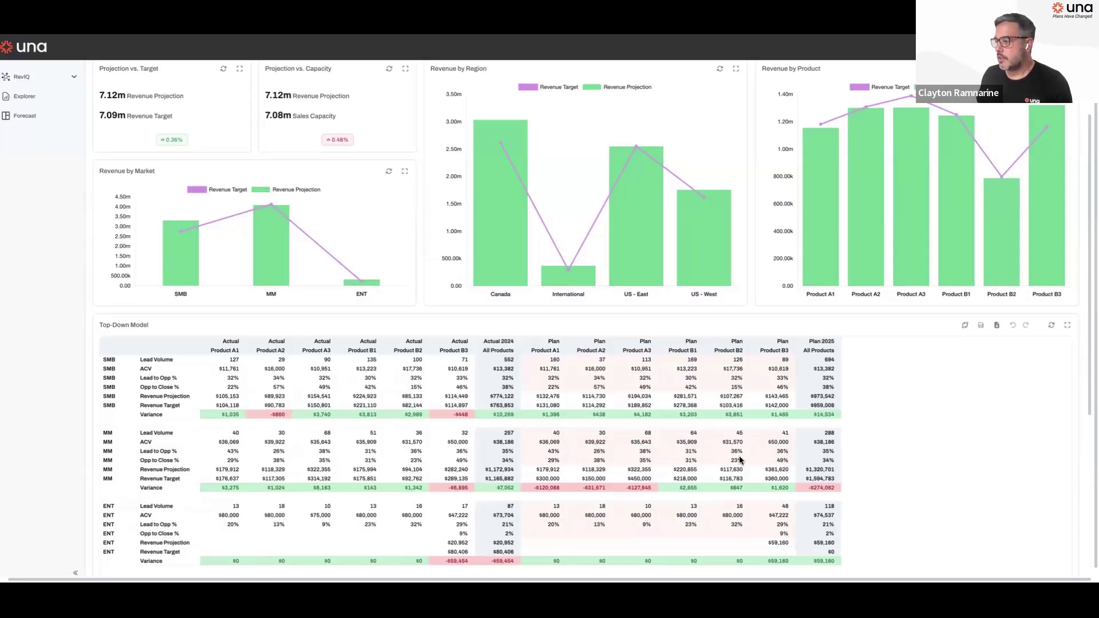
{"action": "scroll", "coordinate": [643, 454], "scroll_direction": "up", "scroll_amount": 2}
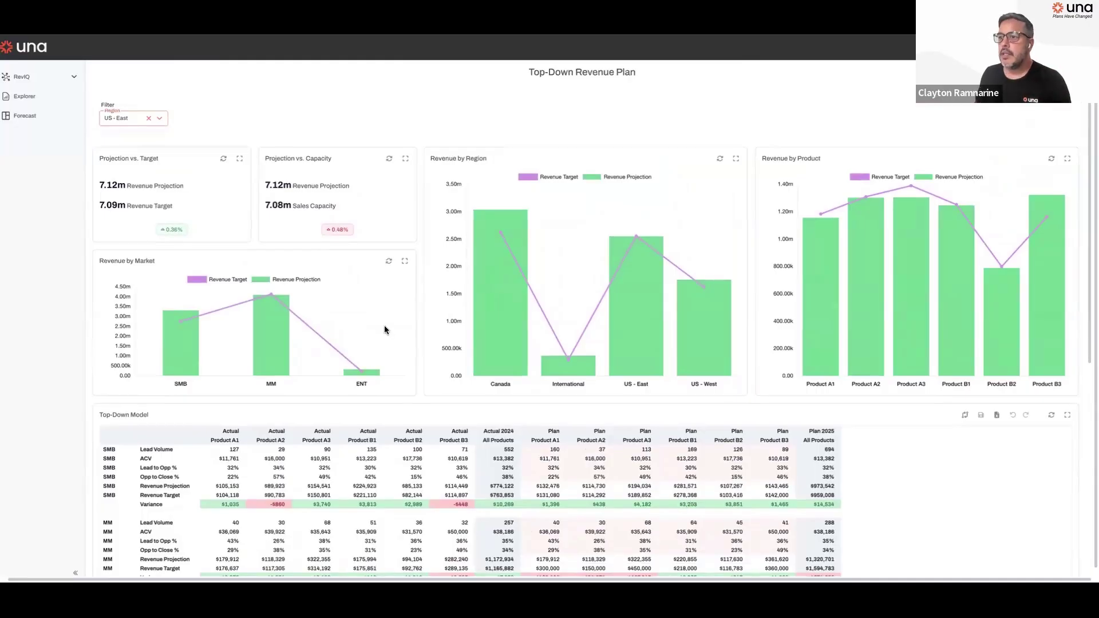
{"action": "mouse_move", "coordinate": [902, 265]}
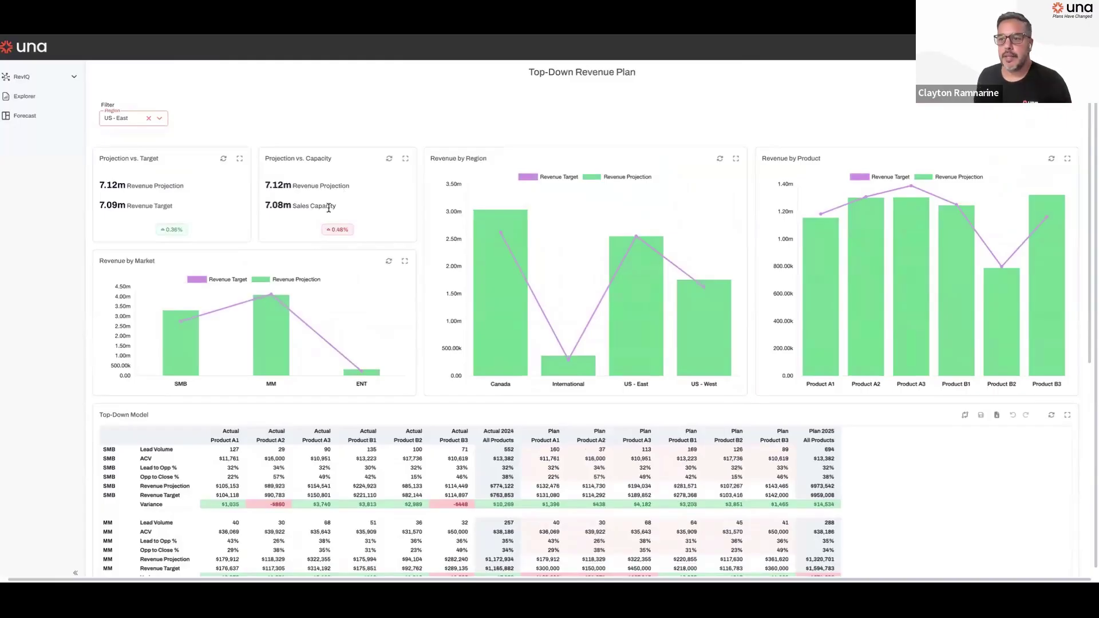
- Set the MM Opp to Close % plan values for Product A1 through Product A3 to 50% and save the Top-Down Model
{"action": "scroll", "coordinate": [670, 421], "scroll_direction": "down", "scroll_amount": 3}
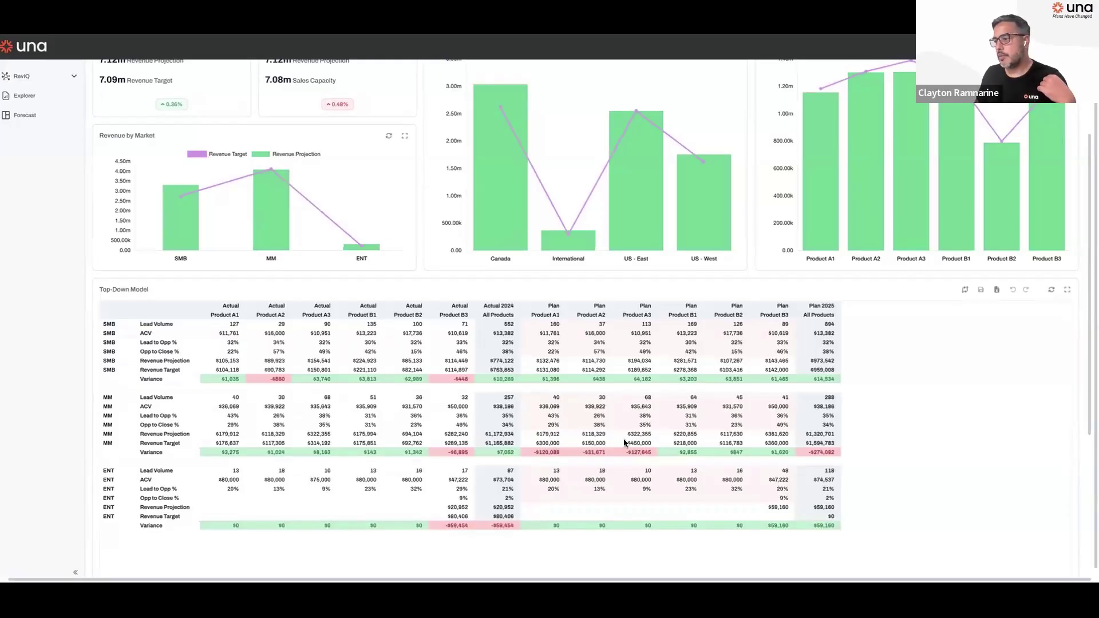
{"action": "left_click", "coordinate": [545, 426]}
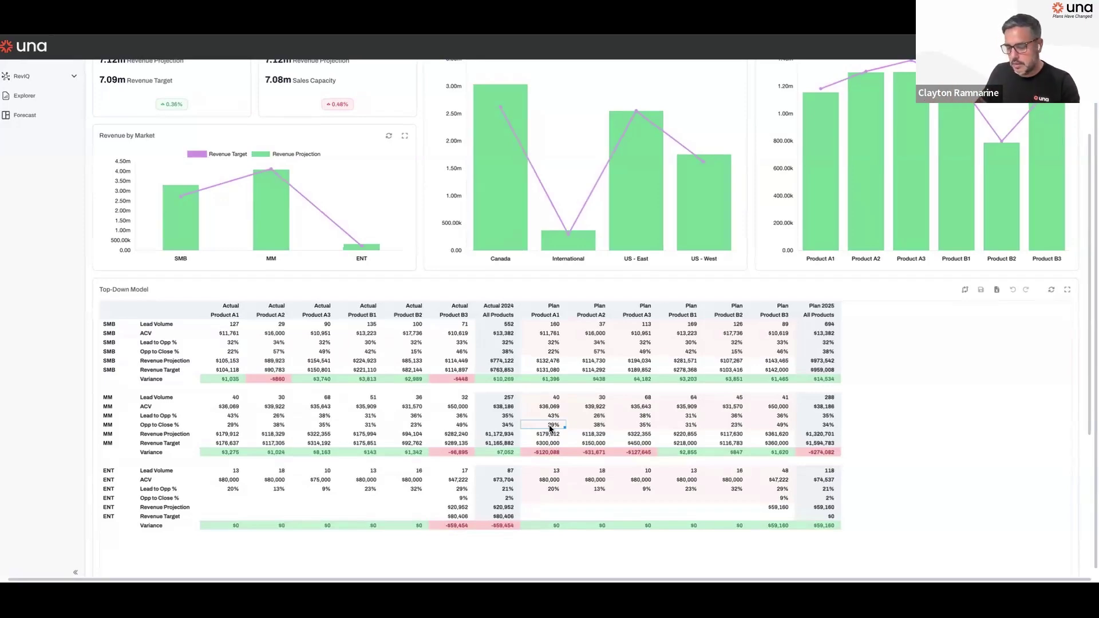
{"action": "type", "text": "35%"}
{"action": "key", "text": "Return"}
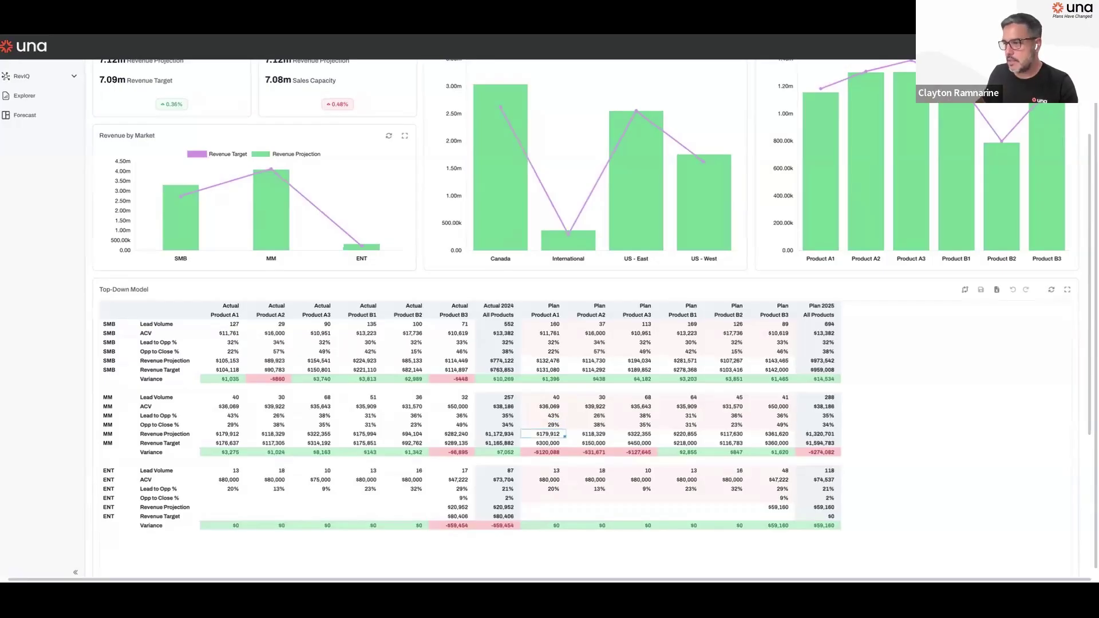
{"action": "left_click", "coordinate": [553, 424]}
{"action": "type", "text": "50%"}
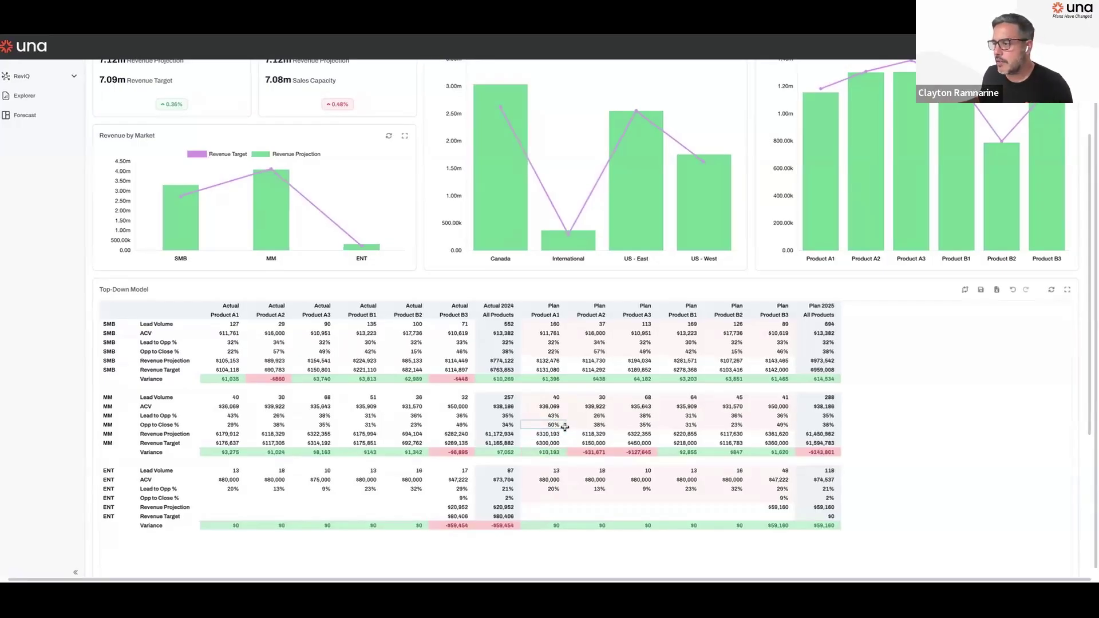
{"action": "left_click_drag", "start_coordinate": [630, 428], "coordinate": [636, 429]}
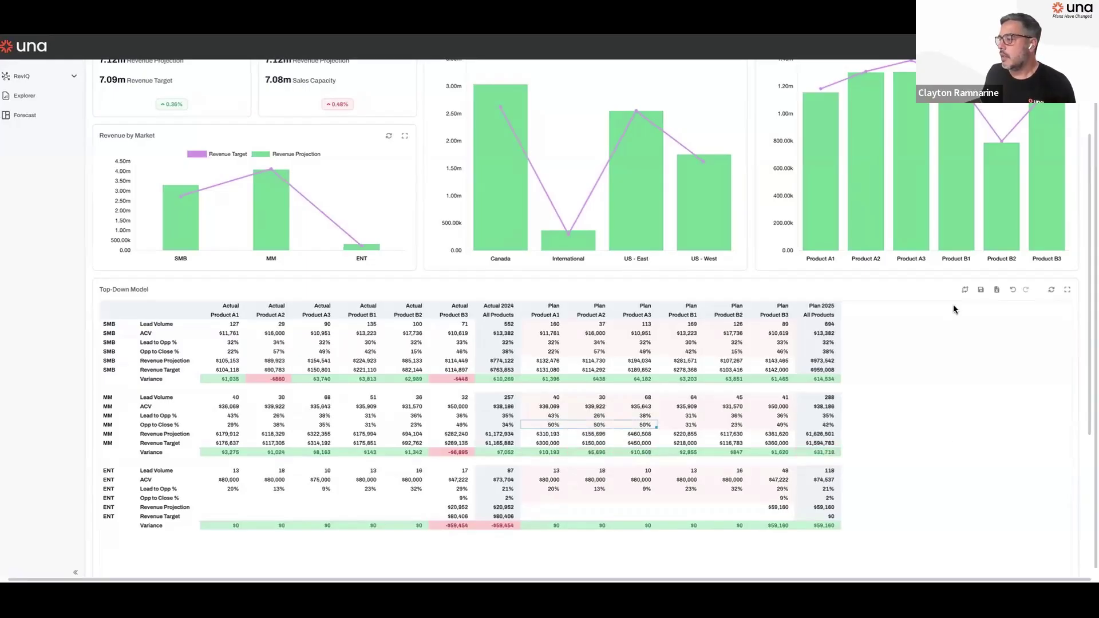
{"action": "scroll", "coordinate": [978, 391], "scroll_direction": "up", "scroll_amount": 2}
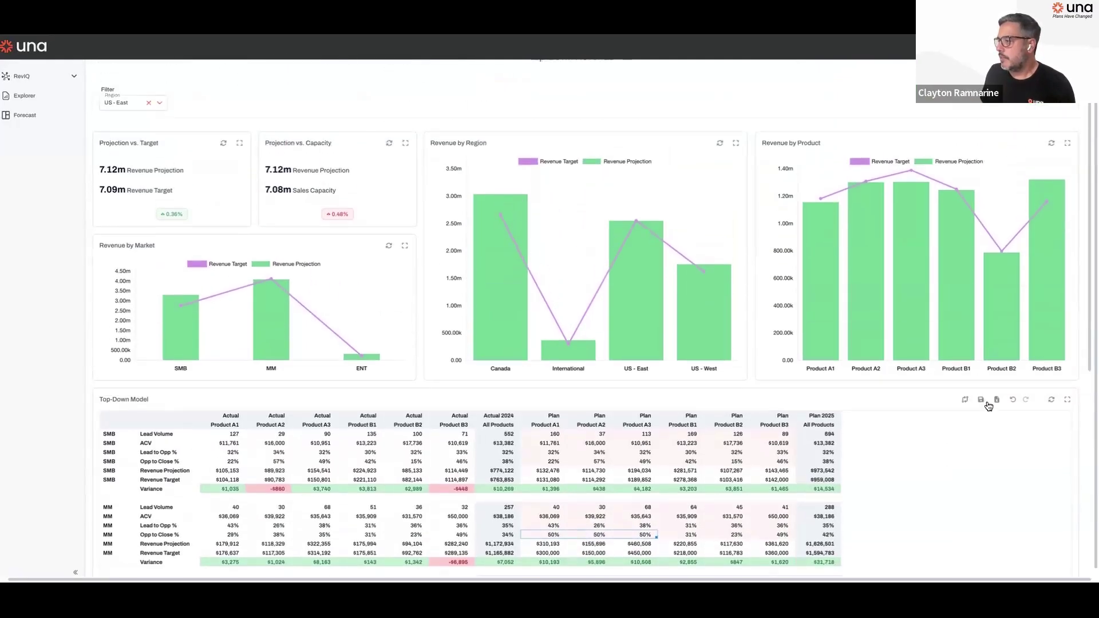
{"action": "left_click", "coordinate": [982, 400]}
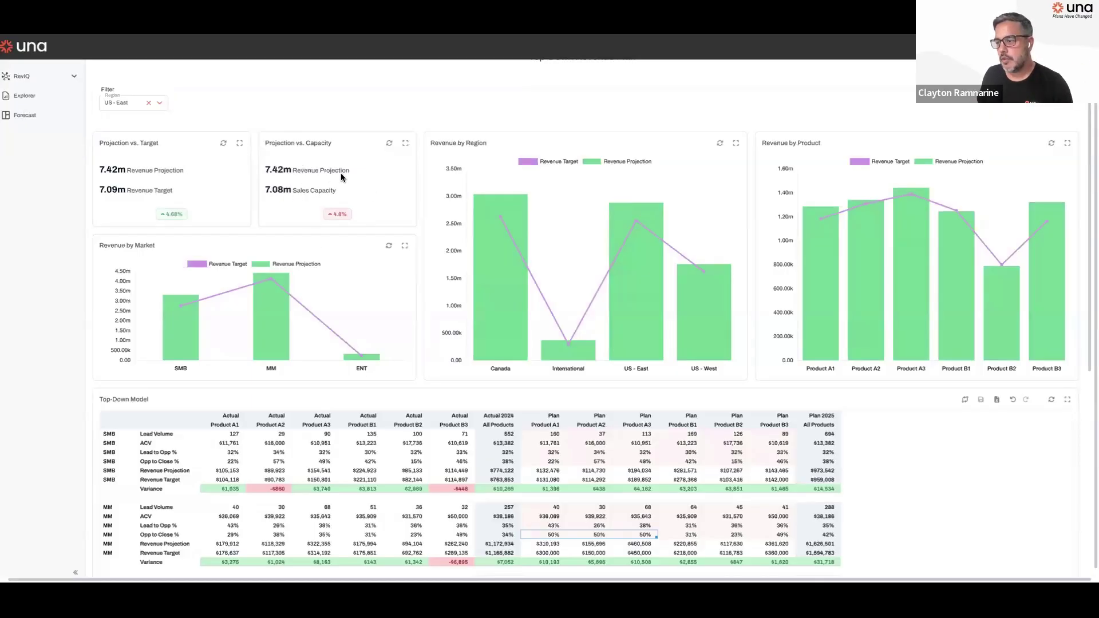
{"action": "scroll", "coordinate": [301, 267], "scroll_direction": "up", "scroll_amount": 2}
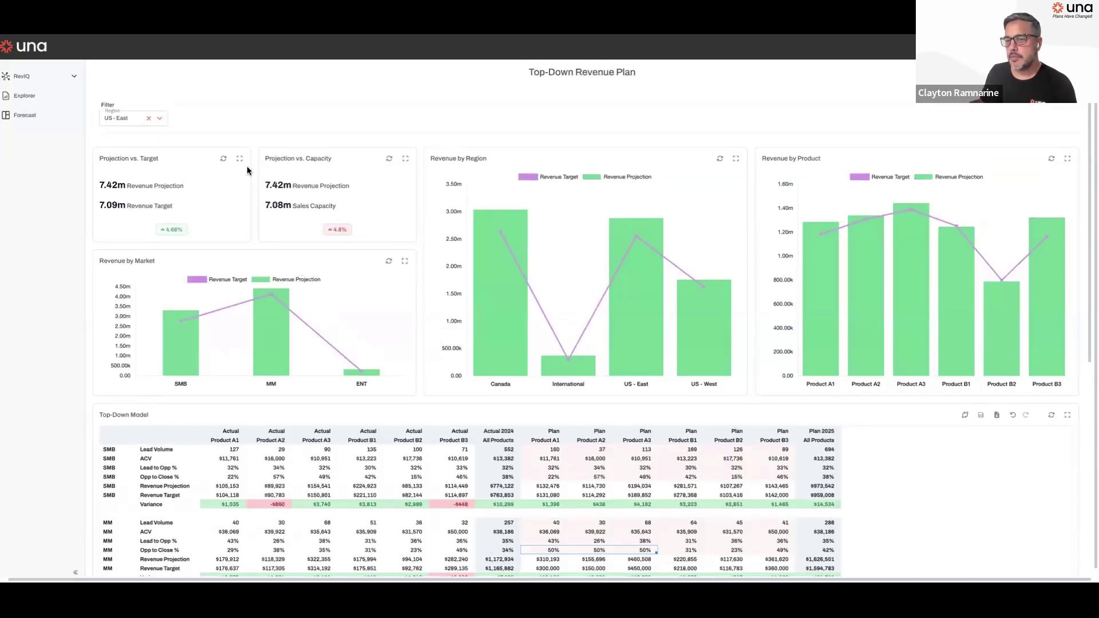
- Leave the Top-Down Revenue Plan, open the Capacity Plan from the Planning Canvases folder and review its Sales Capacity table
{"action": "left_click", "coordinate": [28, 96]}
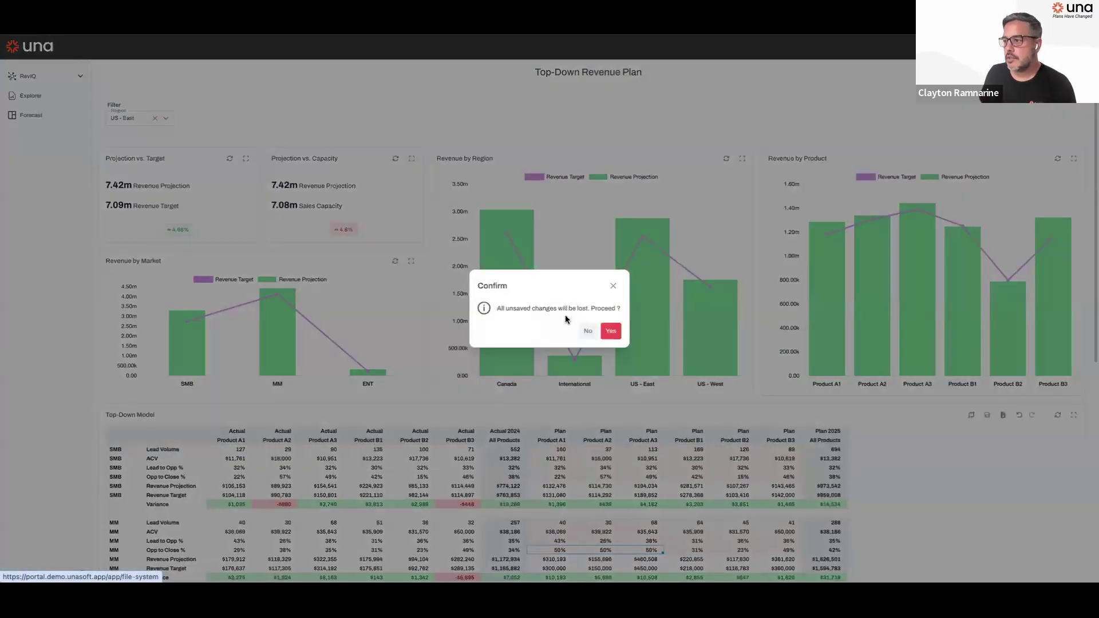
{"action": "left_click", "coordinate": [611, 331]}
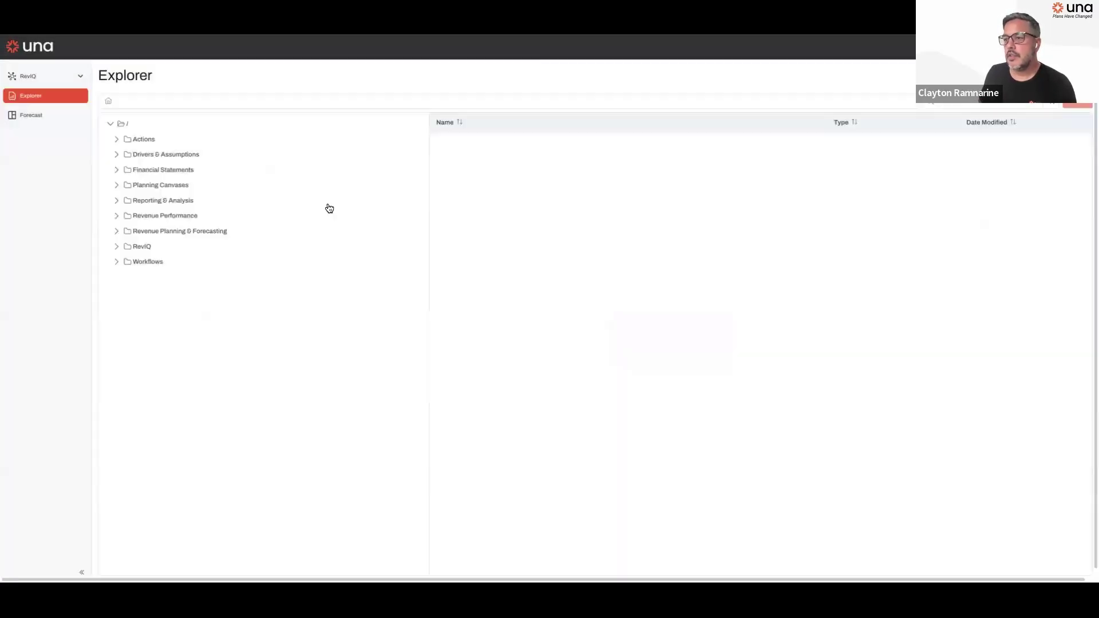
{"action": "left_click", "coordinate": [120, 188]}
{"action": "left_click", "coordinate": [143, 200]}
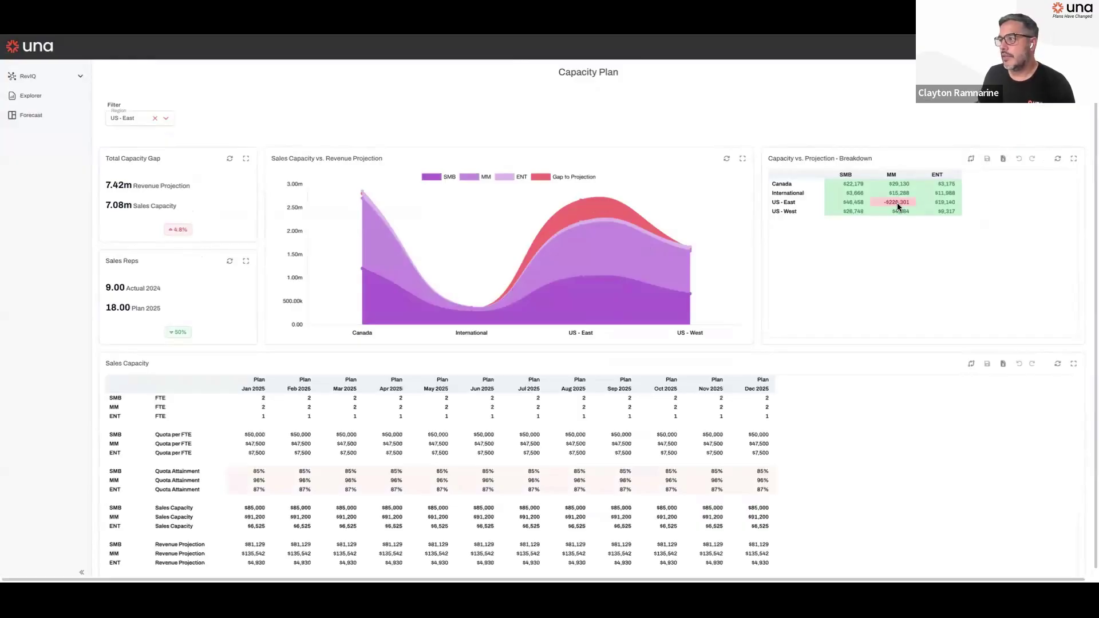
{"action": "scroll", "coordinate": [486, 424], "scroll_direction": "down", "scroll_amount": 3}
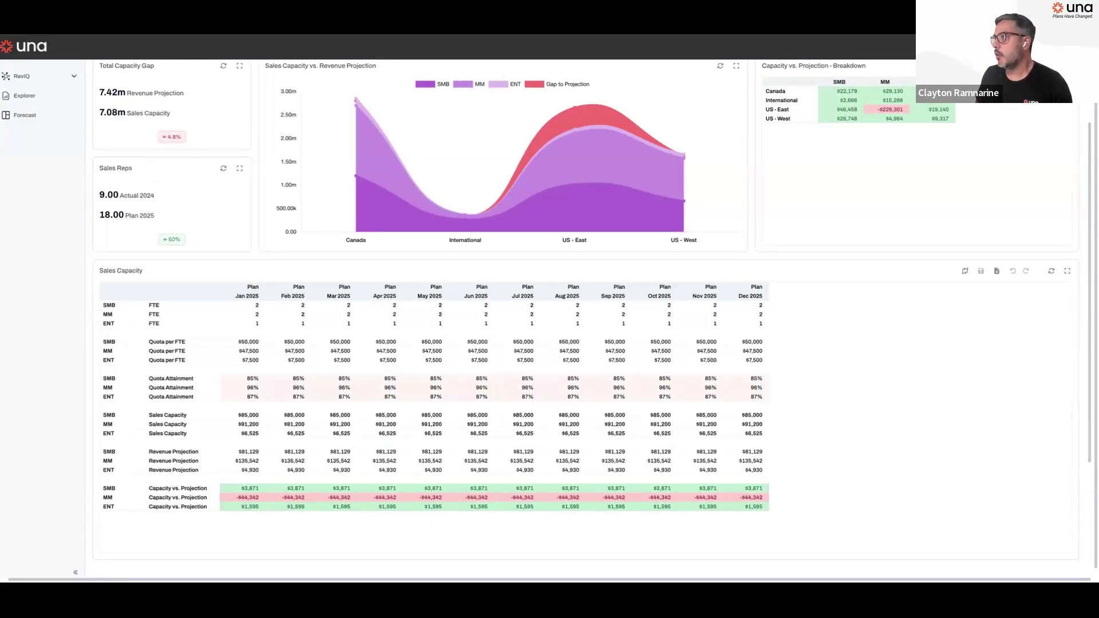
{"action": "left_click", "coordinate": [1019, 48]}
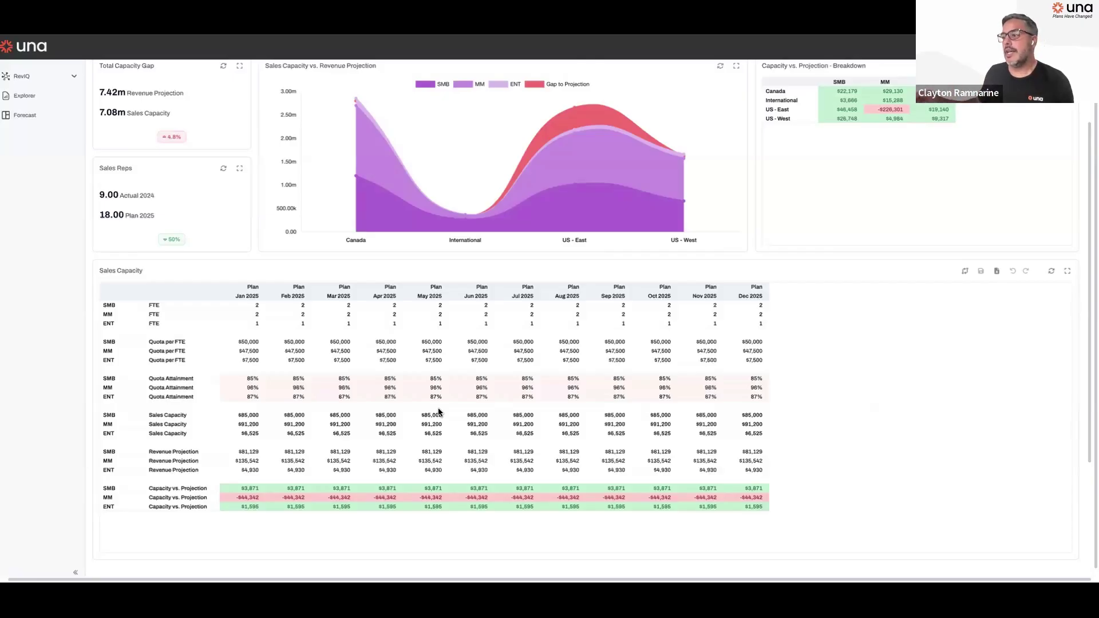
- Leave the Capacity Plan, accepting the loss of unsaved changes, and open the Workforce Plan from the Planning Canvases folder to review it
{"action": "scroll", "coordinate": [797, 441], "scroll_direction": "up", "scroll_amount": 1}
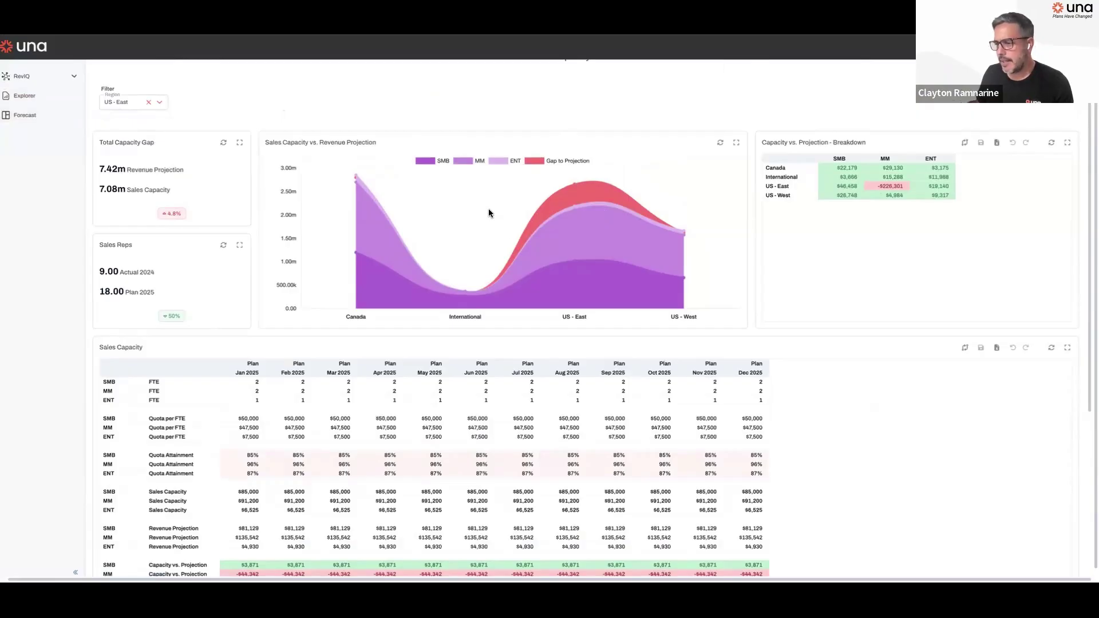
{"action": "left_click", "coordinate": [40, 97]}
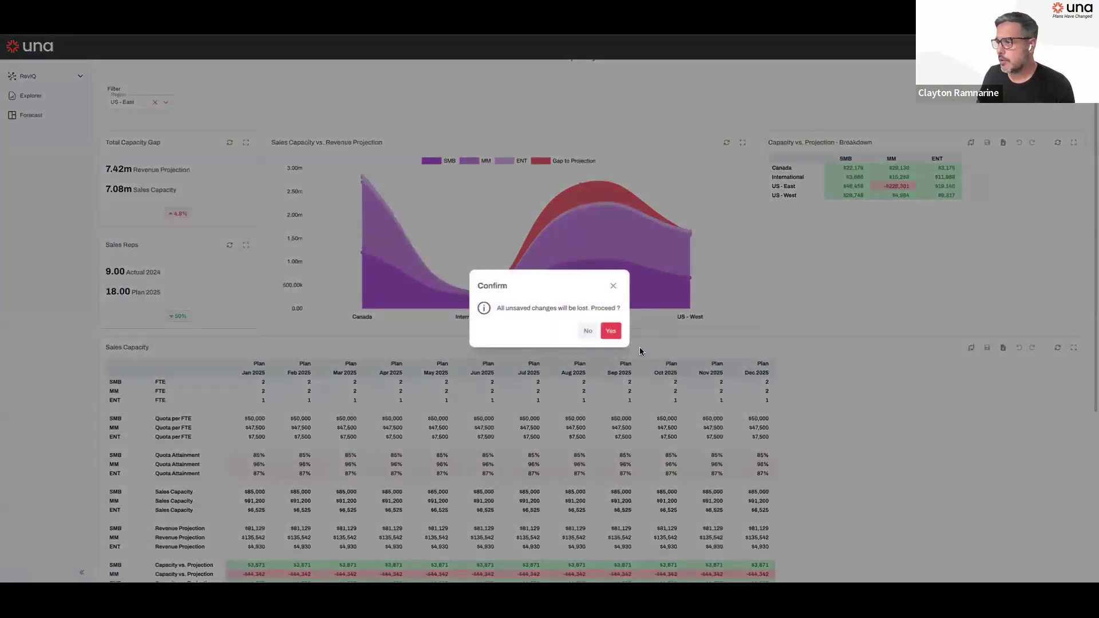
{"action": "left_click", "coordinate": [613, 333]}
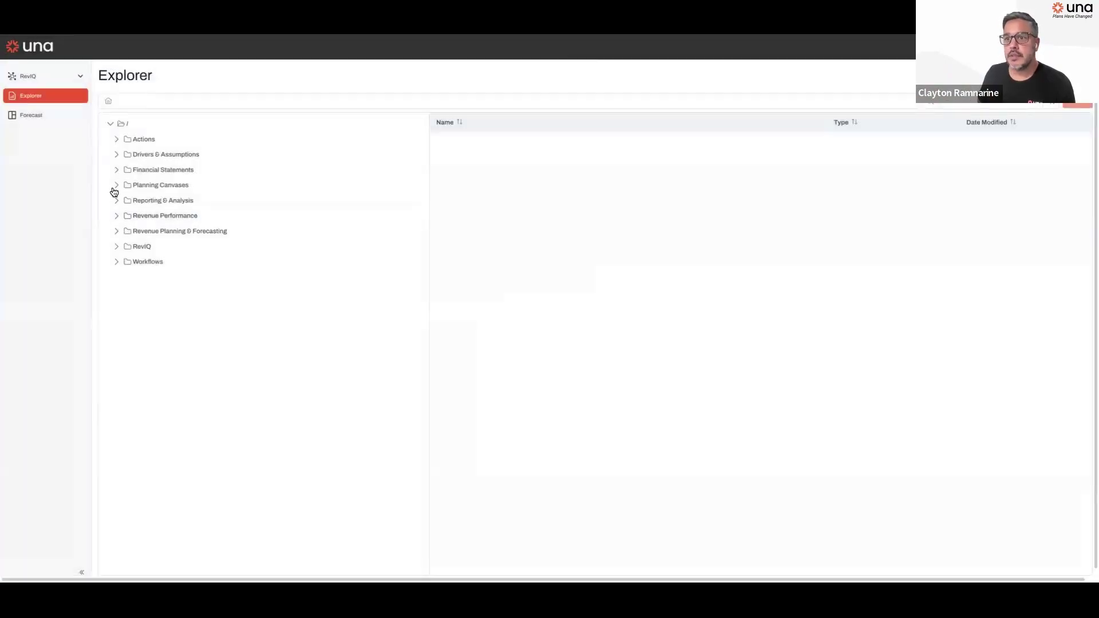
{"action": "left_click", "coordinate": [117, 188]}
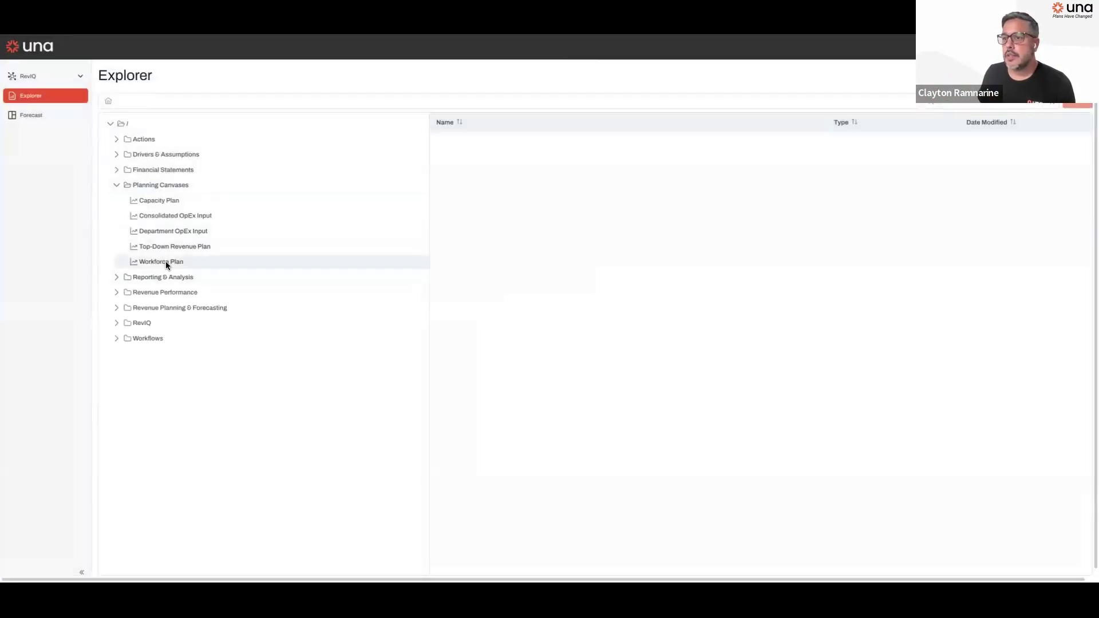
{"action": "left_click", "coordinate": [166, 261]}
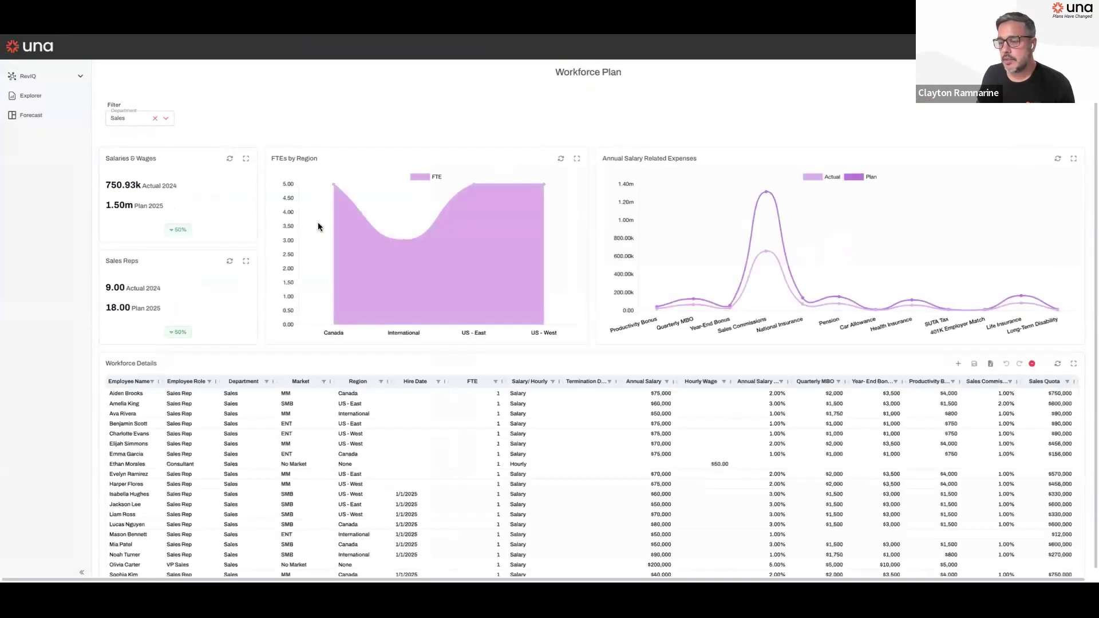
{"action": "scroll", "coordinate": [314, 365], "scroll_direction": "down", "scroll_amount": 1}
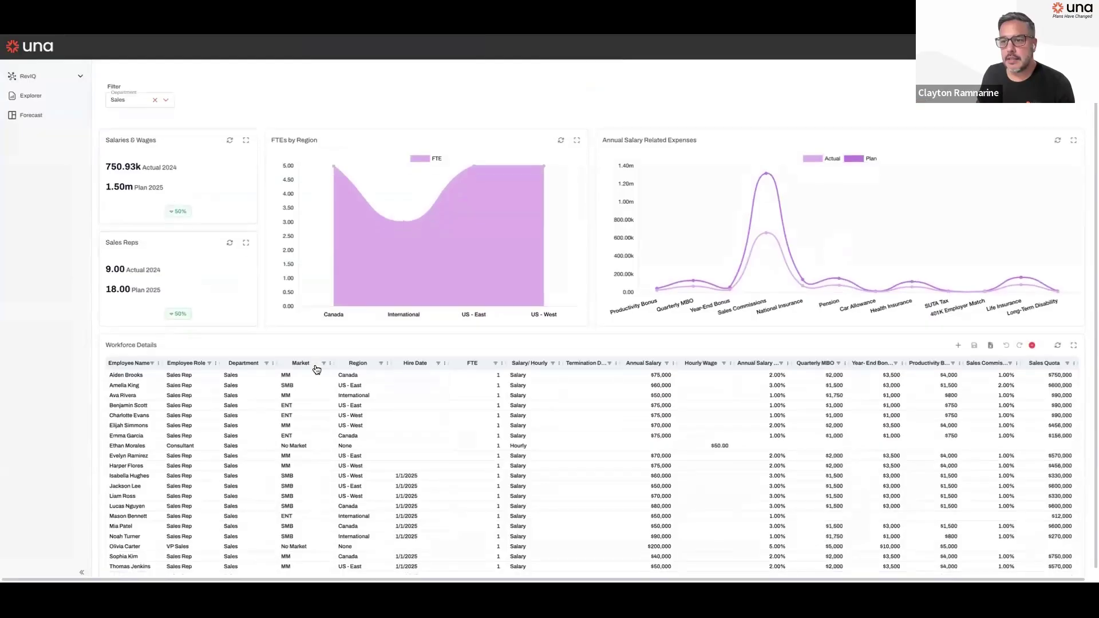
{"action": "scroll", "coordinate": [314, 364], "scroll_direction": "down", "scroll_amount": 1}
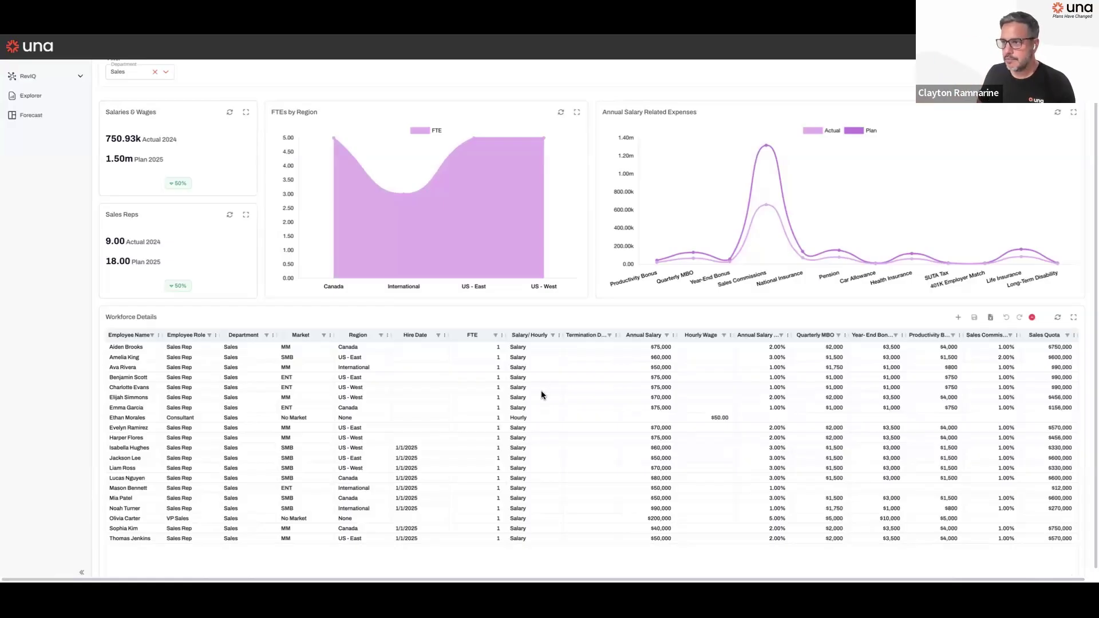
{"action": "scroll", "coordinate": [541, 390], "scroll_direction": "up", "scroll_amount": 2}
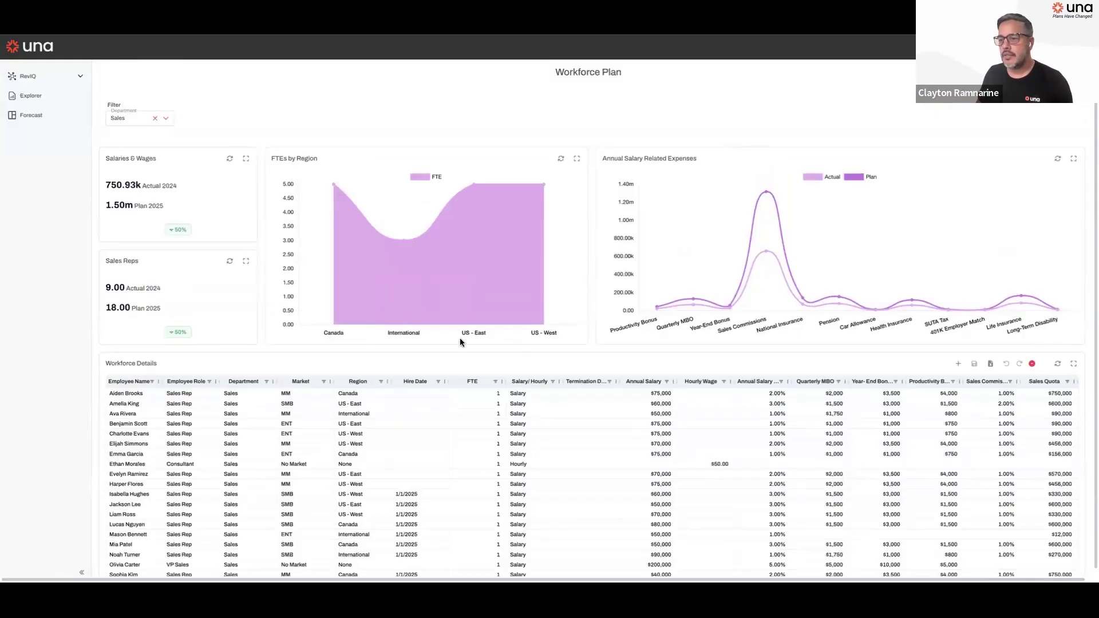
- Add a new row at the end of the Workforce Details table and enter the new hire's name
{"action": "scroll", "coordinate": [252, 404], "scroll_direction": "down", "scroll_amount": 3}
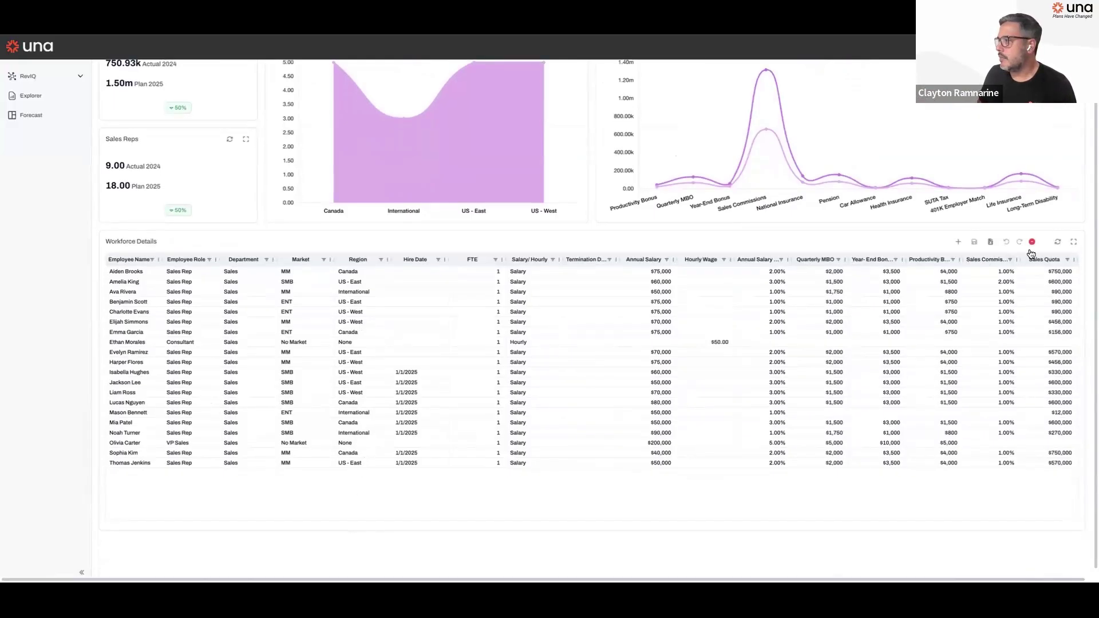
{"action": "scroll", "coordinate": [968, 252], "scroll_direction": "right", "scroll_amount": 1}
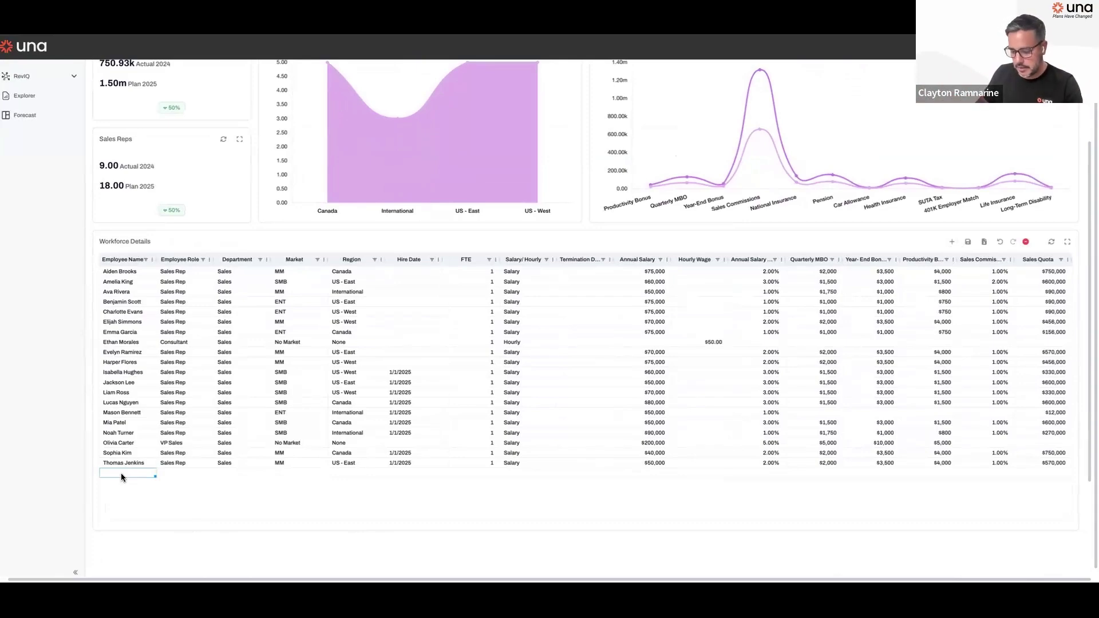
{"action": "type", "text": "Zane - tb"}
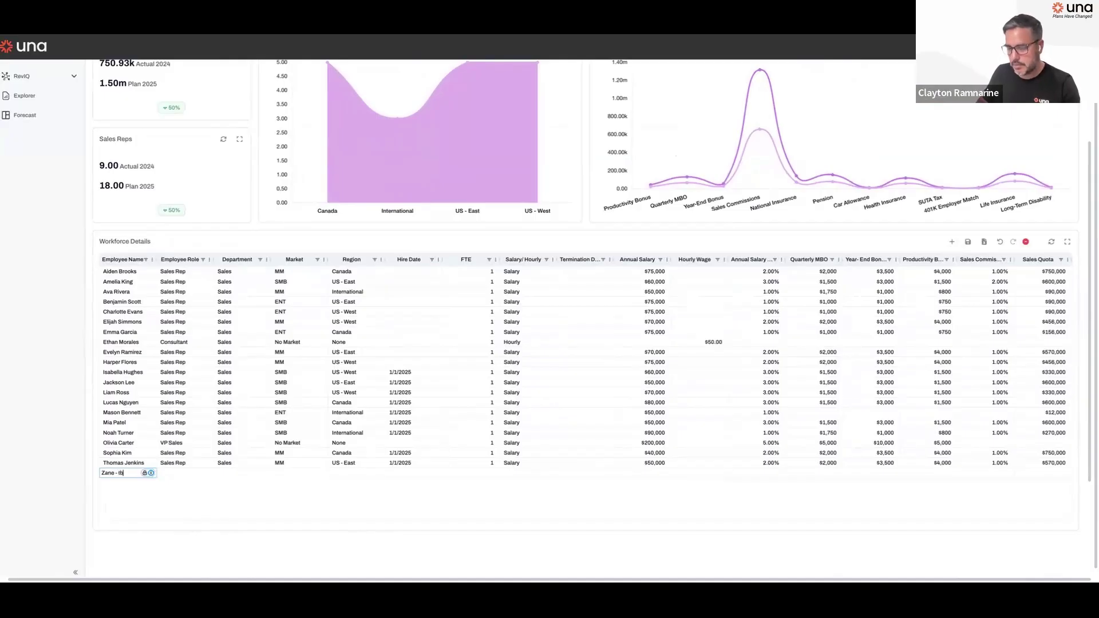
{"action": "type", "text": "h"}
- Copy the previous employee's details from Employee Role through Sales Quota into the new hire's row
{"action": "left_click", "coordinate": [177, 463]}
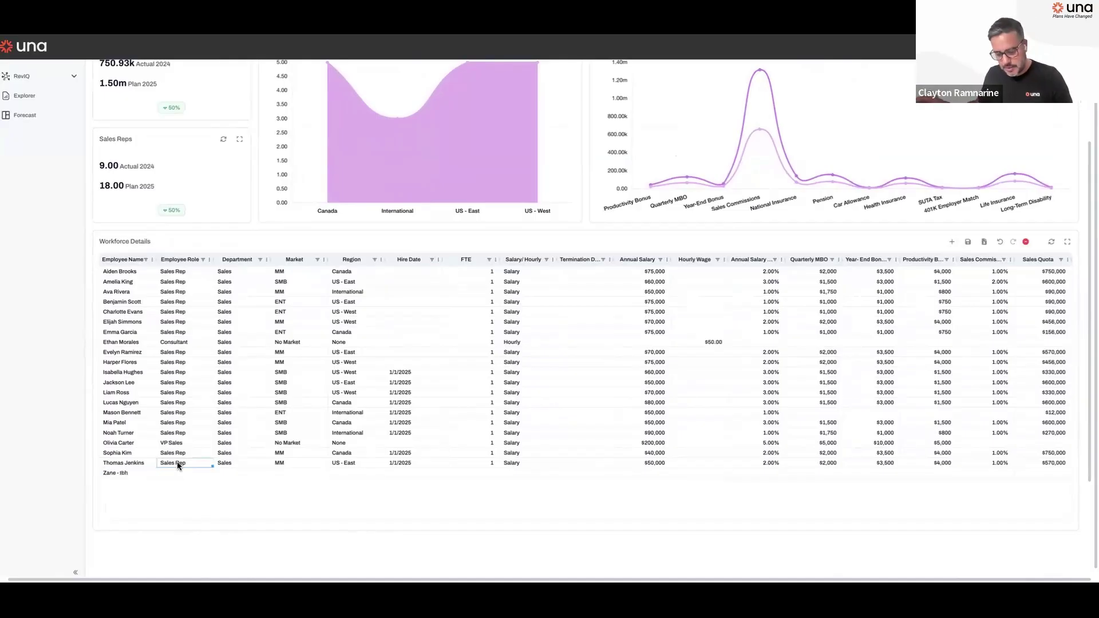
{"action": "key", "text": "ctrl+shift+Right"}
{"action": "key", "text": "ctrl+c"}
{"action": "left_click", "coordinate": [166, 474]}
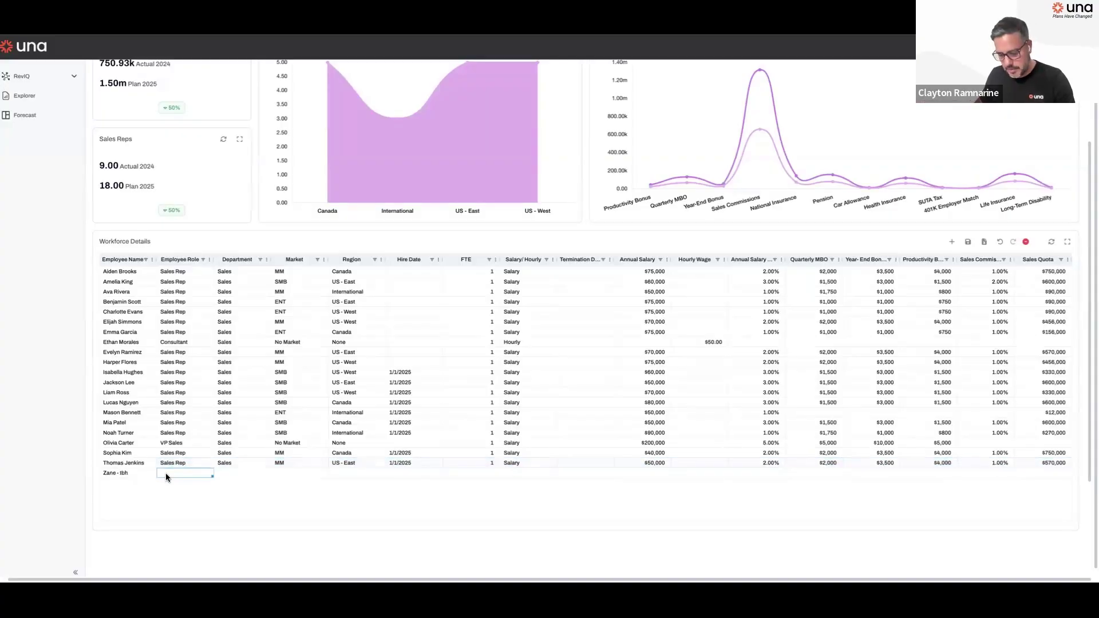
{"action": "key", "text": "ctrl+v"}
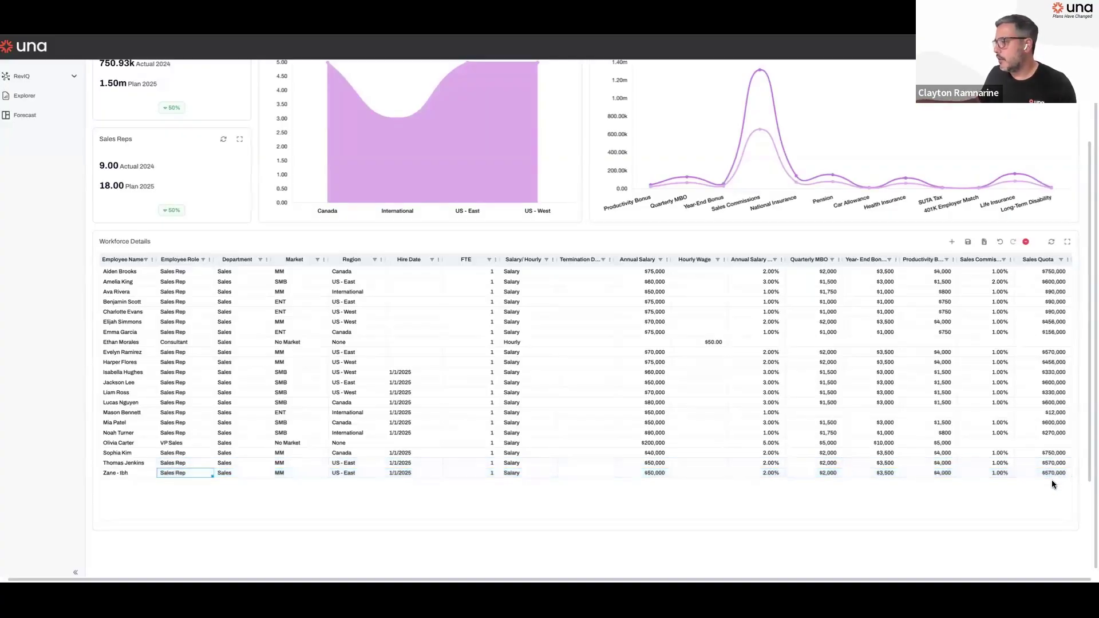
- Set the new hire's Sales Quota to $400,000 and save the Workforce Details table
{"action": "left_click", "coordinate": [1051, 474]}
{"action": "type", "text": "40"}
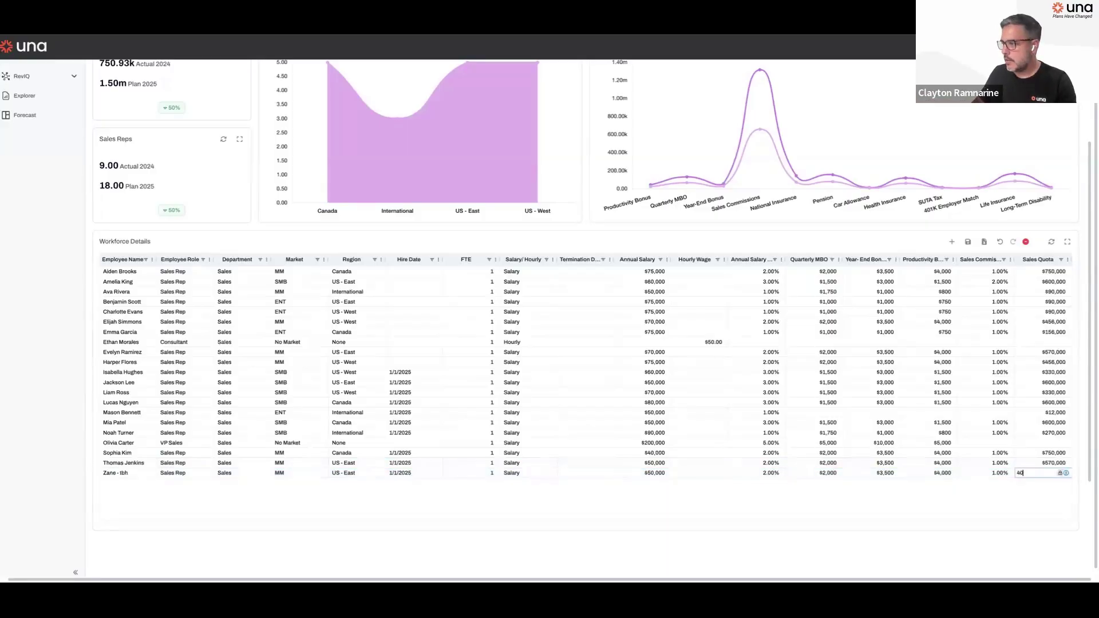
{"action": "type", "text": "0,000000"}
{"action": "key", "text": "Return"}
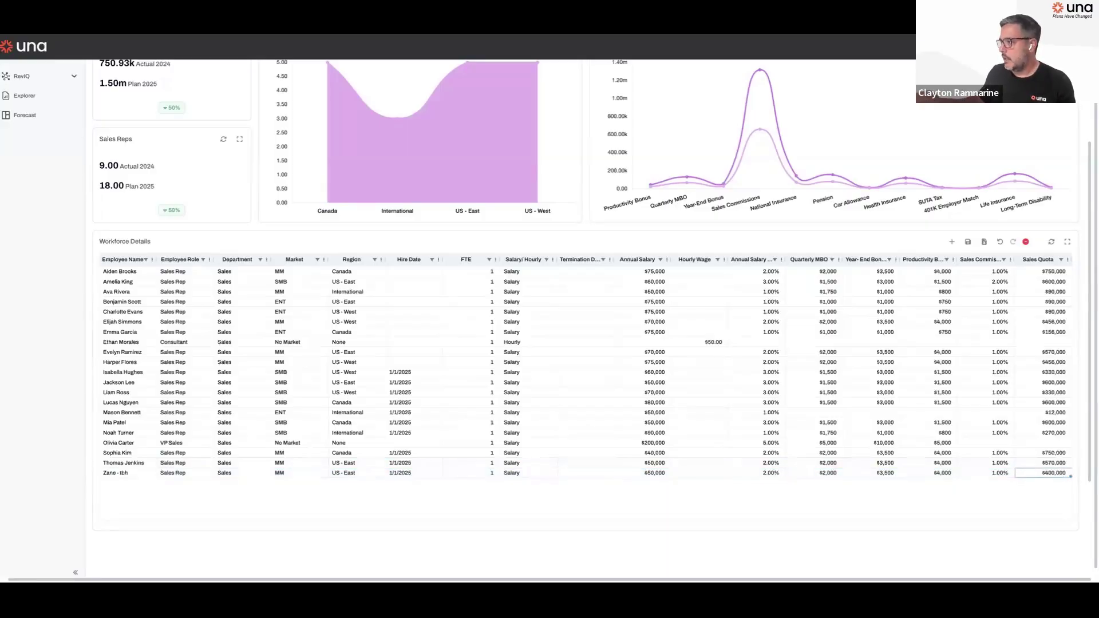
{"action": "left_click", "coordinate": [969, 242]}
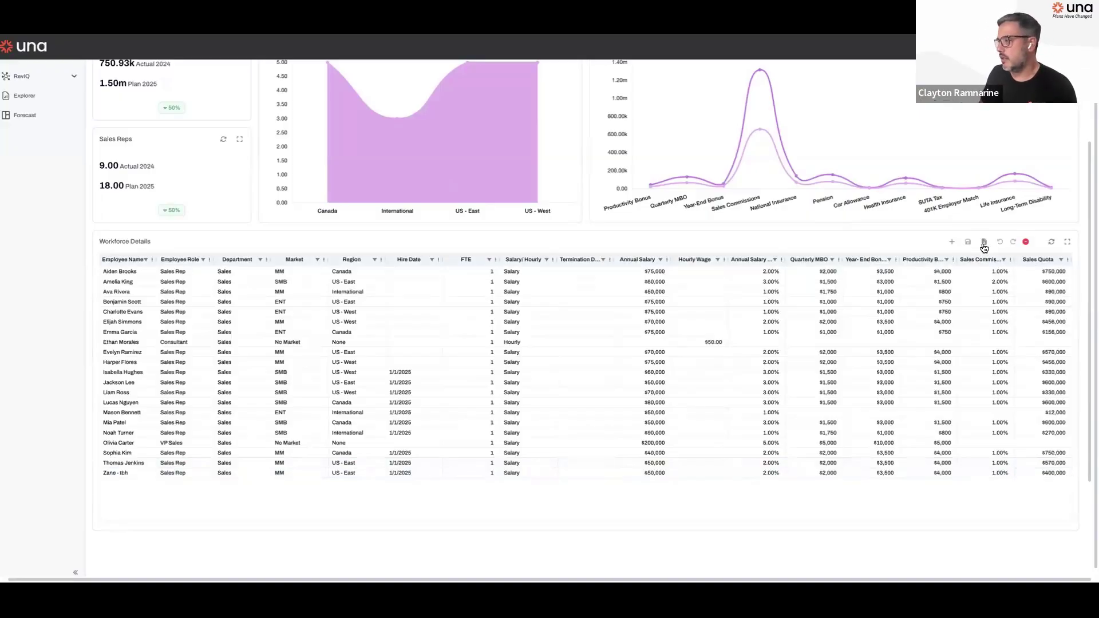
- Leave the Workforce Plan, accepting the unsaved-changes warning, and reopen the Capacity Plan to check the effect of the new hire
{"action": "scroll", "coordinate": [762, 265], "scroll_direction": "up", "scroll_amount": 3}
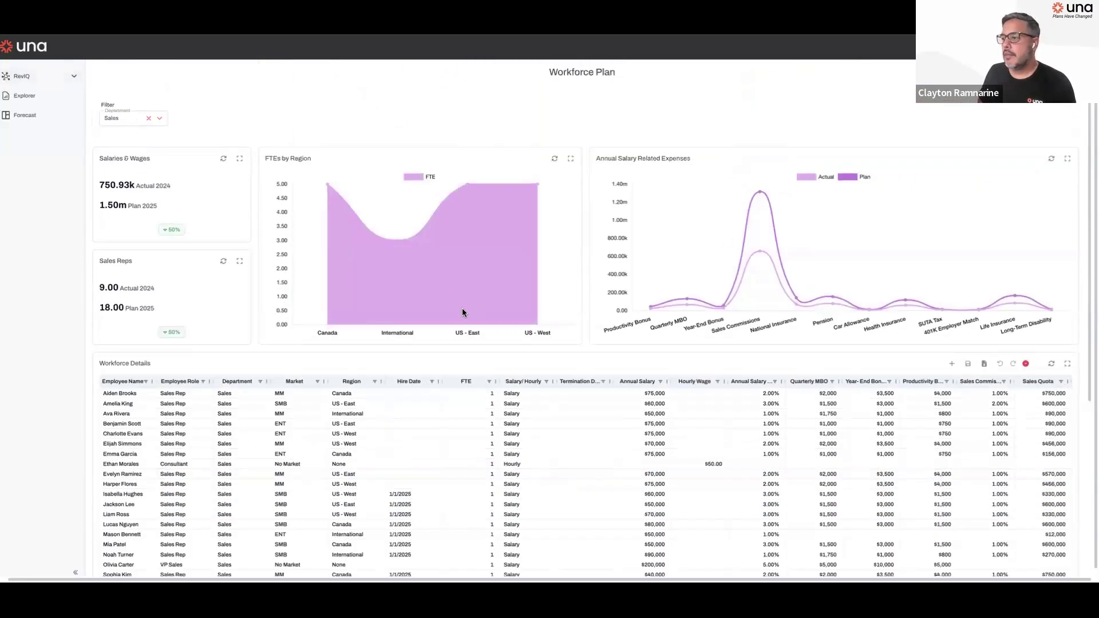
{"action": "left_click", "coordinate": [47, 102]}
{"action": "left_click", "coordinate": [611, 332]}
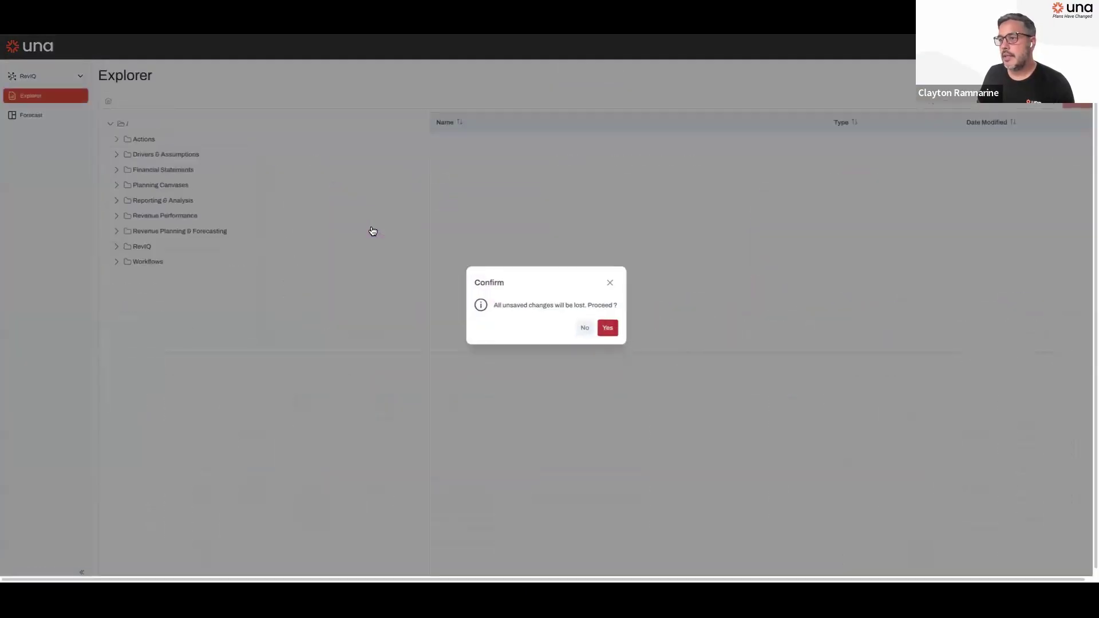
{"action": "left_click", "coordinate": [116, 185]}
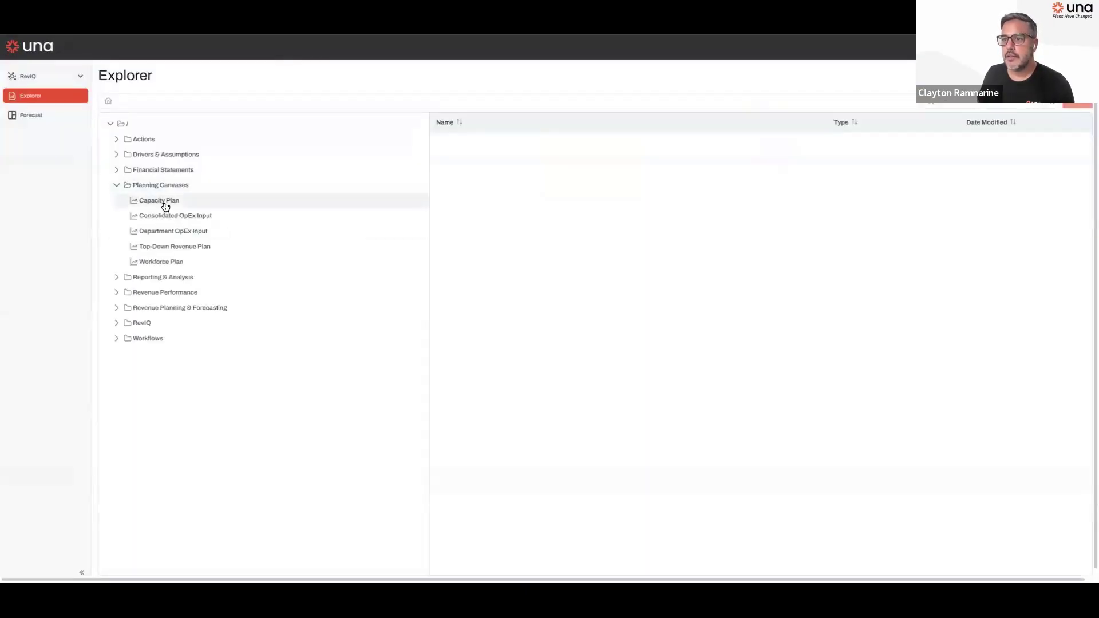
{"action": "left_click", "coordinate": [166, 207]}
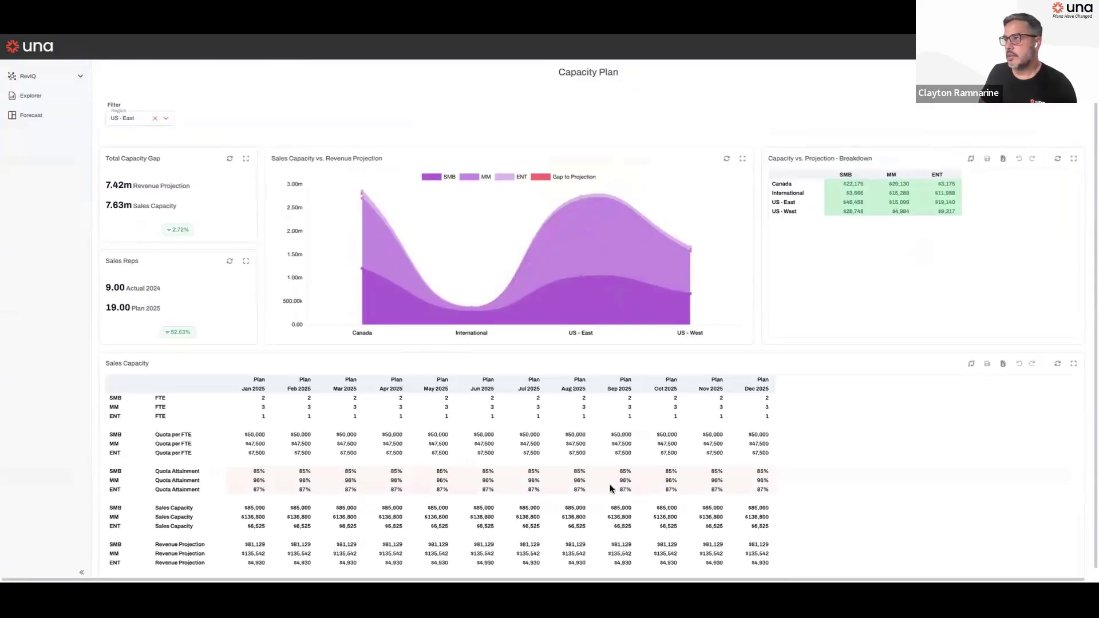
- Open the Department OpEx Input canvas from the Planning Canvases folder and view the Department filter options, keeping Sales selected
{"action": "left_click", "coordinate": [35, 97]}
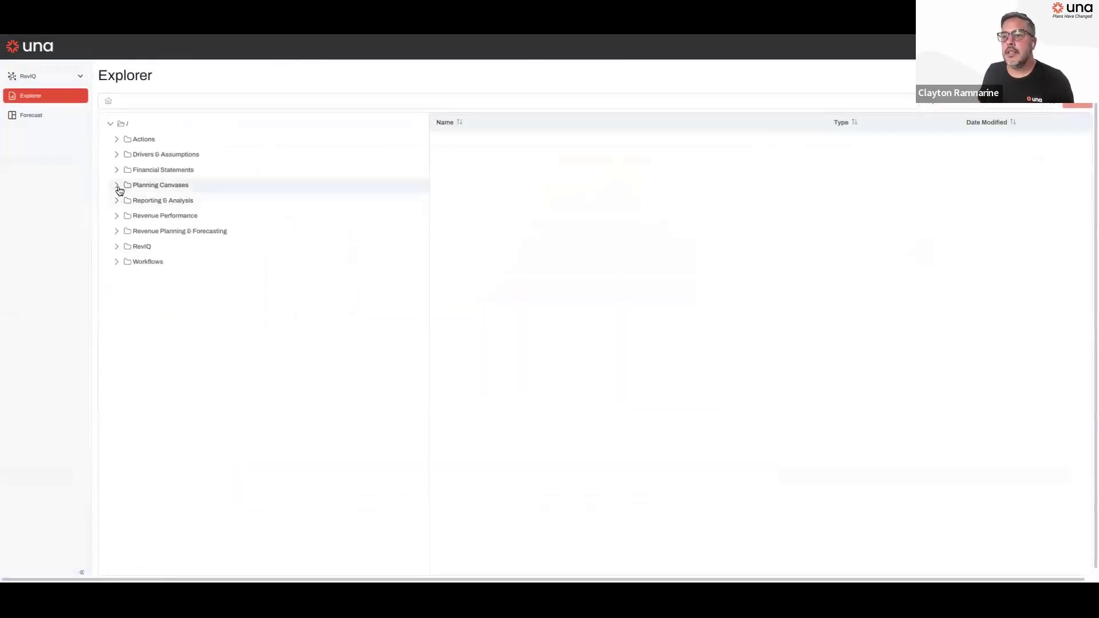
{"action": "left_click", "coordinate": [117, 186]}
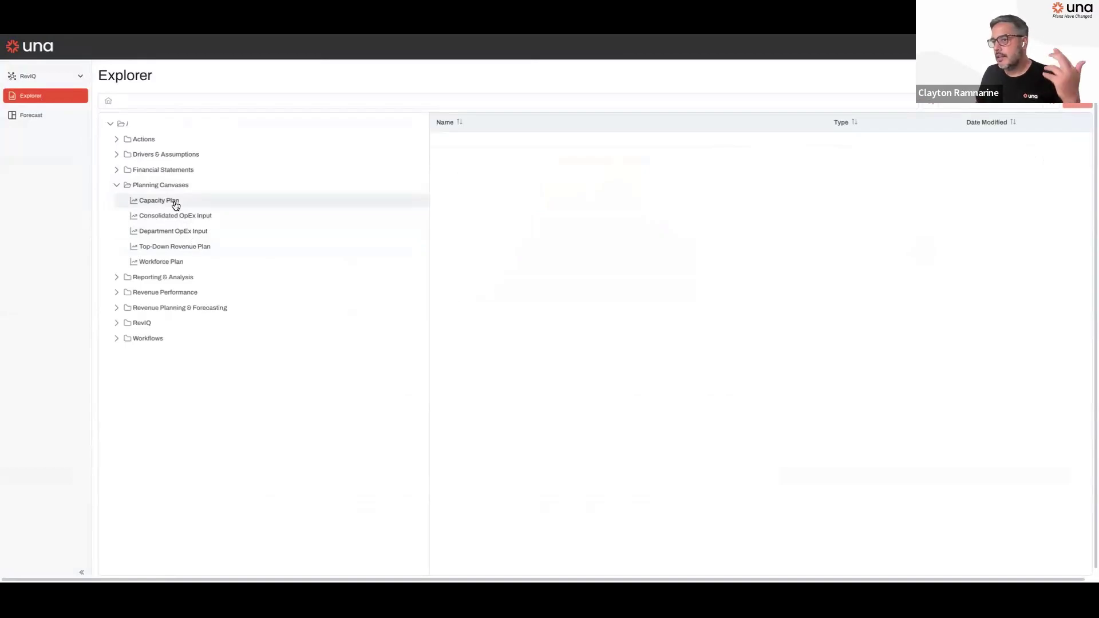
{"action": "left_click", "coordinate": [171, 233]}
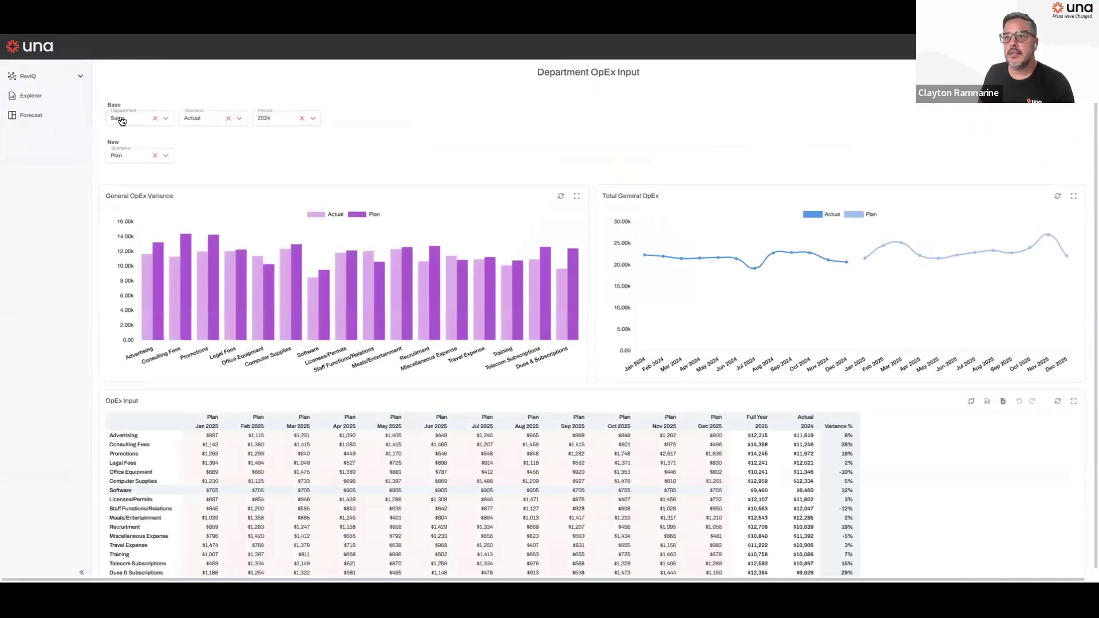
{"action": "left_click", "coordinate": [167, 120]}
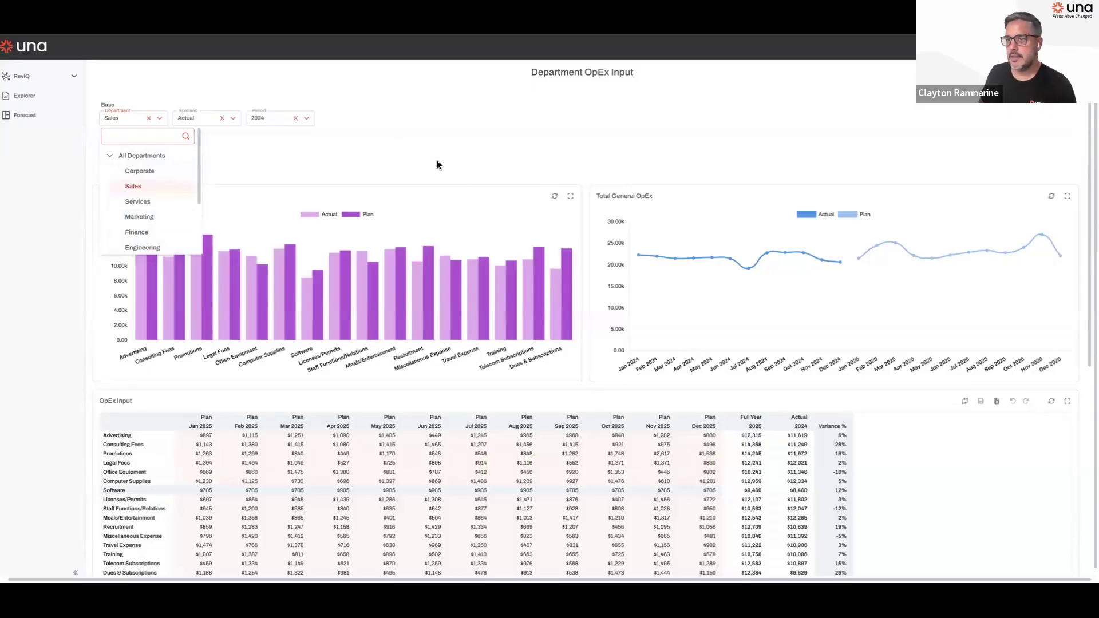
{"action": "left_click", "coordinate": [248, 140]}
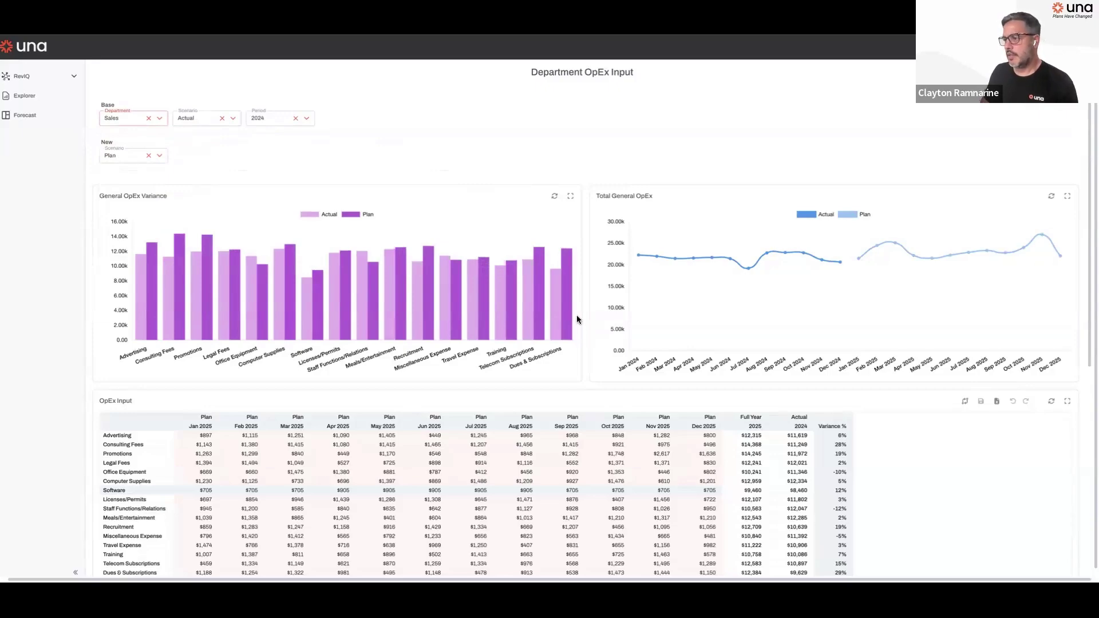
- Review the OpEx Input table and charts, toggling the Actual series in the General OpEx Variance chart off and back on
{"action": "scroll", "coordinate": [355, 317], "scroll_direction": "down", "scroll_amount": 2}
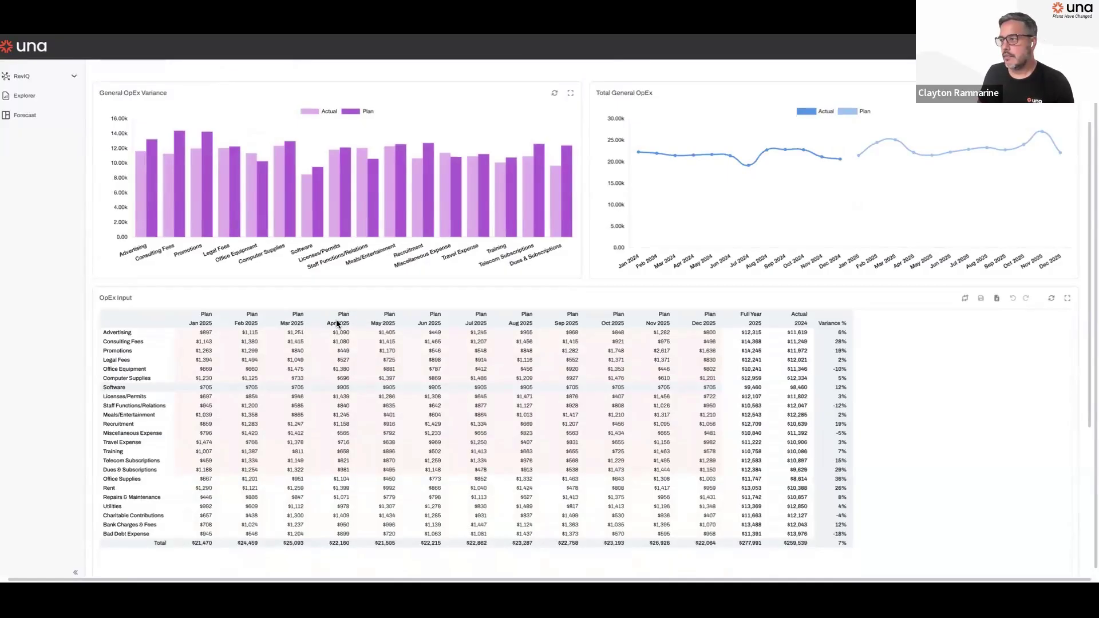
{"action": "scroll", "coordinate": [335, 325], "scroll_direction": "up", "scroll_amount": 2}
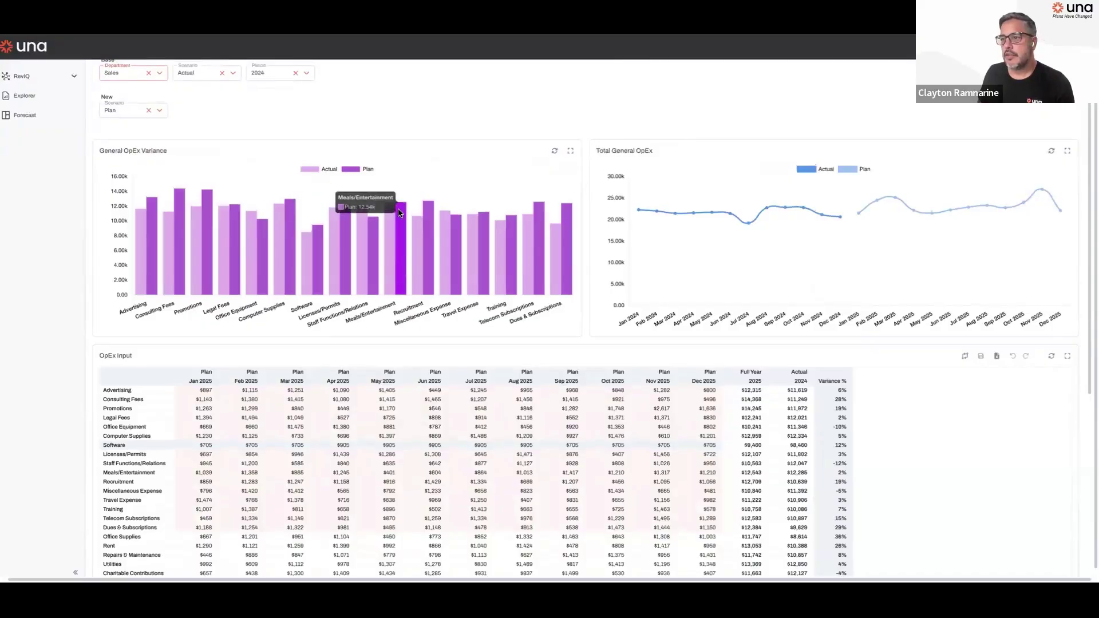
{"action": "scroll", "coordinate": [344, 200], "scroll_direction": "up", "scroll_amount": 1}
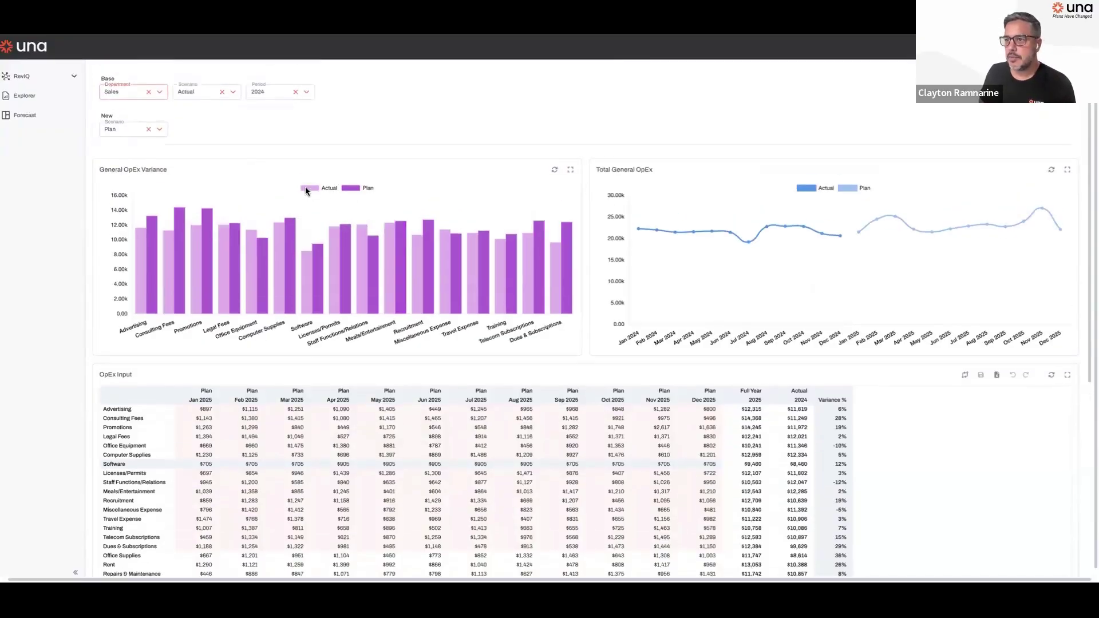
{"action": "left_click", "coordinate": [305, 190]}
{"action": "left_click", "coordinate": [305, 191]}
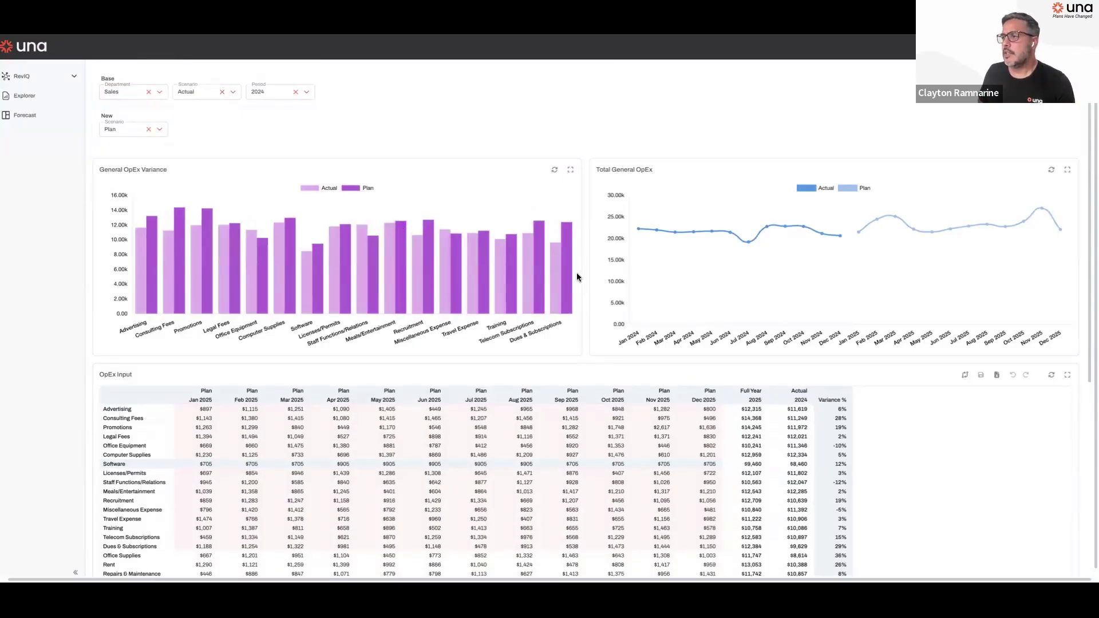
{"action": "scroll", "coordinate": [227, 295], "scroll_direction": "down", "scroll_amount": 2}
{"action": "scroll", "coordinate": [228, 300], "scroll_direction": "down", "scroll_amount": 1}
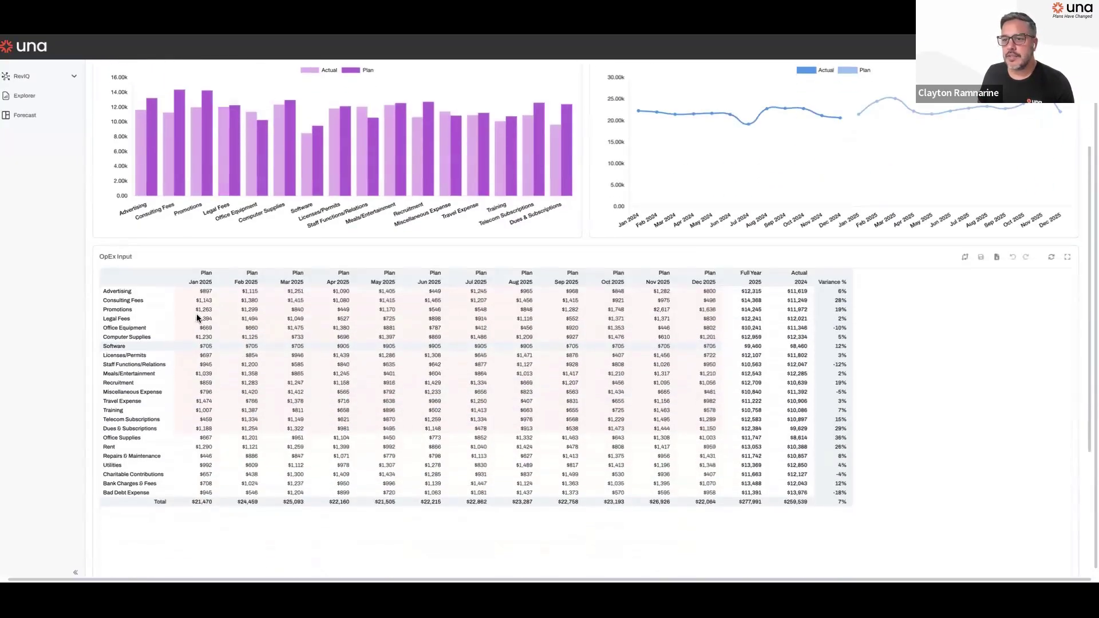
- Stay on the canvas and highlight the 2025 Plan values from Advertising through Dues & Subscriptions in the OpEx Input table
{"action": "scroll", "coordinate": [573, 355], "scroll_direction": "left", "scroll_amount": 1}
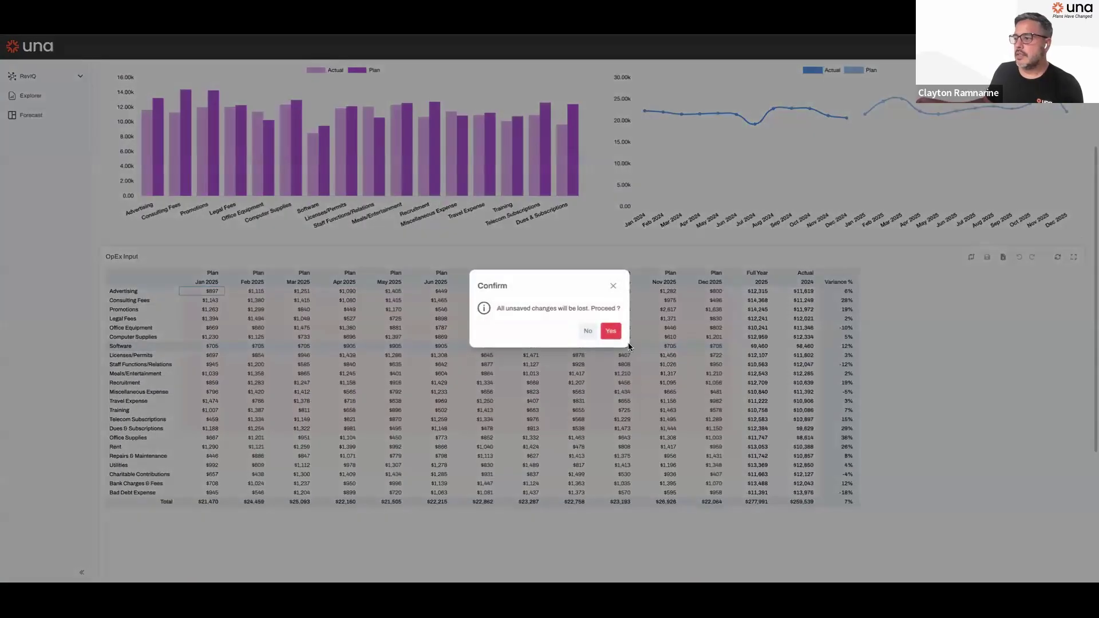
{"action": "left_click", "coordinate": [614, 286]}
{"action": "left_click_drag", "start_coordinate": [206, 291], "coordinate": [532, 410]}
{"action": "left_click_drag", "start_coordinate": [630, 410], "coordinate": [694, 430]}
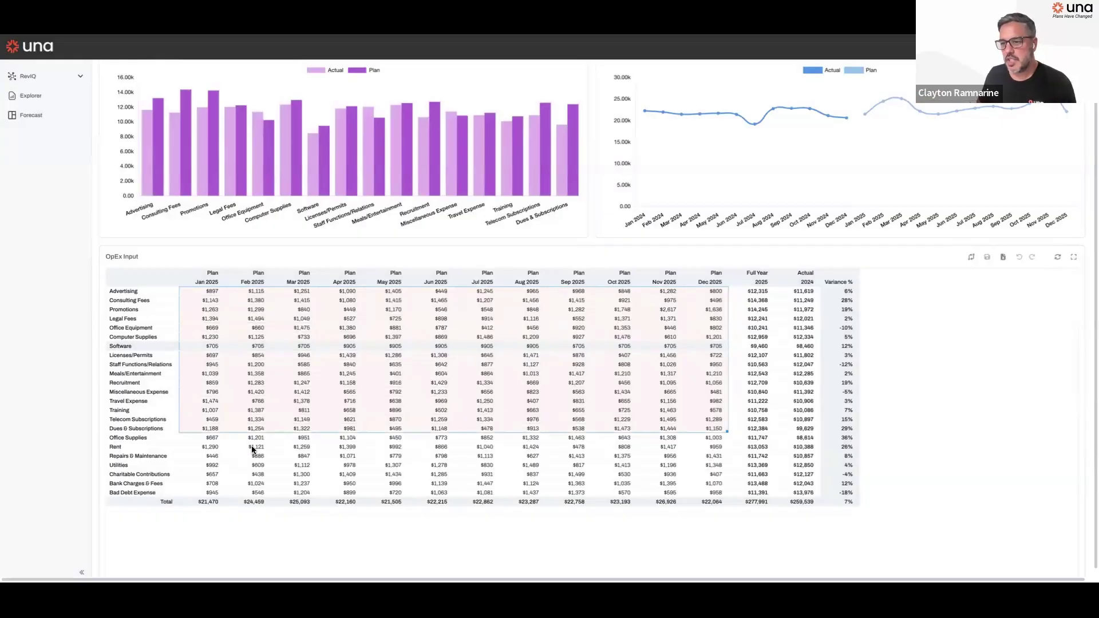
- Highlight the January to December 2025 Plan values from Office Supplies through Bad Debt Expense in the OpEx Input table
{"action": "left_click", "coordinate": [221, 439]}
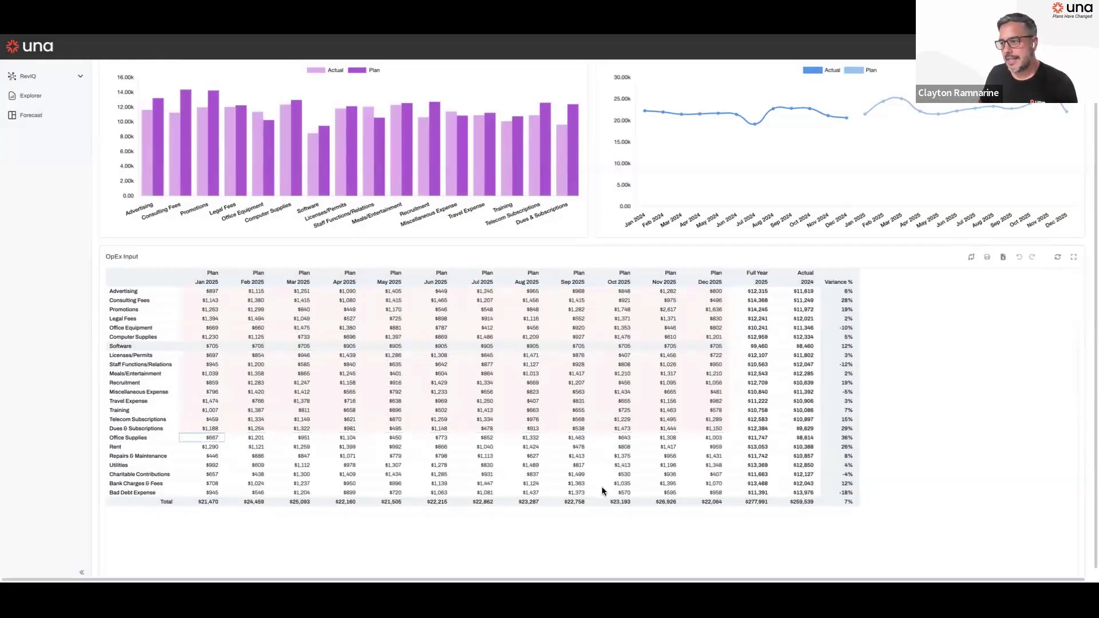
{"action": "left_click_drag", "start_coordinate": [198, 440], "coordinate": [354, 494]}
{"action": "left_click_drag", "start_coordinate": [451, 488], "coordinate": [699, 491]}
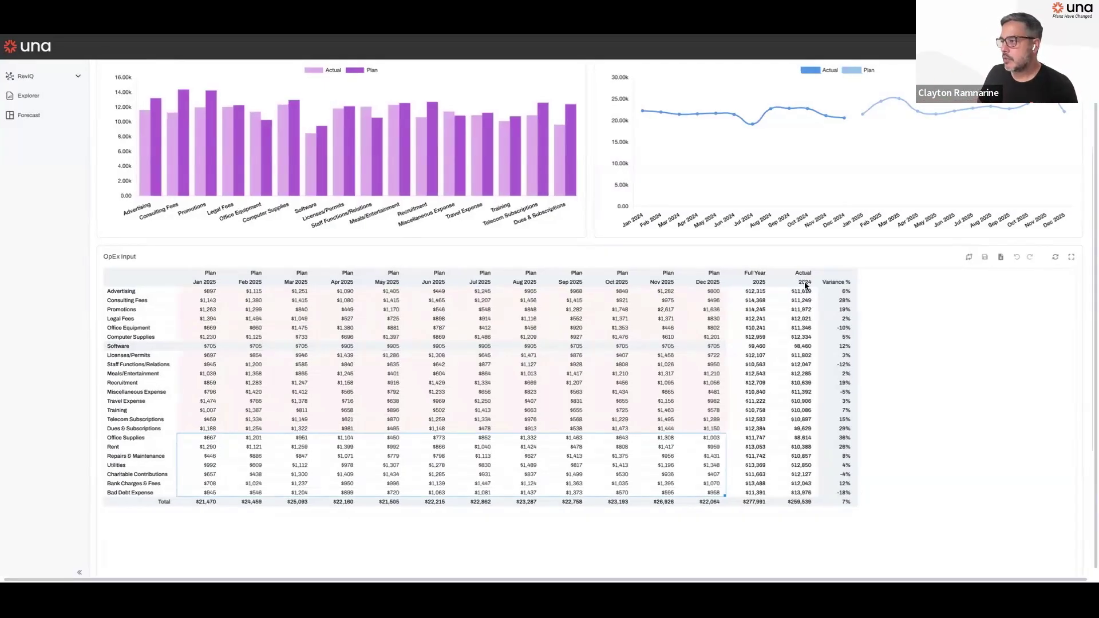
- Set the Advertising plan value for May 2025 to 5000 in the OpEx Input table
{"action": "left_click", "coordinate": [795, 394]}
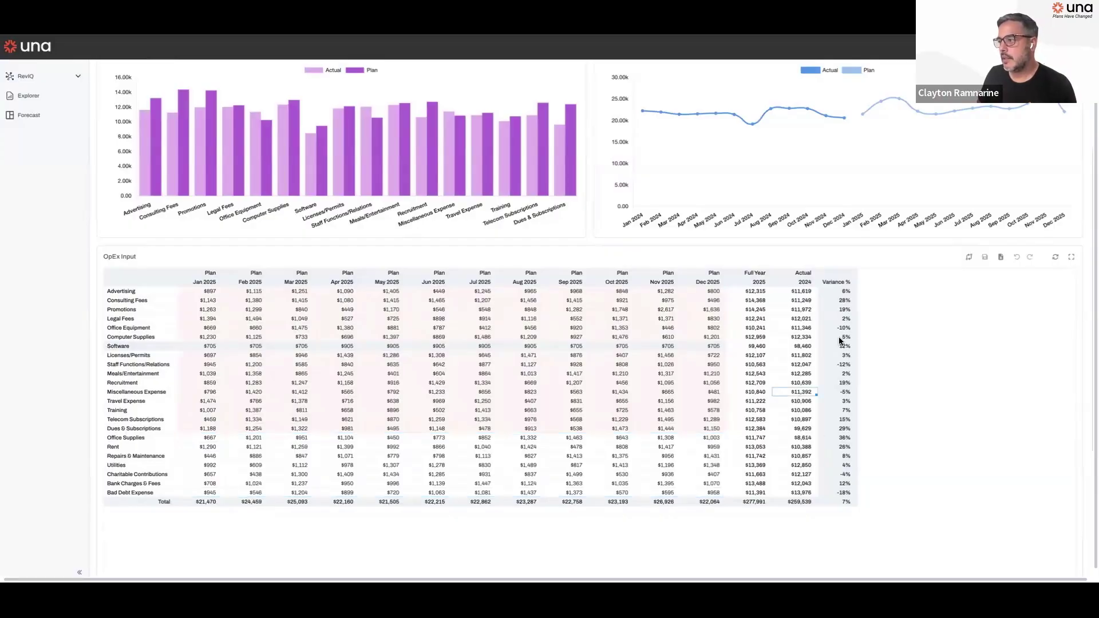
{"action": "scroll", "coordinate": [842, 343], "scroll_direction": "up", "scroll_amount": 1}
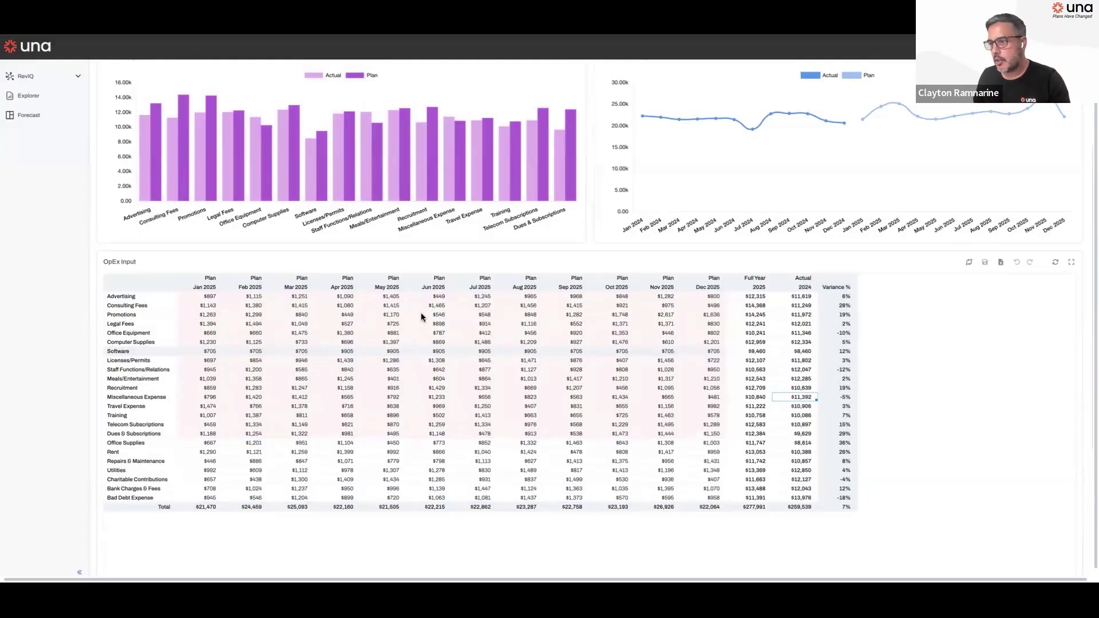
{"action": "left_click", "coordinate": [394, 297]}
{"action": "type", "text": "5000"}
{"action": "key", "text": "Return"}
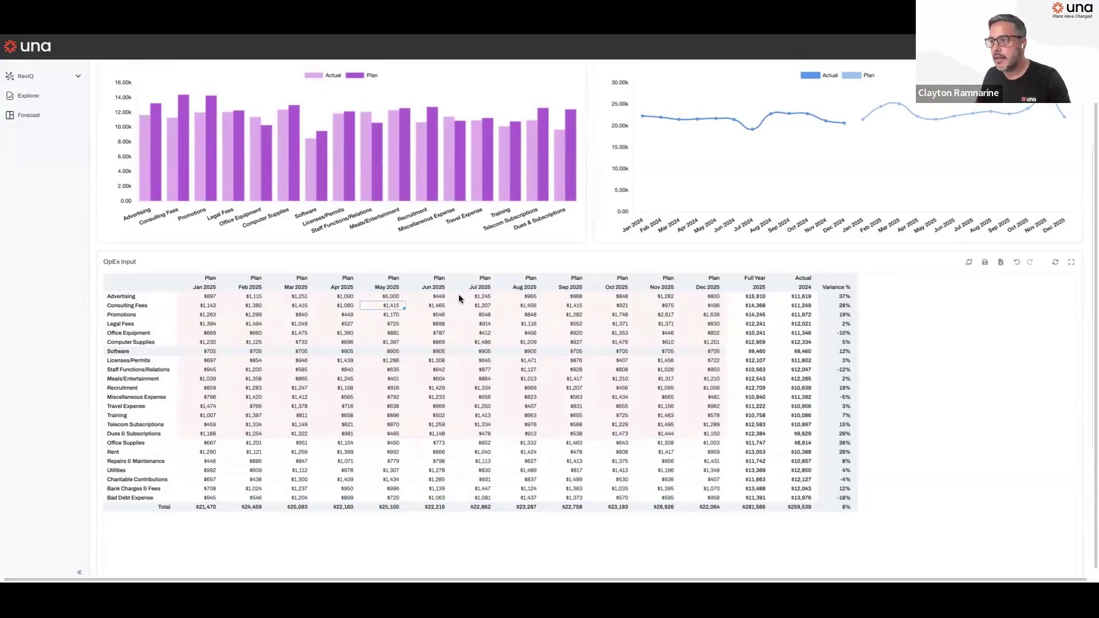
- Spread 6000 proportionally across the Advertising plan values for July through September 2025
{"action": "left_click", "coordinate": [475, 296]}
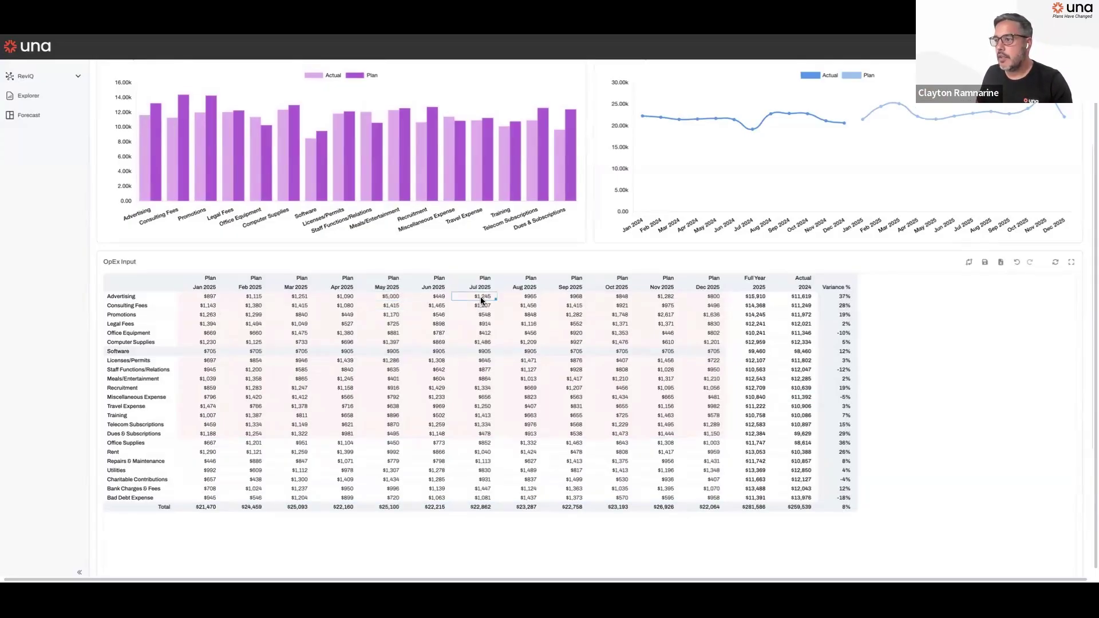
{"action": "right_click", "coordinate": [587, 299]}
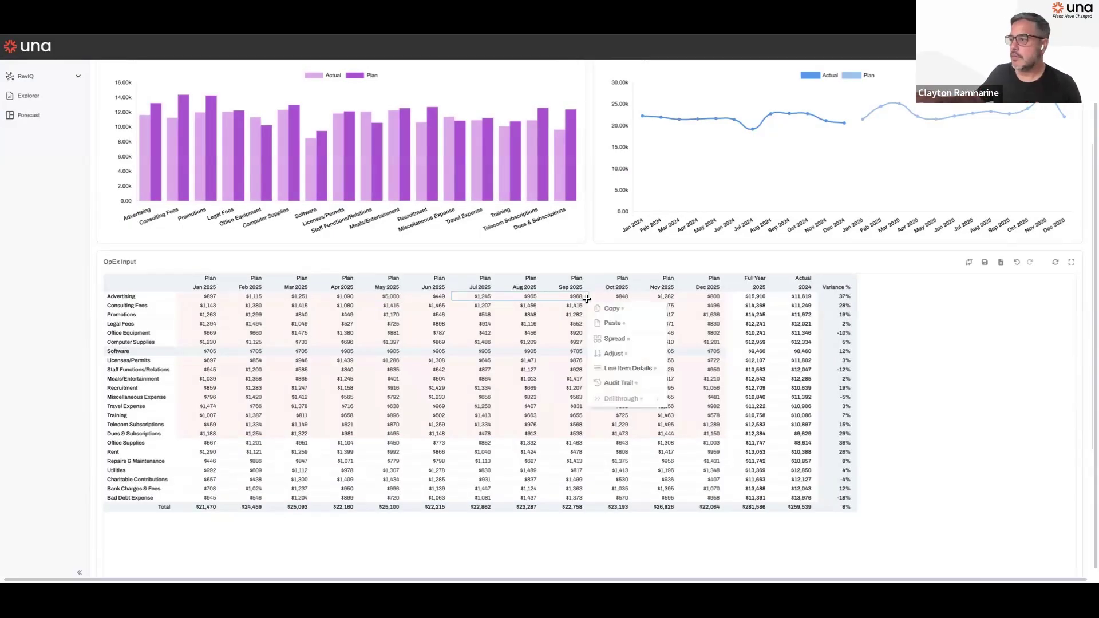
{"action": "left_click", "coordinate": [611, 340]}
{"action": "left_click", "coordinate": [518, 293]}
{"action": "left_click", "coordinate": [518, 326]}
{"action": "type", "text": "6000"}
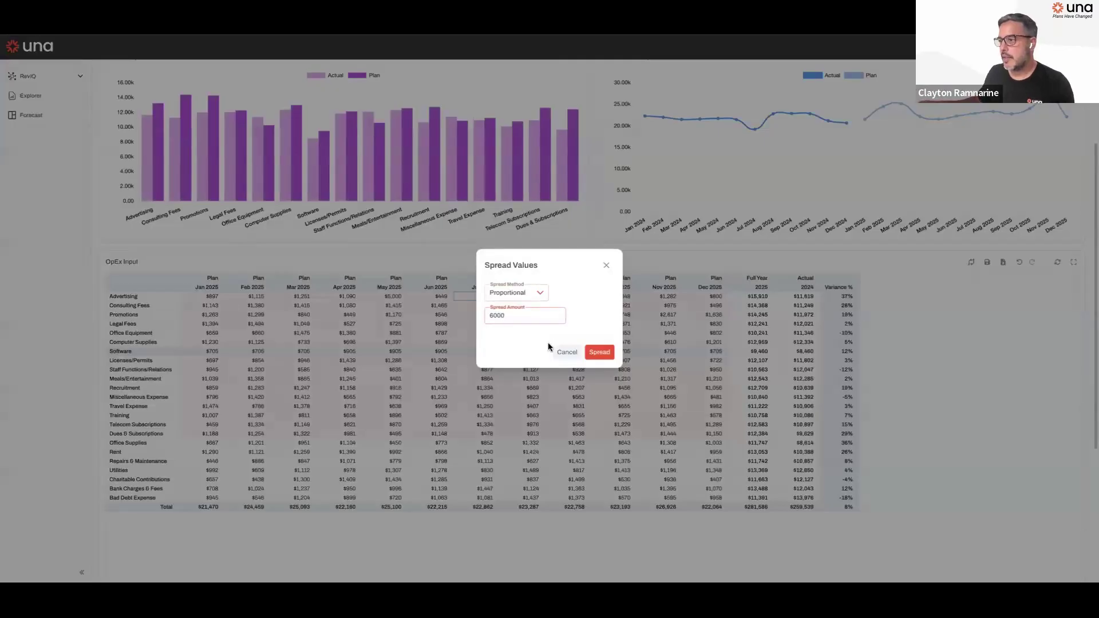
{"action": "left_click", "coordinate": [596, 352]}
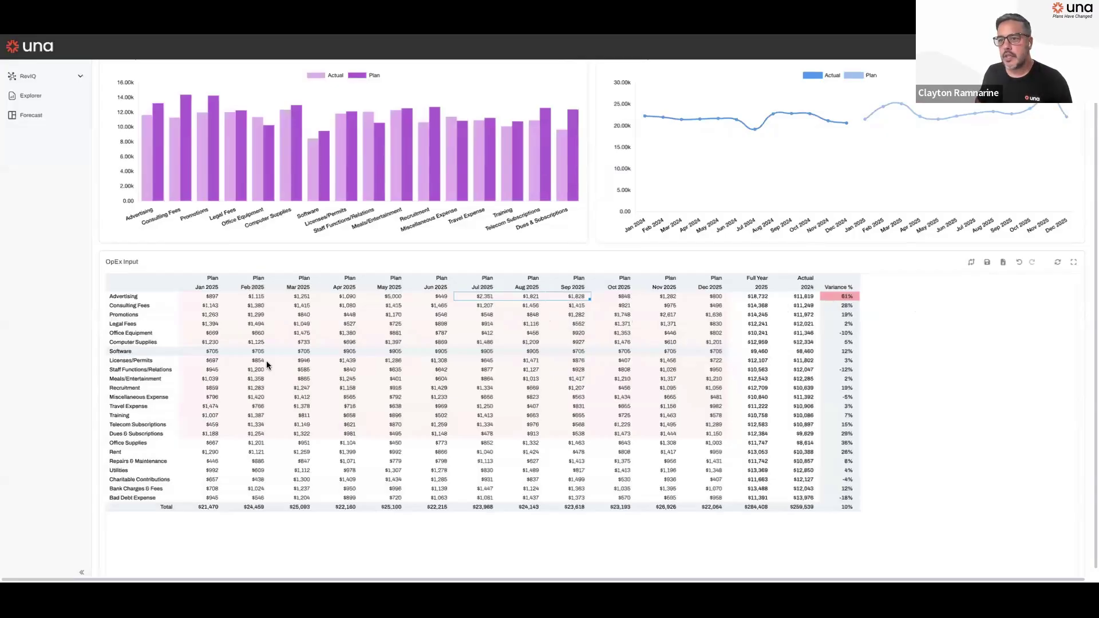
- Drill through from the Software 2024 Actual value to its GL Transactions, review them, and return to the OpEx canvas
{"action": "left_click", "coordinate": [811, 352]}
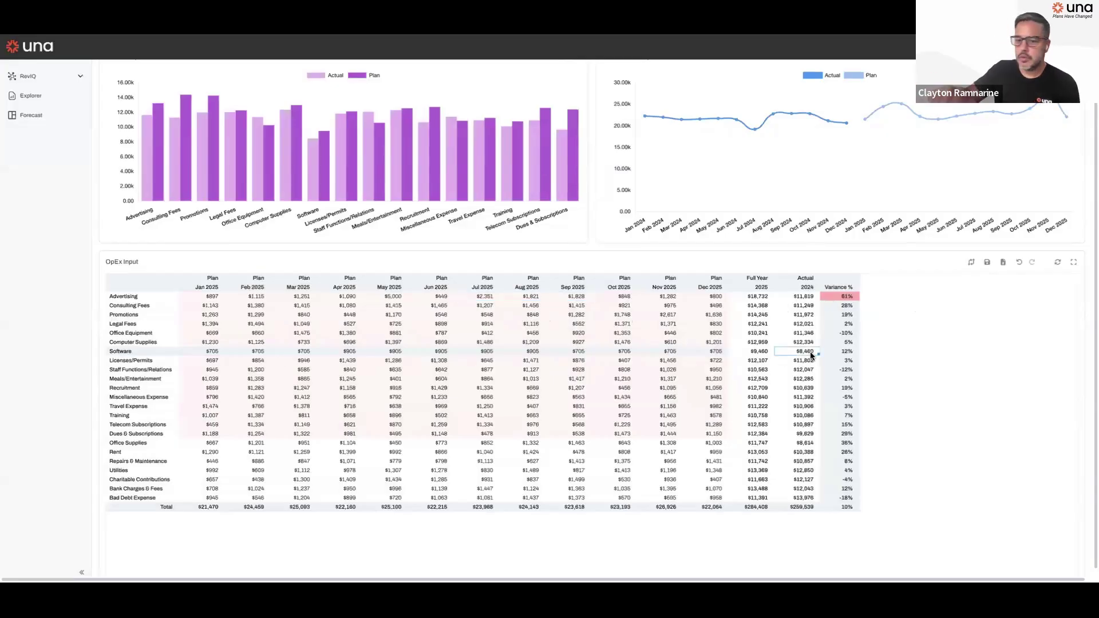
{"action": "right_click", "coordinate": [811, 355]}
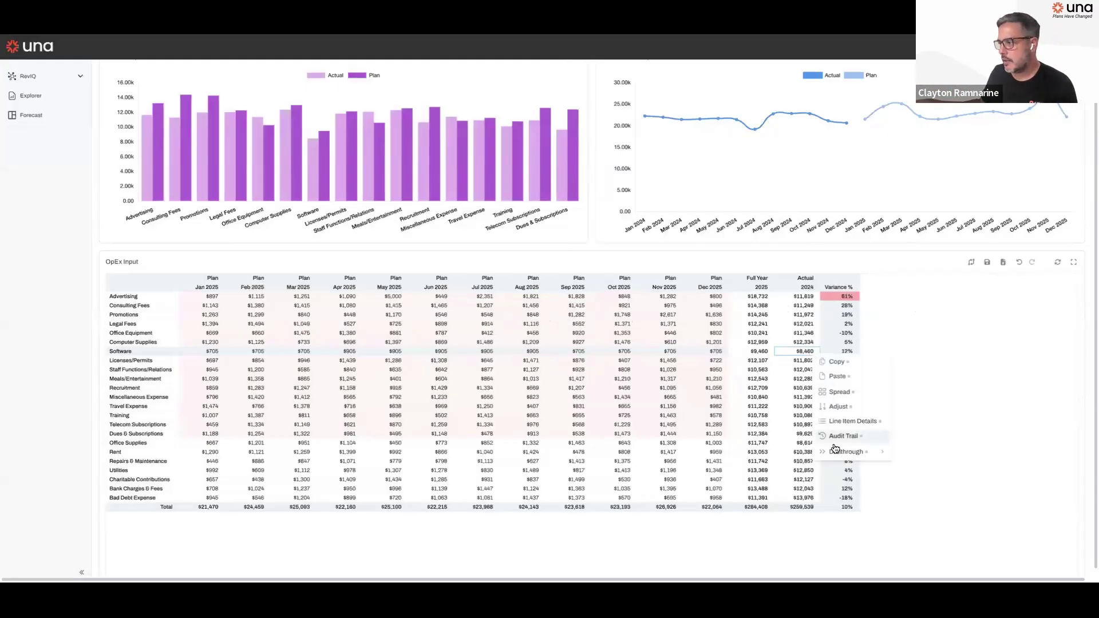
{"action": "left_click", "coordinate": [907, 459]}
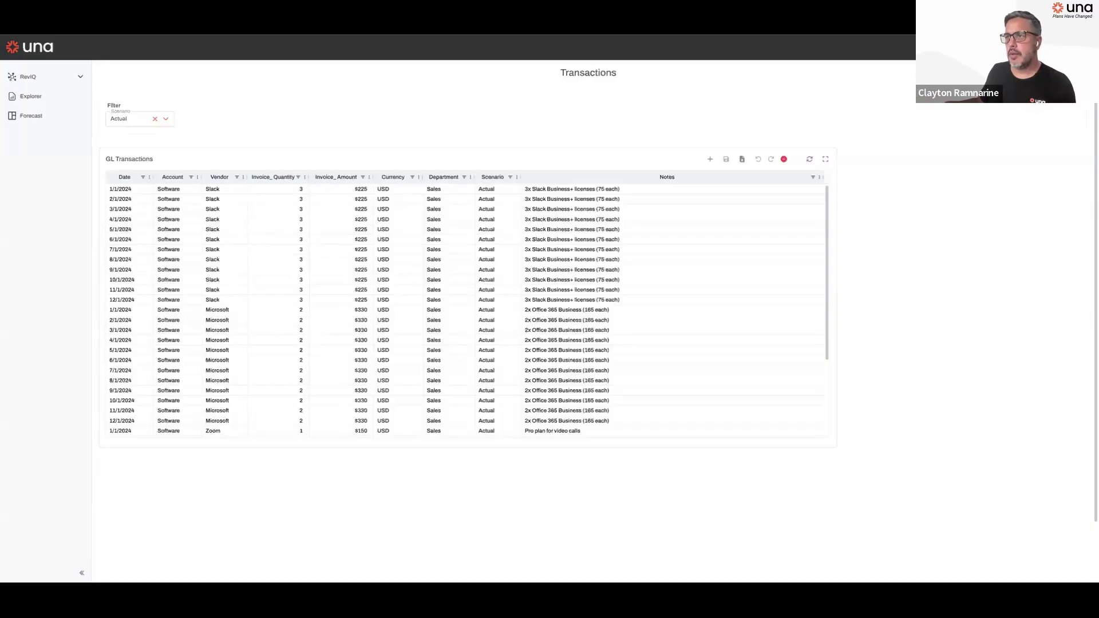
{"action": "key", "text": "alt+Tab"}
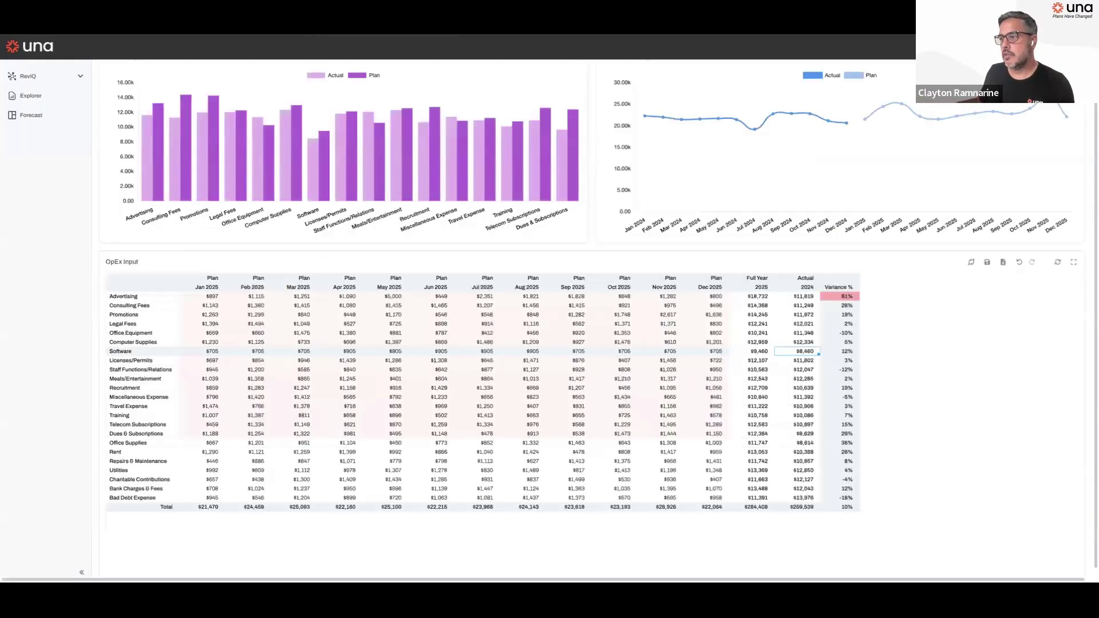
- Open the line item details of the Software plan and add a line item named Una
{"action": "left_click", "coordinate": [237, 354]}
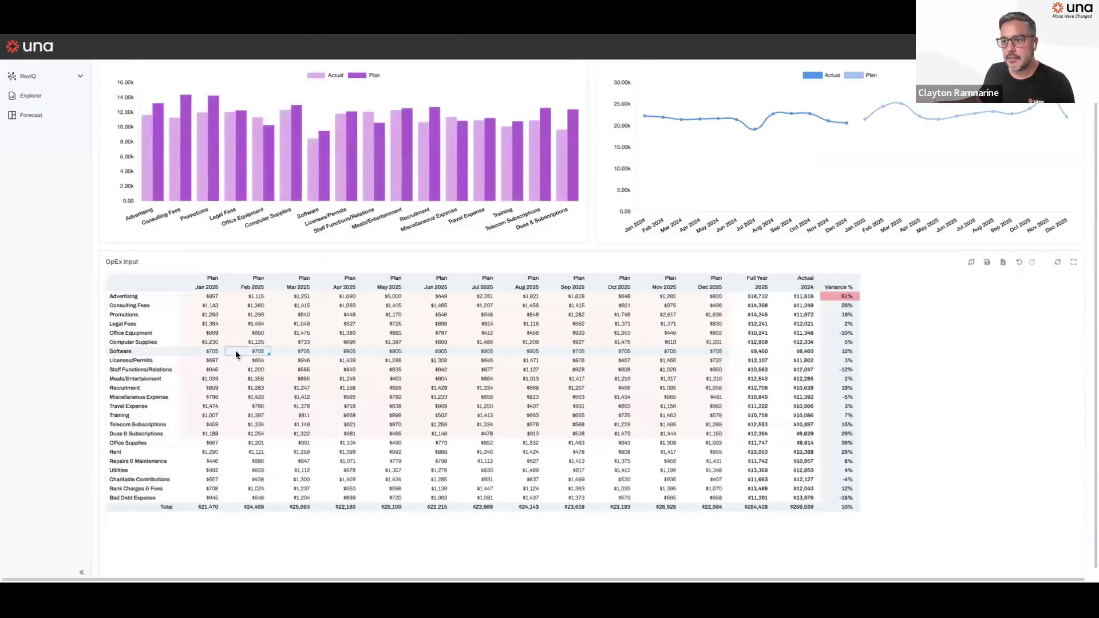
{"action": "right_click", "coordinate": [236, 354]}
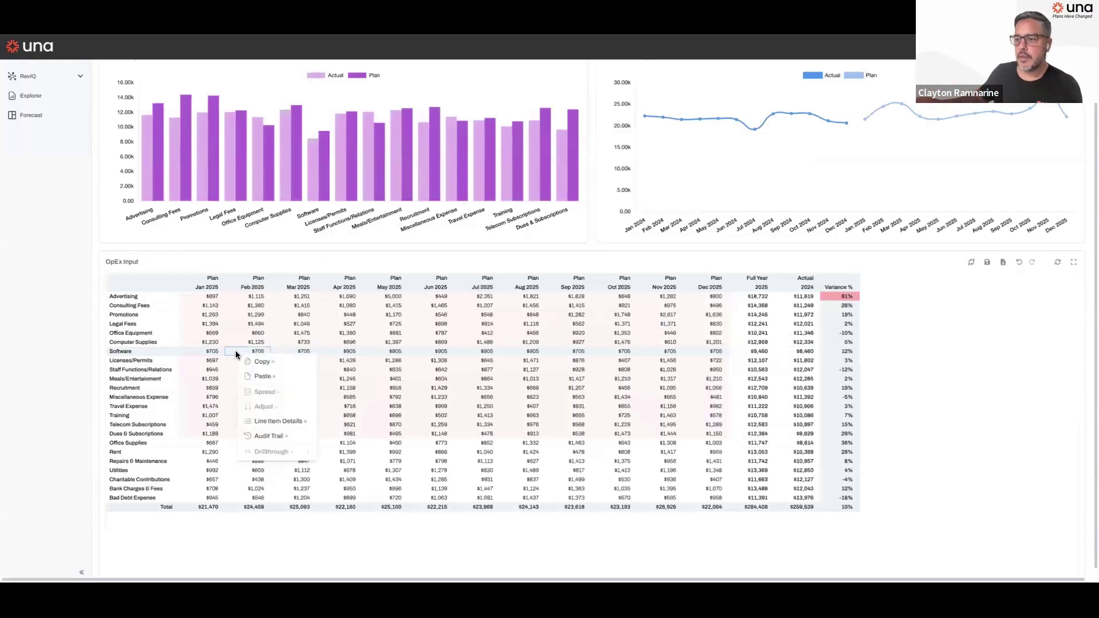
{"action": "left_click", "coordinate": [303, 421]}
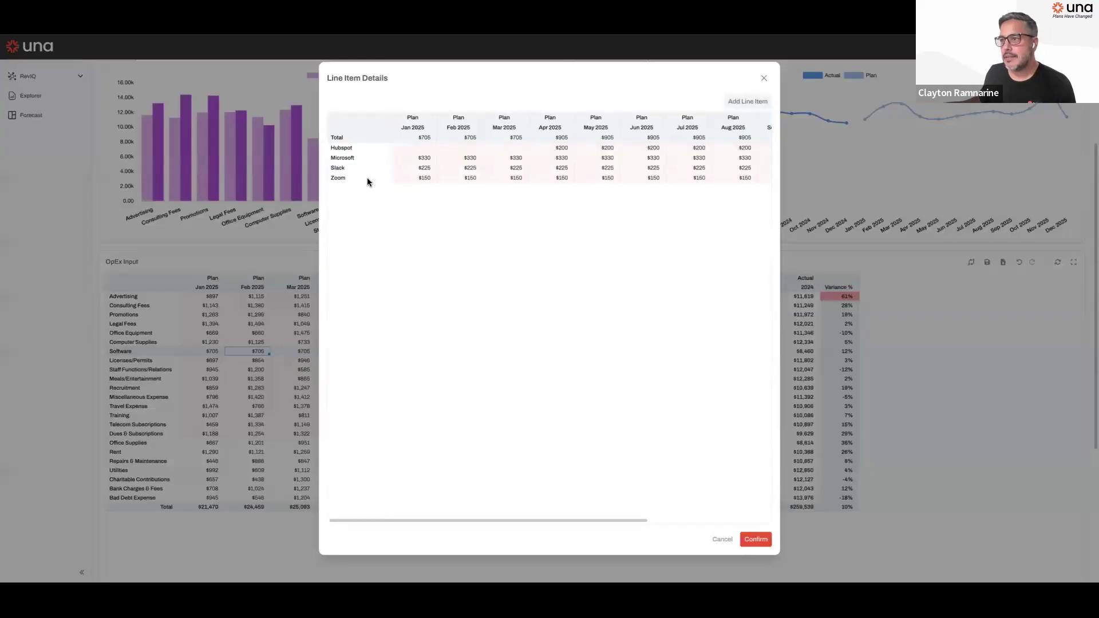
{"action": "left_click", "coordinate": [748, 106]}
{"action": "double_click", "coordinate": [342, 188]}
{"action": "type", "text": "Una"}
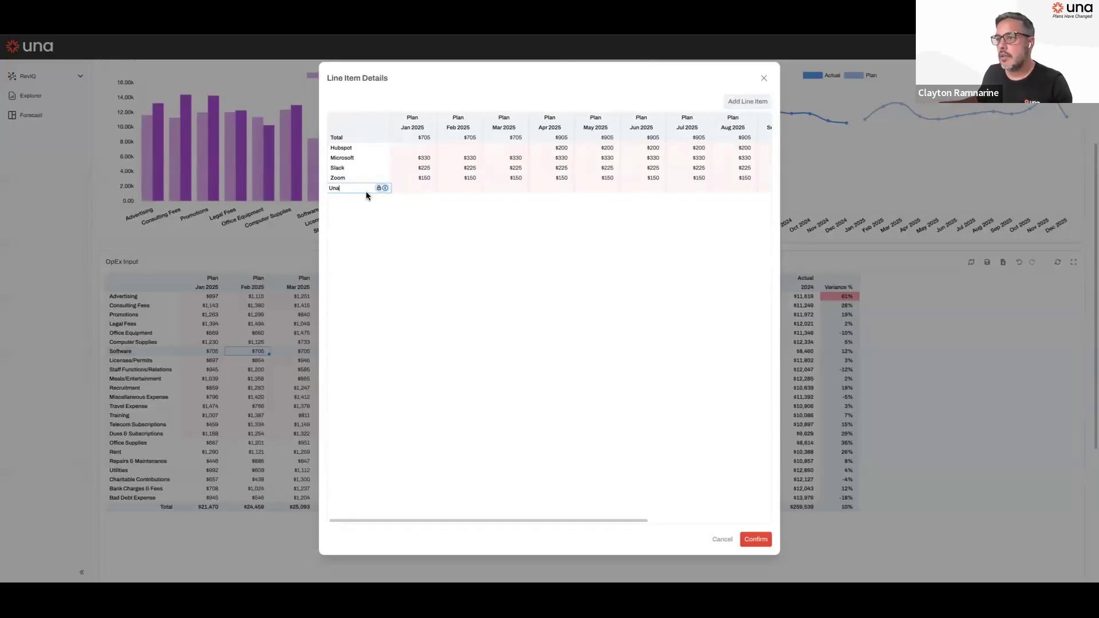
- Enter 120 for Una in March 2025, fill it across through August 2025, and confirm the line item details
{"action": "left_click", "coordinate": [516, 189]}
{"action": "type", "text": "120"}
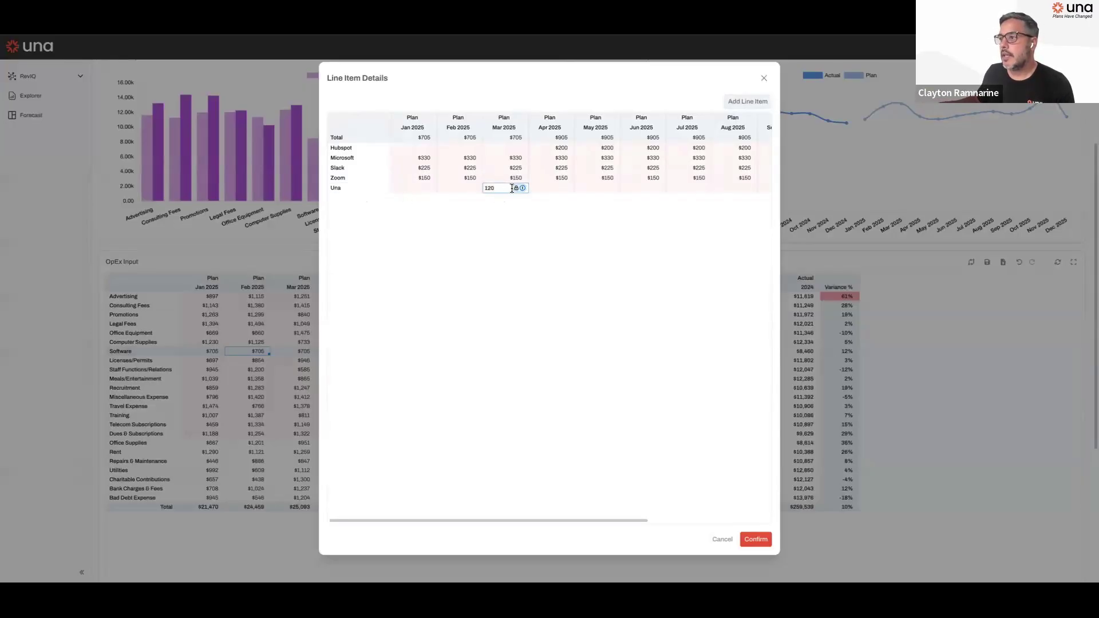
{"action": "key", "text": "Return"}
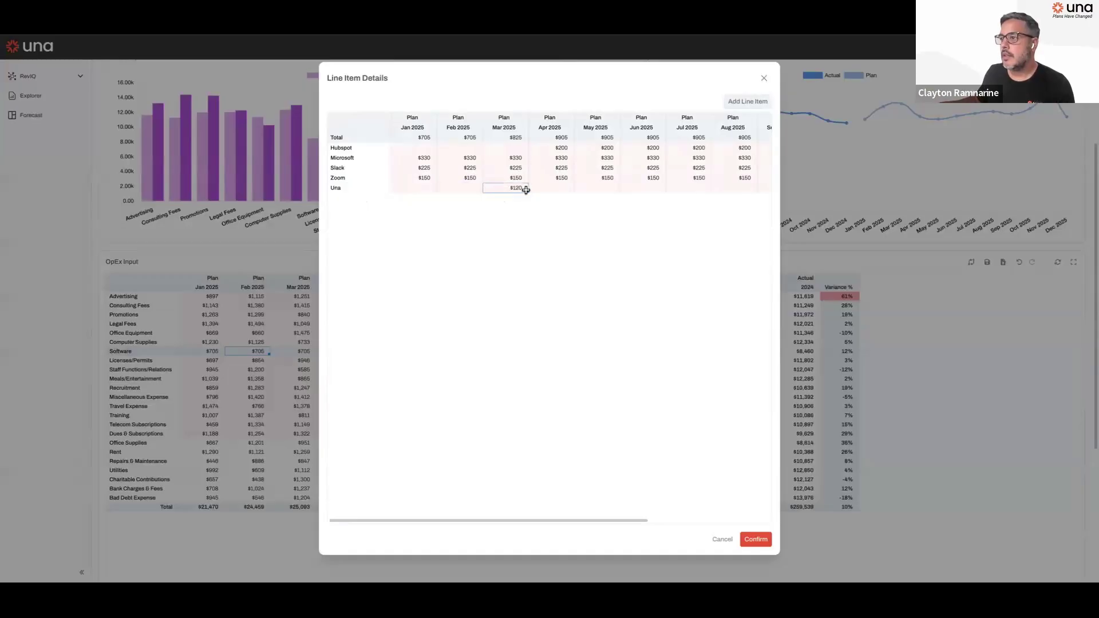
{"action": "left_click_drag", "start_coordinate": [526, 192], "coordinate": [726, 187]}
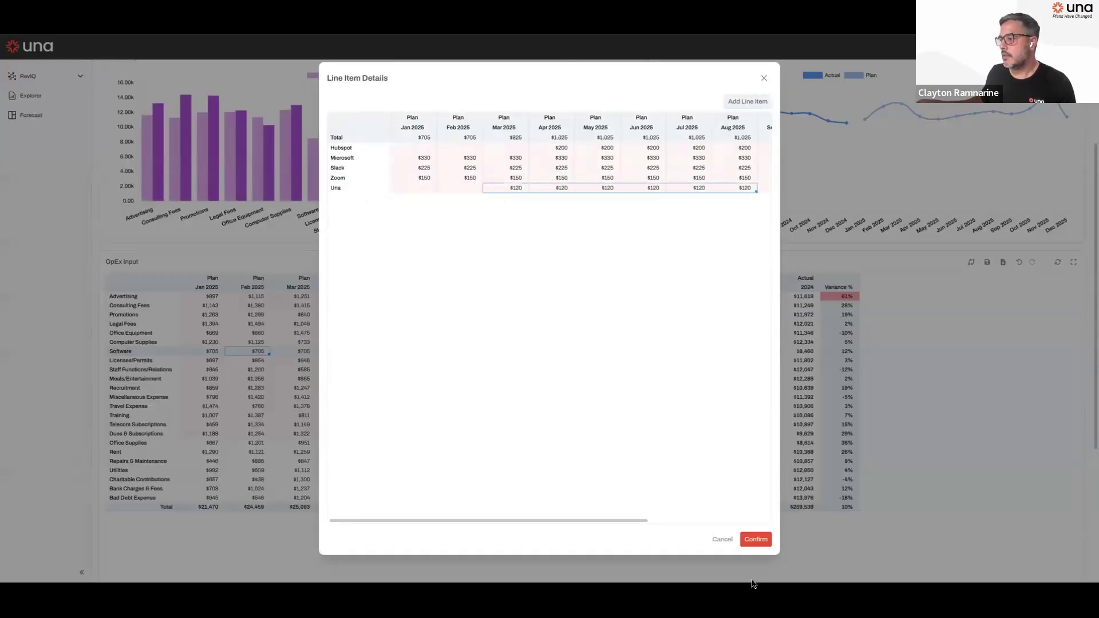
{"action": "left_click", "coordinate": [754, 539]}
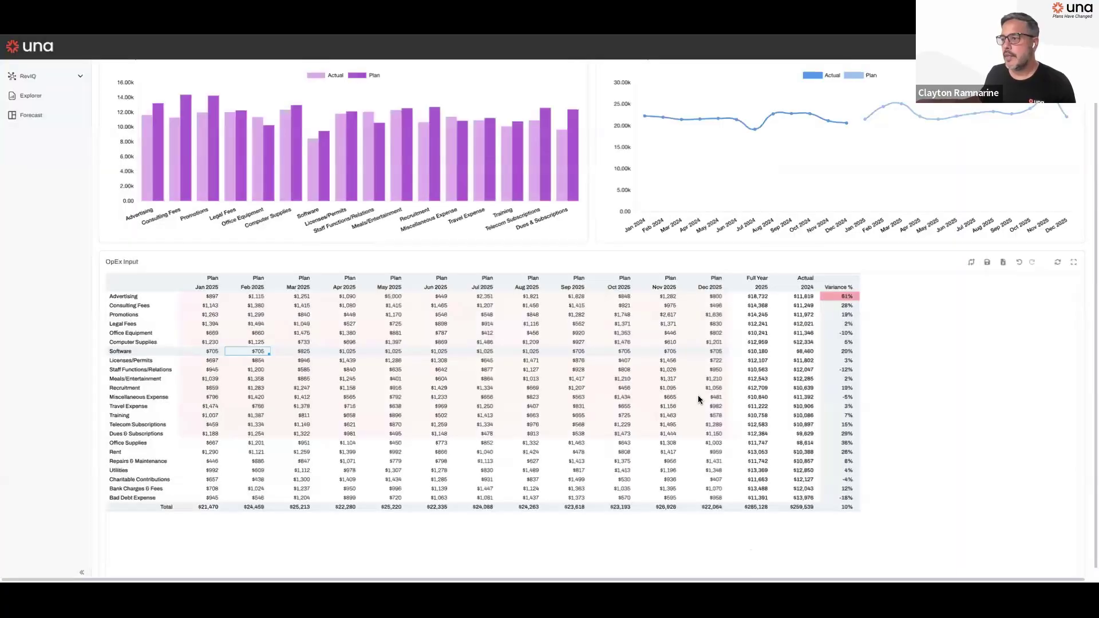
- Save the OpEx Input changes and review the refreshed variance and total OpEx charts
{"action": "scroll", "coordinate": [973, 329], "scroll_direction": "up", "scroll_amount": 1}
{"action": "left_click", "coordinate": [987, 296]}
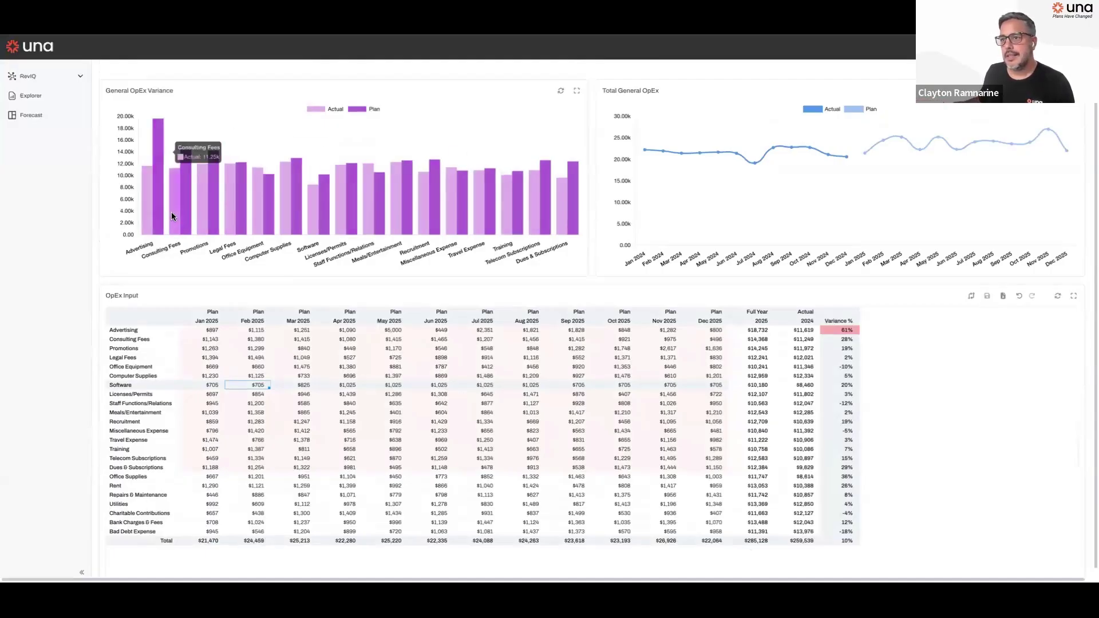
{"action": "scroll", "coordinate": [164, 228], "scroll_direction": "up", "scroll_amount": 2}
{"action": "scroll", "coordinate": [164, 228], "scroll_direction": "up", "scroll_amount": 1}
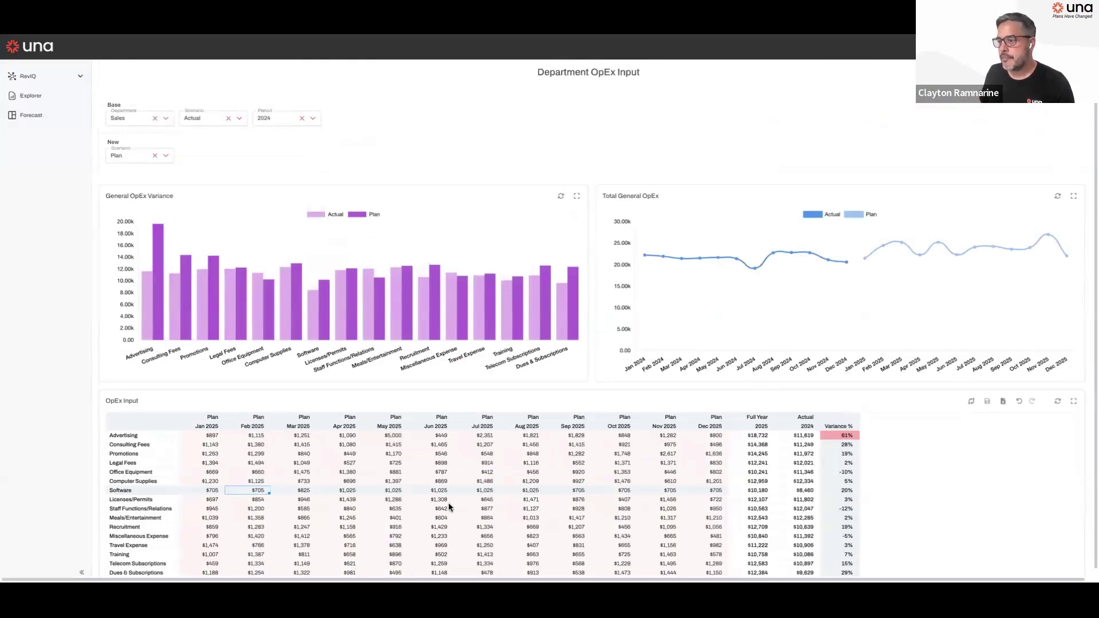
- View the audit trail of the May 2025 Advertising plan value, then close it
{"action": "left_click", "coordinate": [398, 436]}
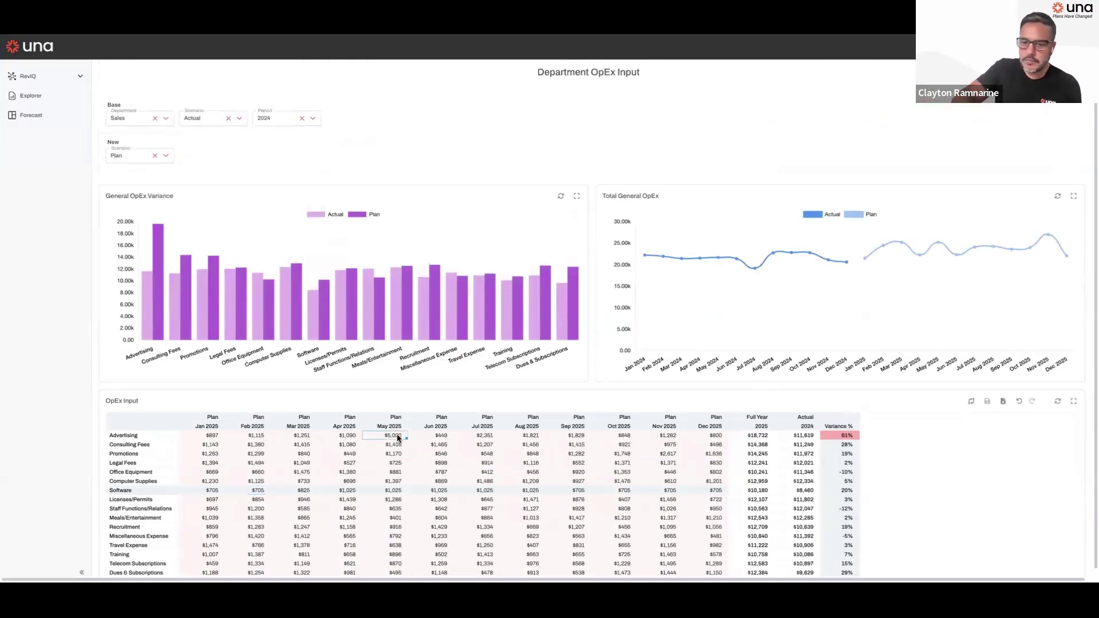
{"action": "right_click", "coordinate": [400, 438]}
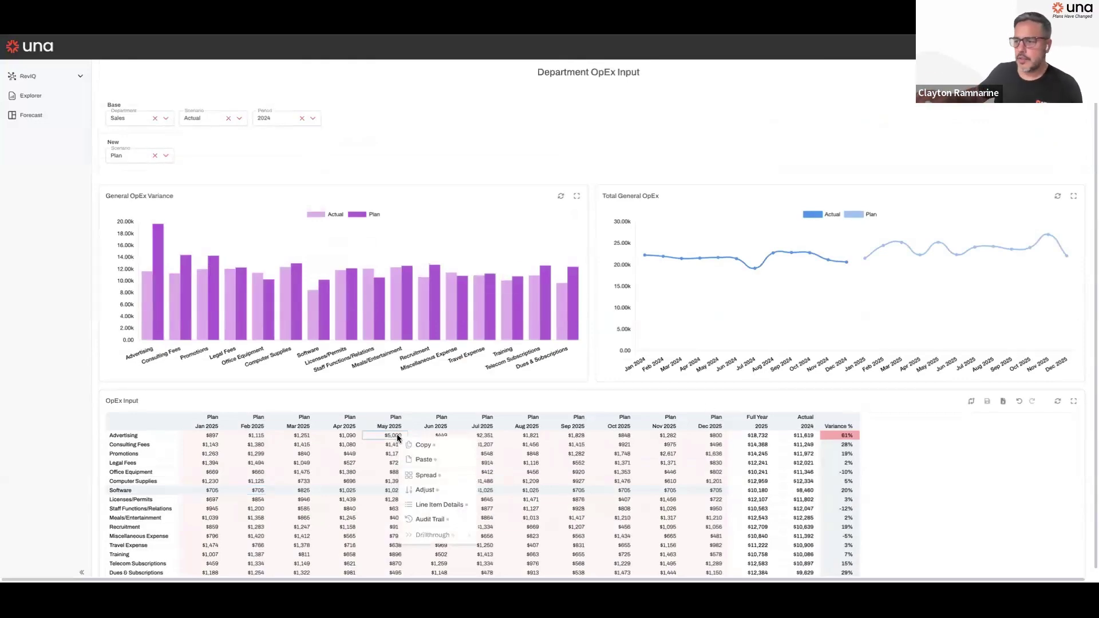
{"action": "left_click", "coordinate": [439, 517]}
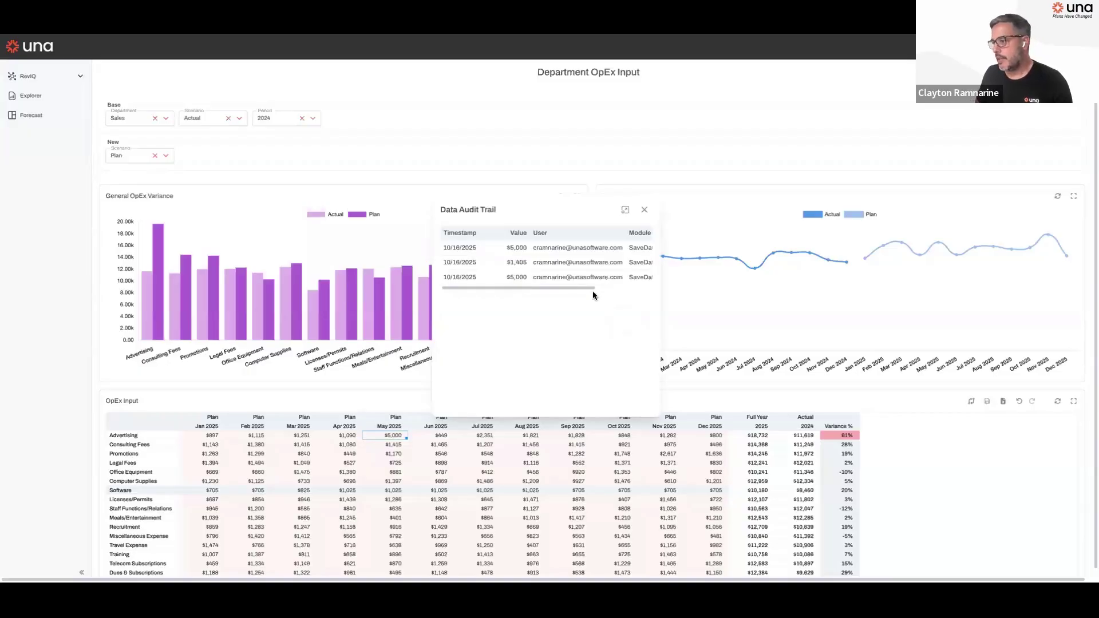
{"action": "left_click", "coordinate": [645, 213]}
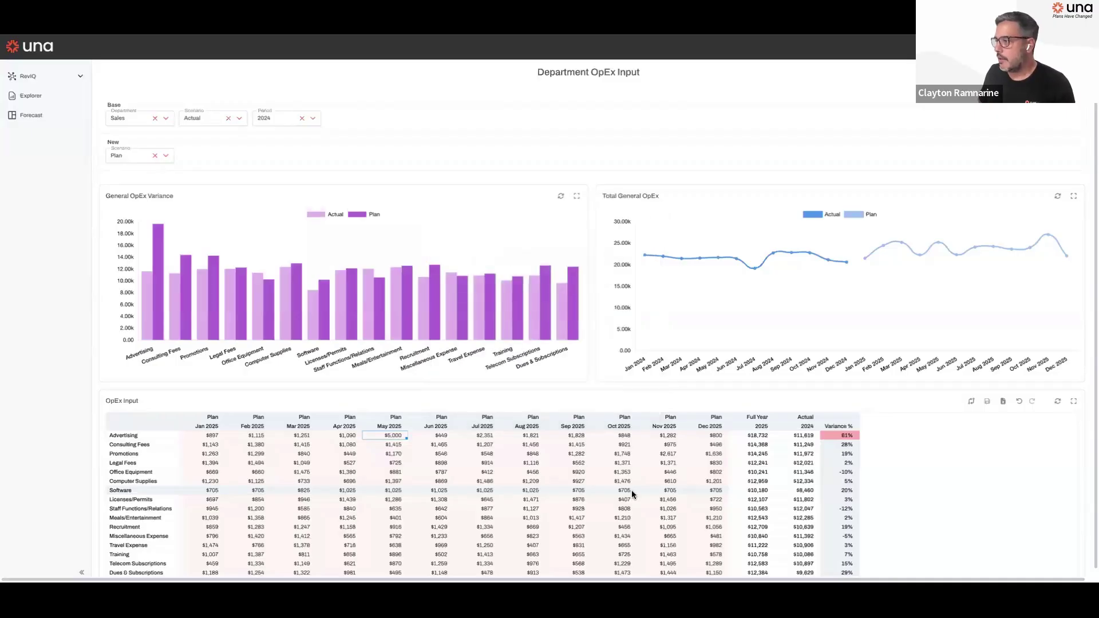
- Compare the OpEx Input table with the 10/16/2025 snapshot, inspect the highlighted Advertising and Software changes, and close the comparison
{"action": "left_click", "coordinate": [972, 401]}
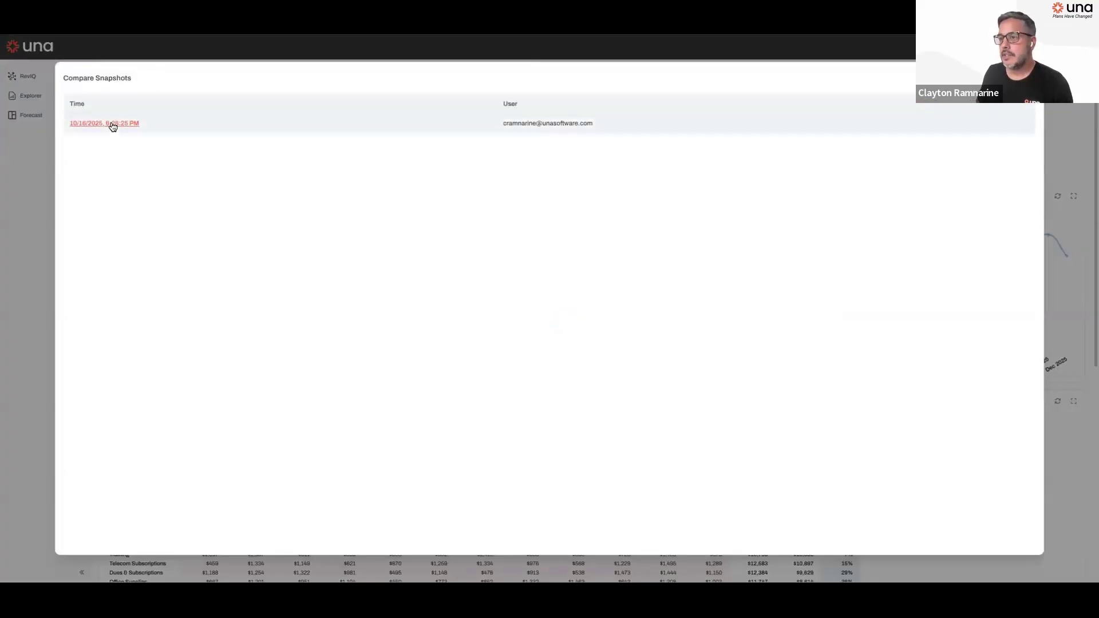
{"action": "left_click", "coordinate": [113, 126]}
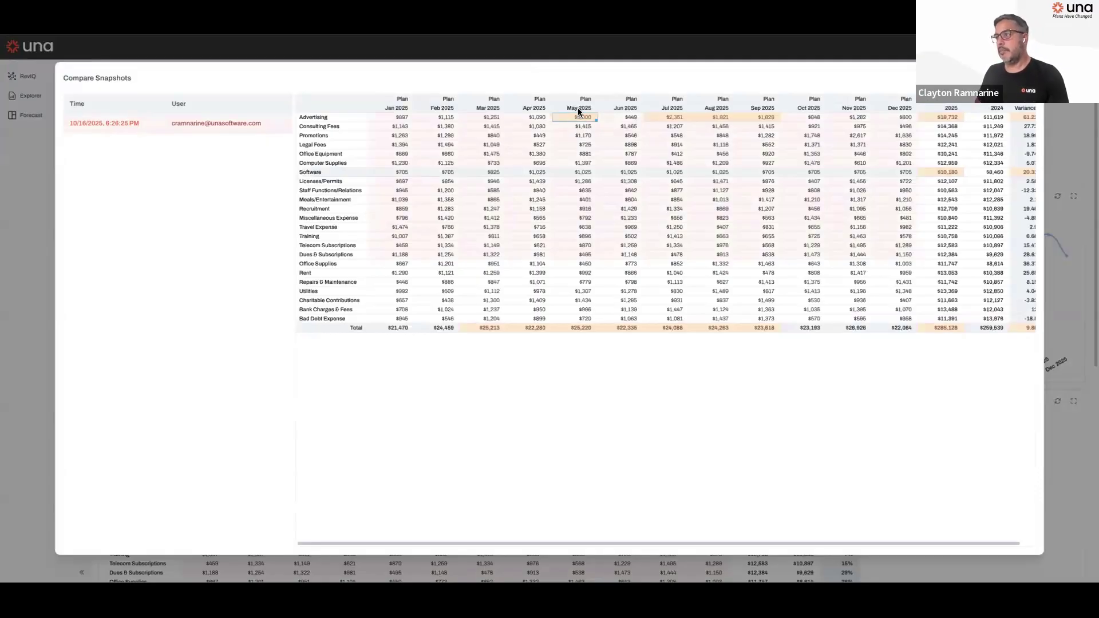
{"action": "left_click", "coordinate": [670, 118]}
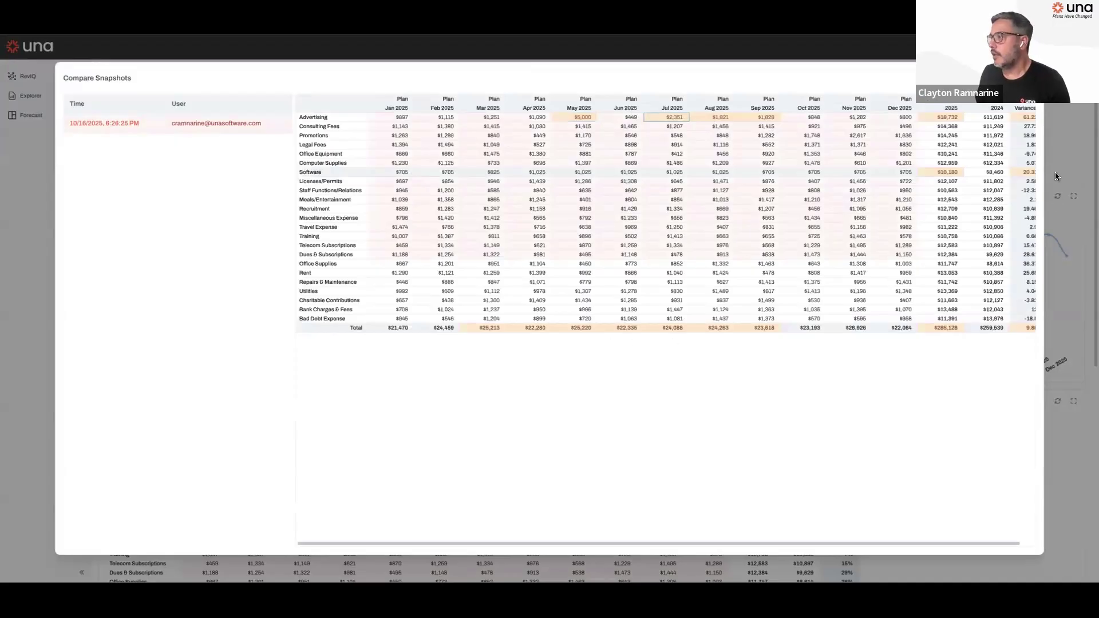
{"action": "left_click", "coordinate": [957, 173]}
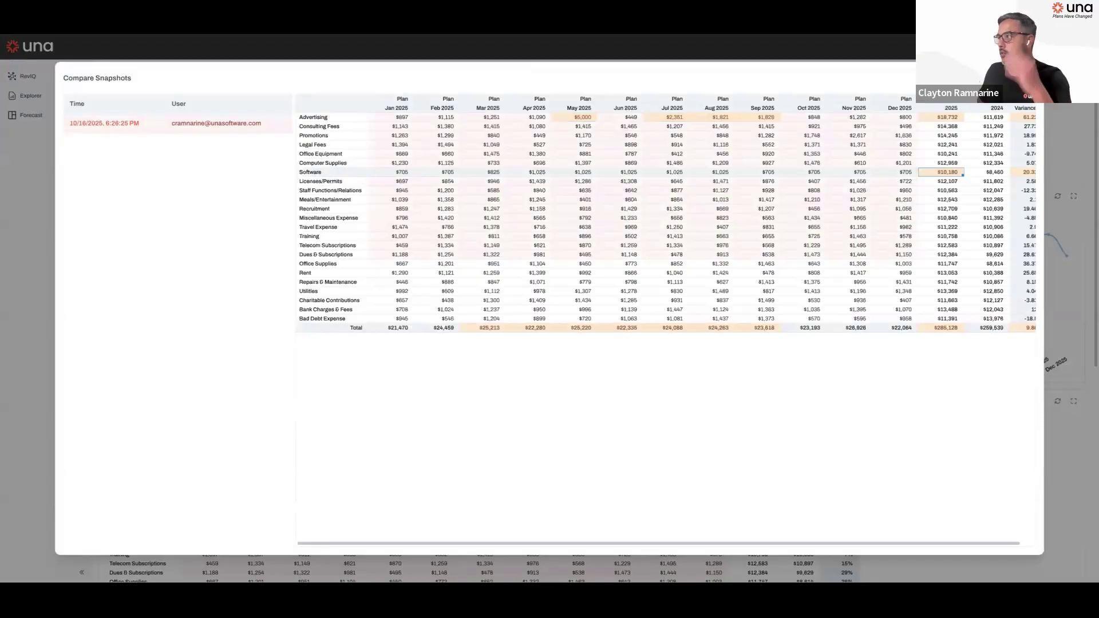
{"action": "left_click", "coordinate": [1031, 78]}
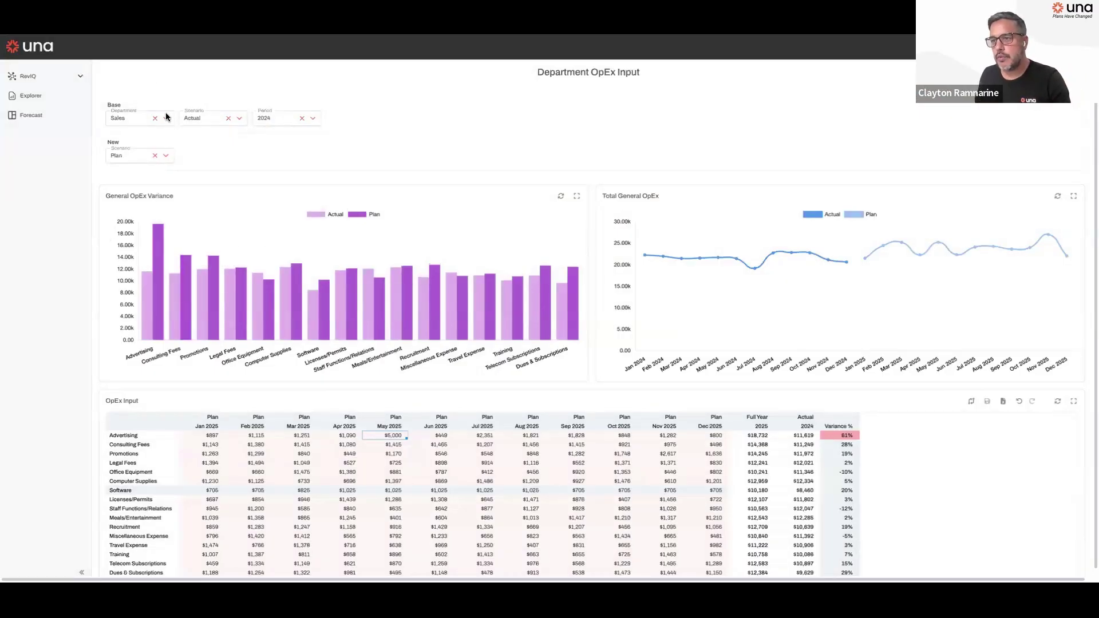
- Set the canvas comparison to base scenario Plan for period 2025 against new scenario Fcst (1+11)
{"action": "left_click", "coordinate": [241, 121]}
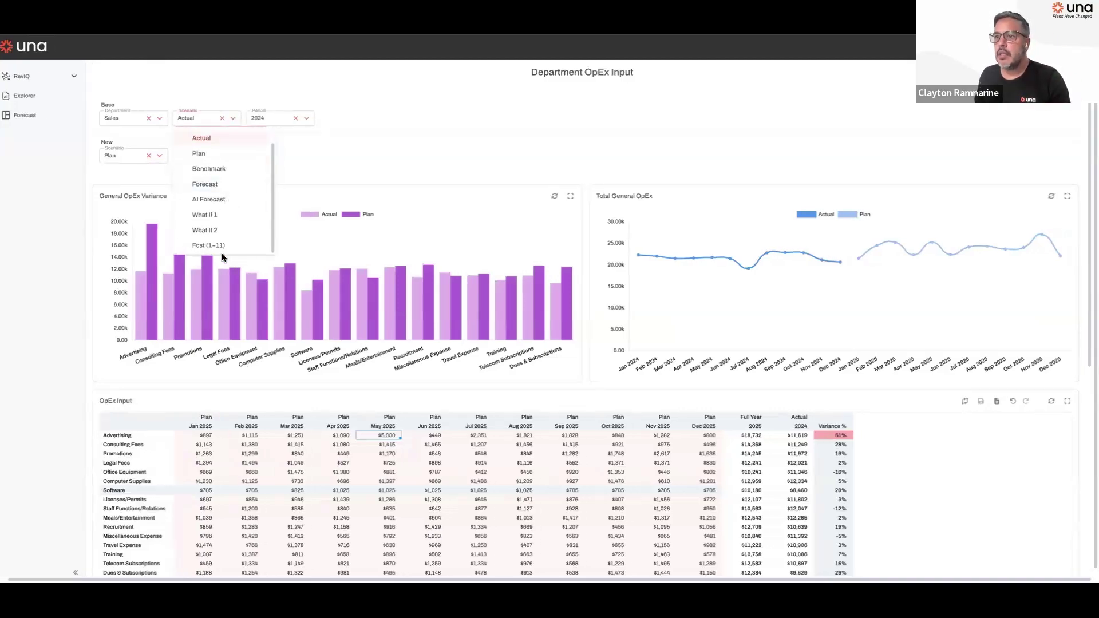
{"action": "scroll", "coordinate": [222, 189], "scroll_direction": "down", "scroll_amount": 1}
{"action": "left_click", "coordinate": [203, 155]}
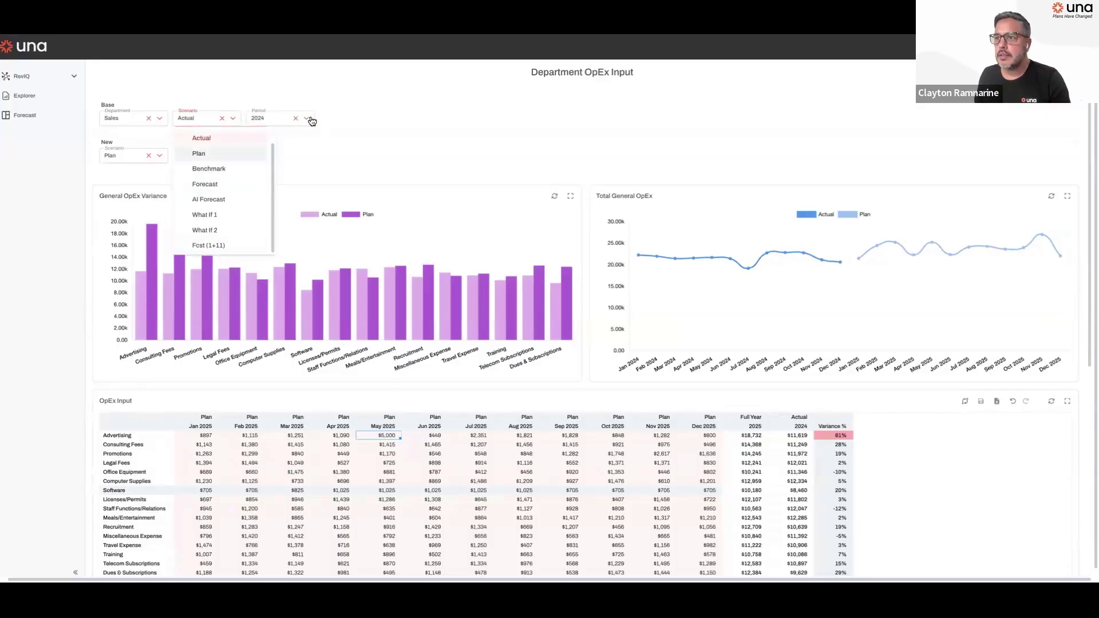
{"action": "left_click", "coordinate": [306, 118]}
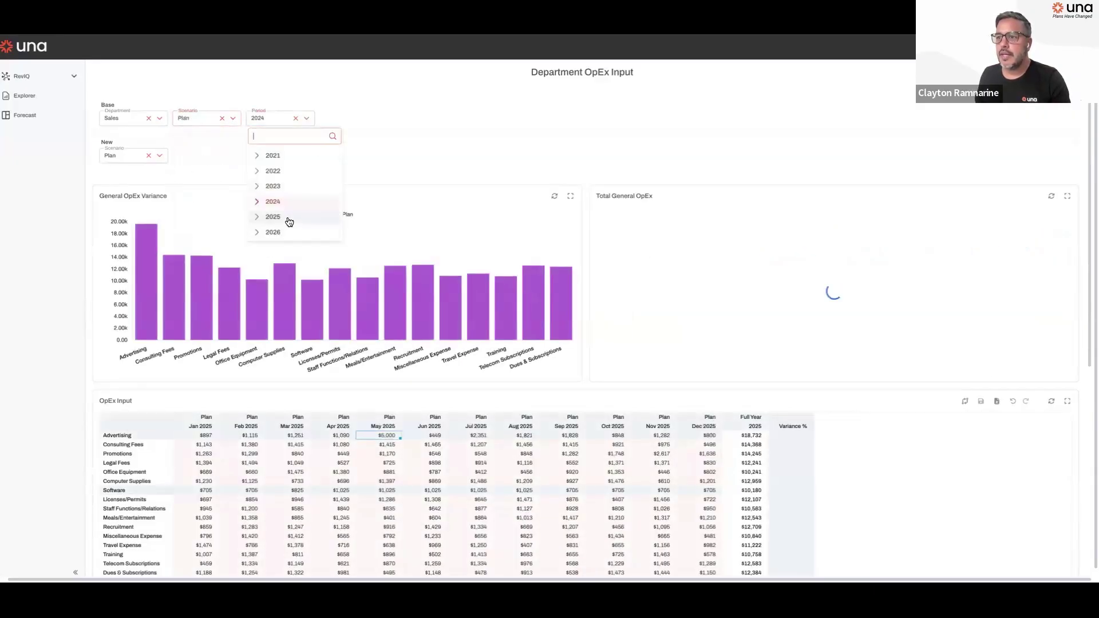
{"action": "left_click", "coordinate": [290, 219]}
{"action": "left_click", "coordinate": [159, 156]}
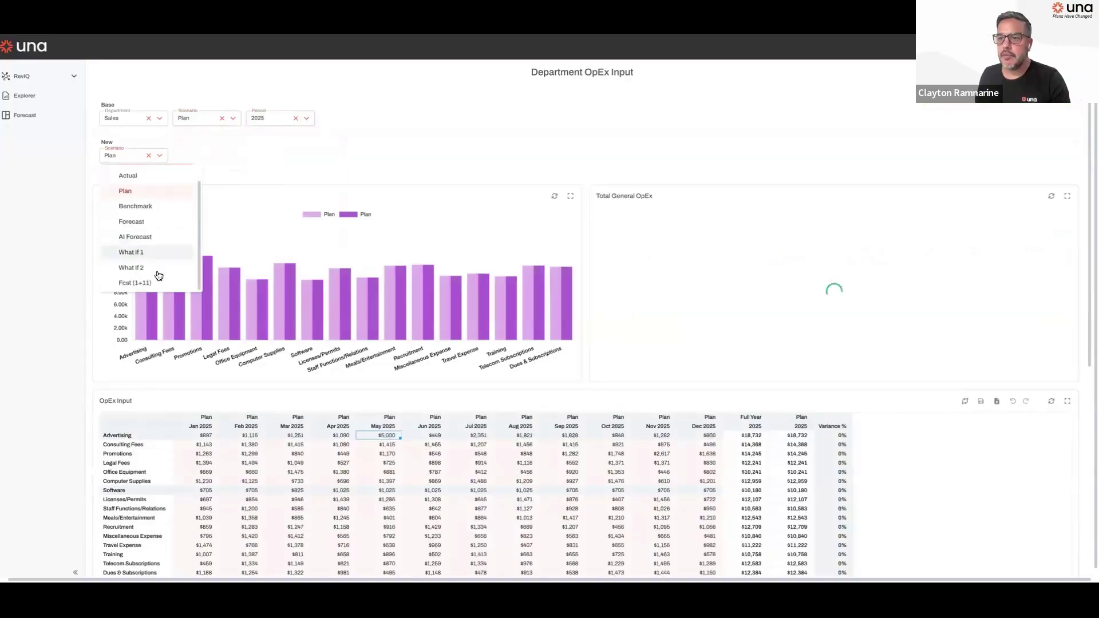
{"action": "left_click", "coordinate": [140, 279]}
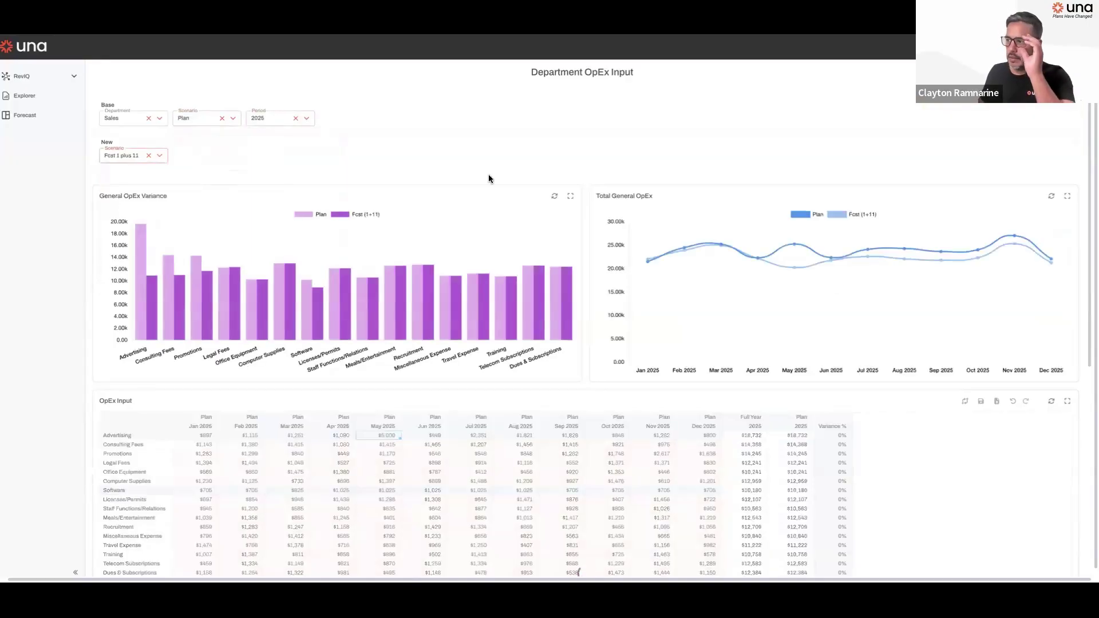
- Review the Fcst (1+11) figures by month and their variances to Plan in the OpEx Input table and charts
{"action": "scroll", "coordinate": [319, 389], "scroll_direction": "down", "scroll_amount": 2}
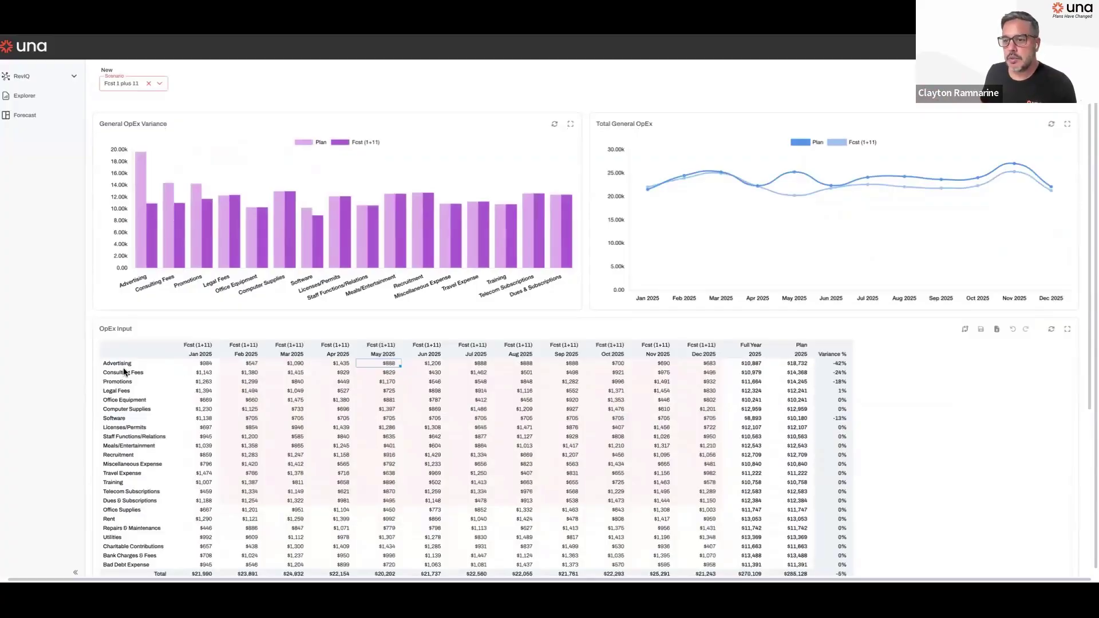
{"action": "left_click", "coordinate": [201, 364]}
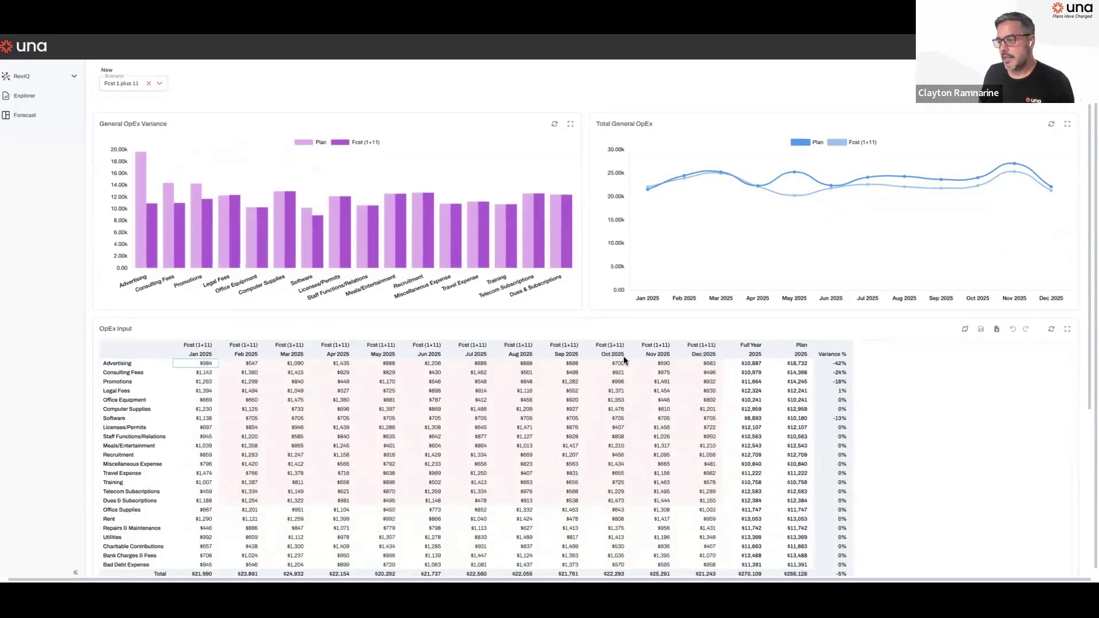
{"action": "scroll", "coordinate": [393, 223], "scroll_direction": "up", "scroll_amount": 2}
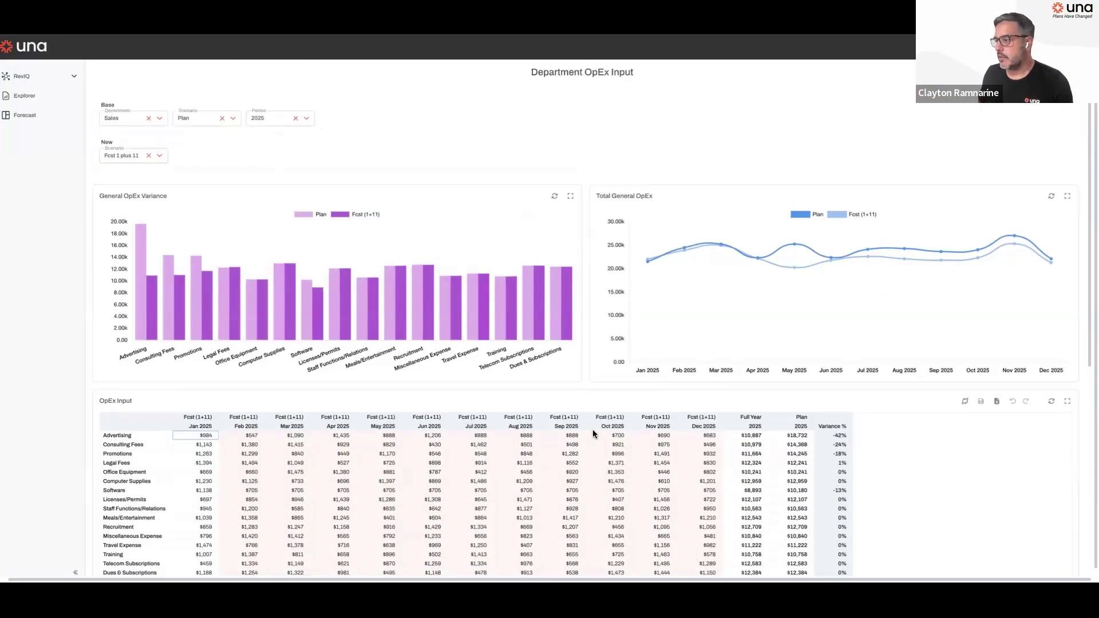
{"action": "scroll", "coordinate": [593, 430], "scroll_direction": "down", "scroll_amount": 2}
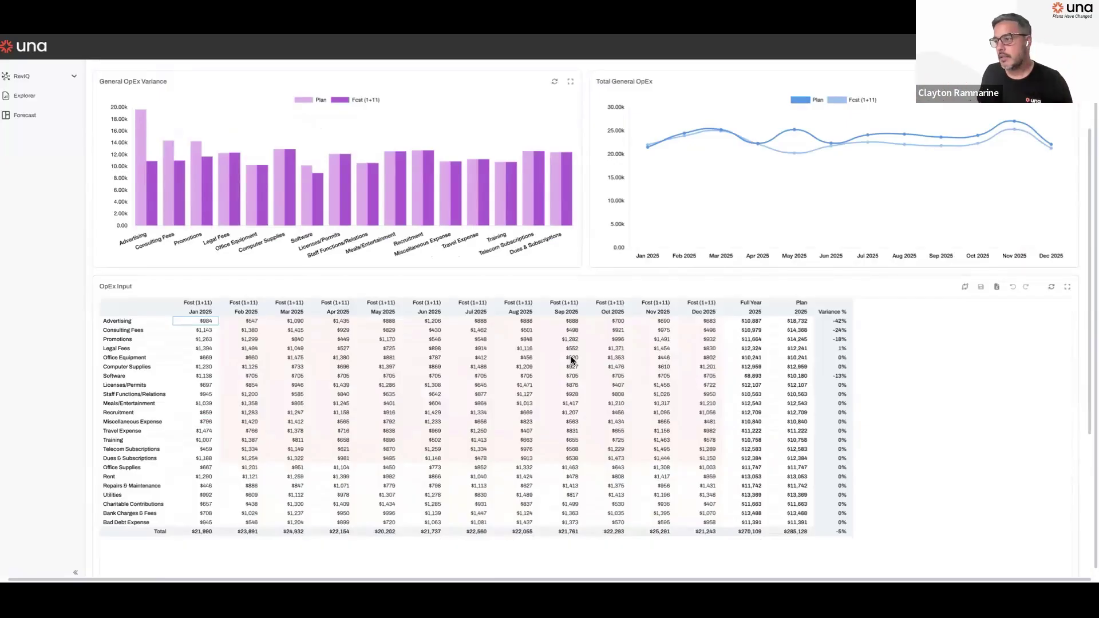
{"action": "scroll", "coordinate": [571, 356], "scroll_direction": "up", "scroll_amount": 1}
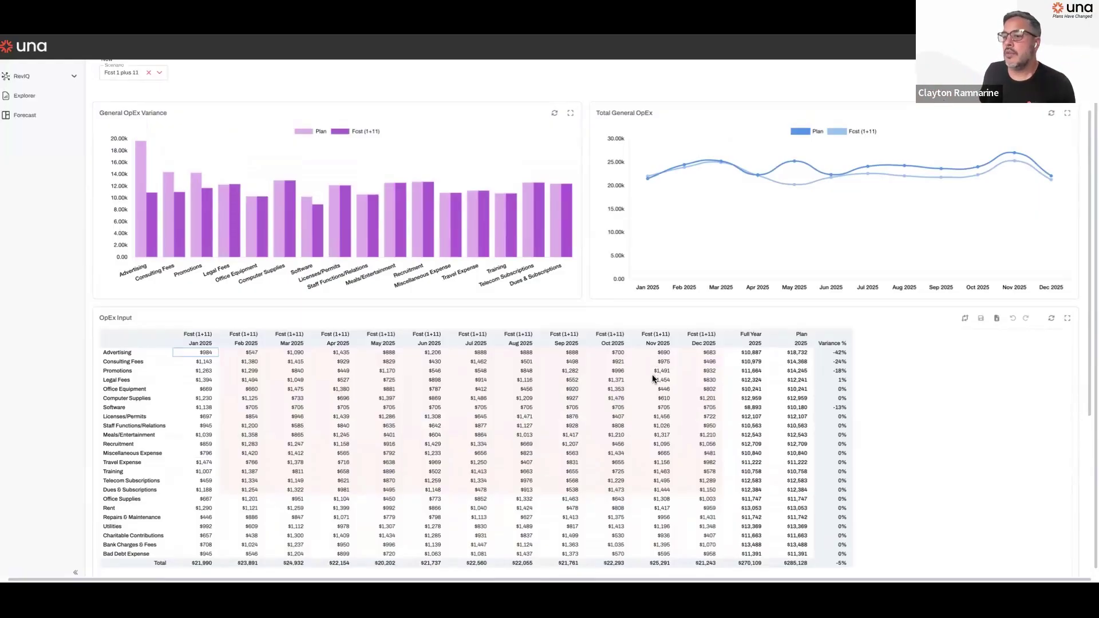
{"action": "scroll", "coordinate": [653, 378], "scroll_direction": "up", "scroll_amount": 3}
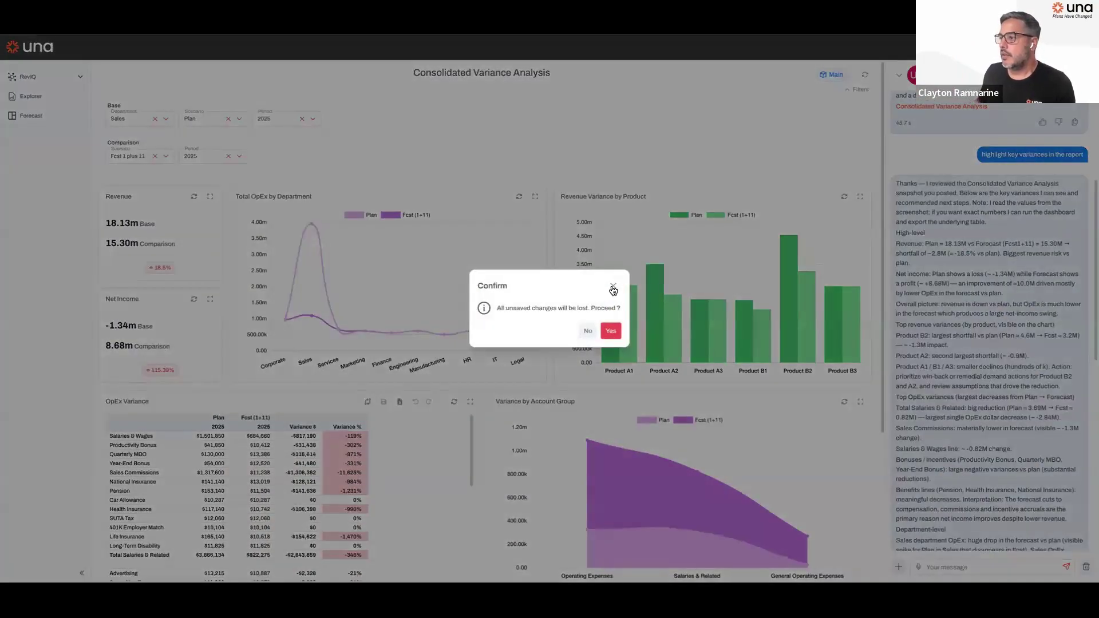
- Dismiss the unsaved-changes confirmation and view the list of available chat assistants, leaving Una Bot selected
{"action": "left_click", "coordinate": [612, 287]}
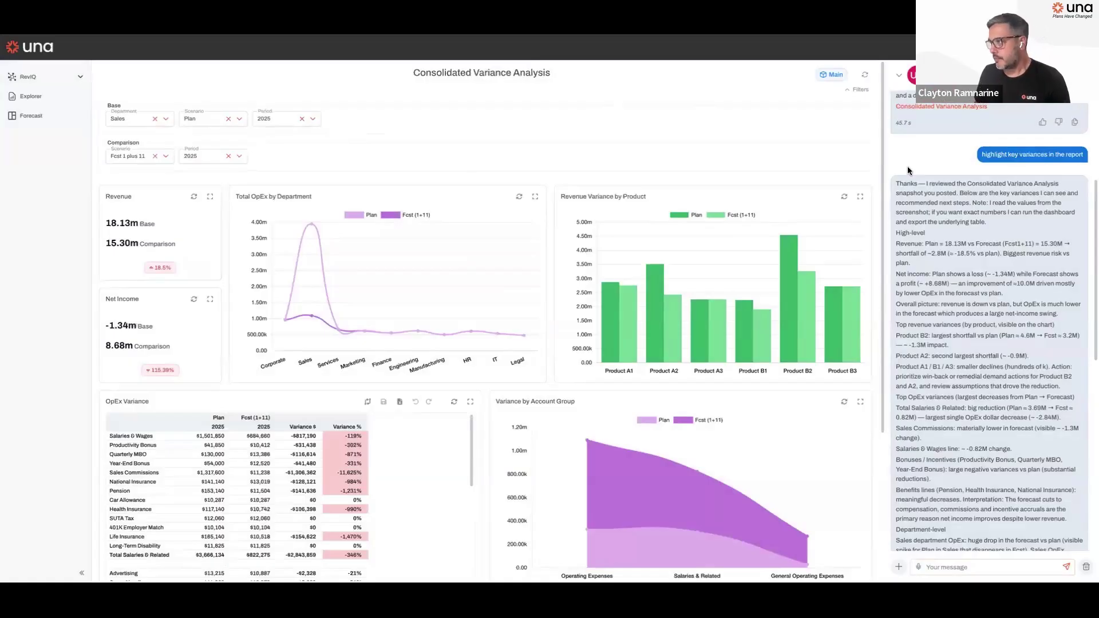
{"action": "scroll", "coordinate": [922, 157], "scroll_direction": "up", "scroll_amount": 5}
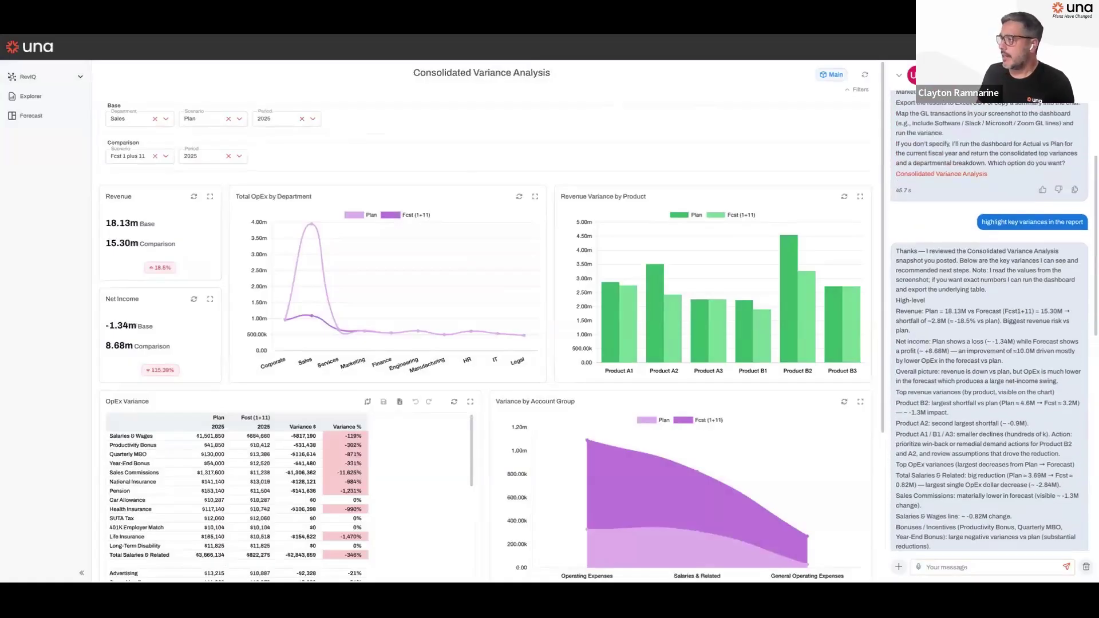
{"action": "left_click", "coordinate": [900, 78]}
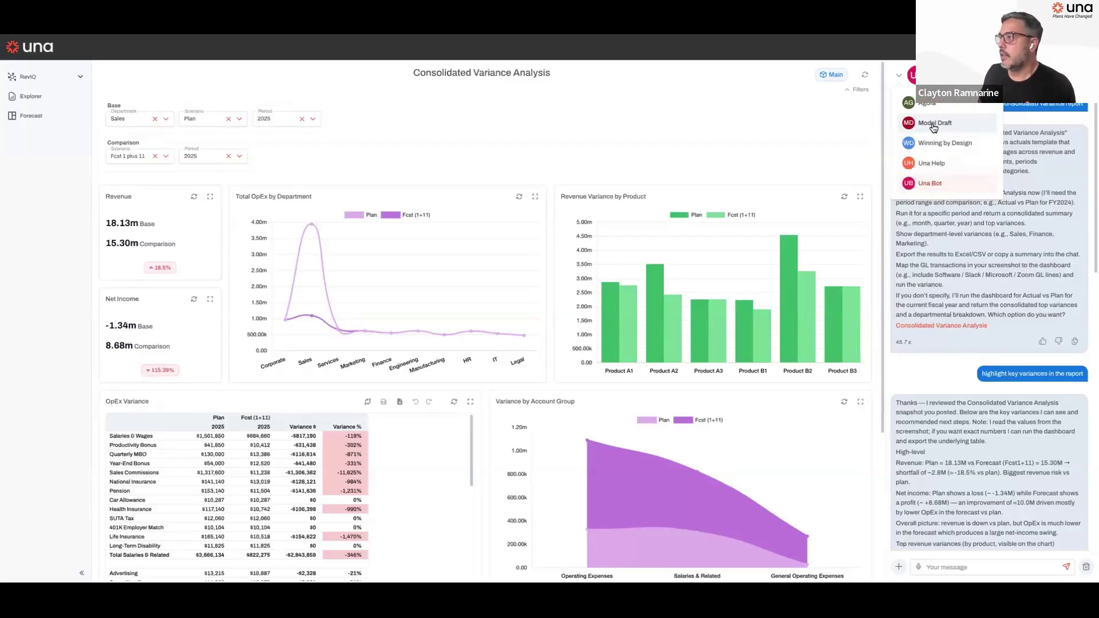
{"action": "key", "text": "Escape"}
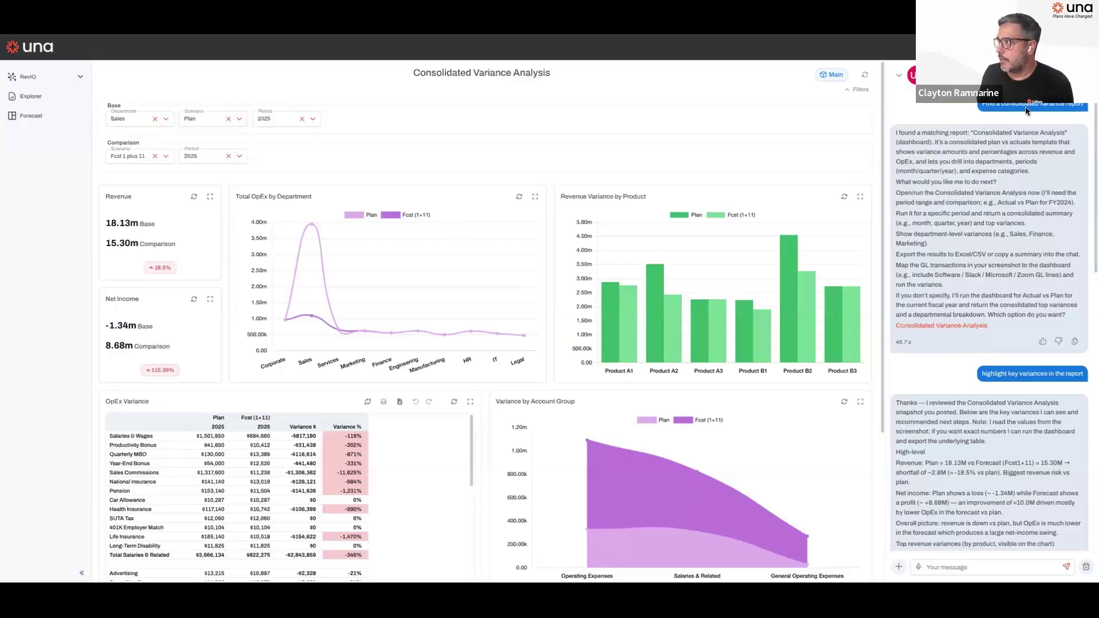
- Follow the chat's Consolidated Variance Analysis link and read the key-variances answer through to the suggested follow-up questions
{"action": "left_click", "coordinate": [942, 330]}
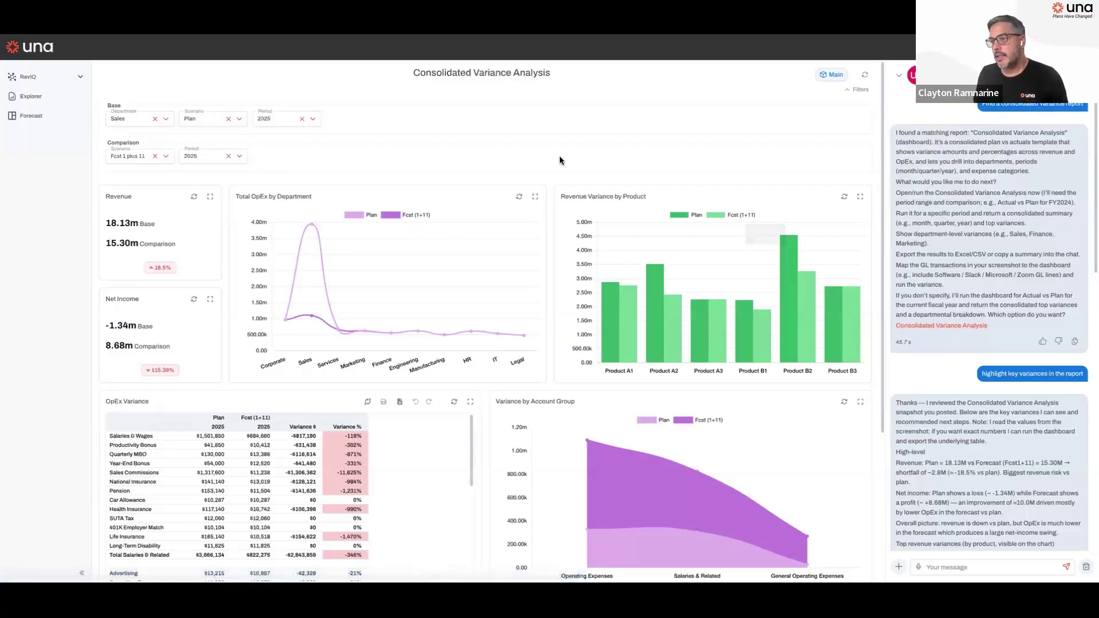
{"action": "scroll", "coordinate": [991, 309], "scroll_direction": "down", "scroll_amount": 3}
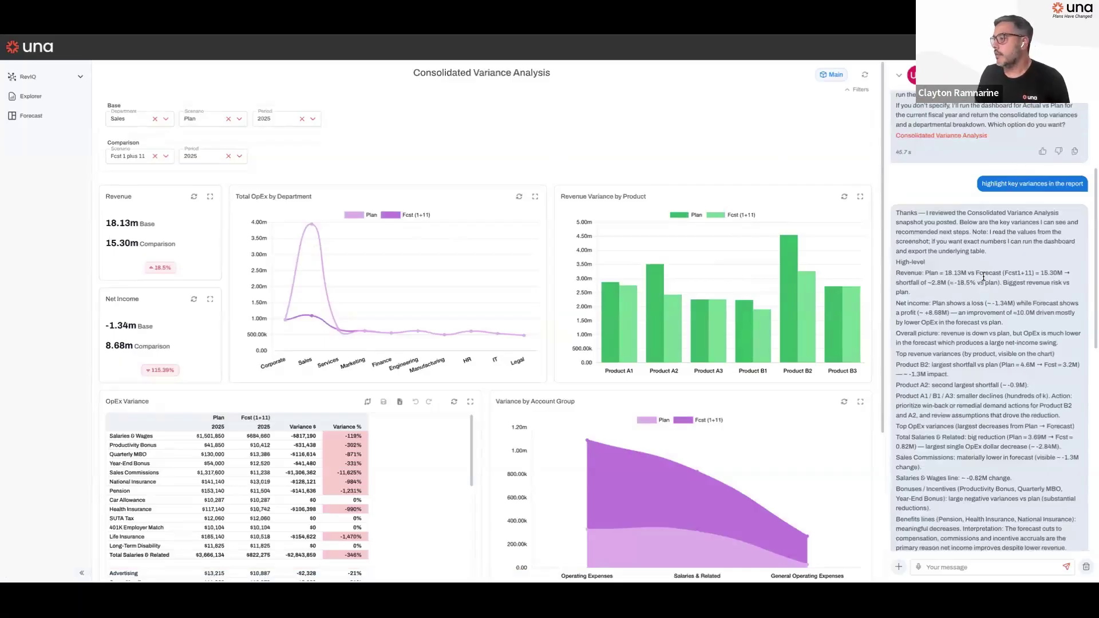
{"action": "scroll", "coordinate": [985, 281], "scroll_direction": "down", "scroll_amount": 2}
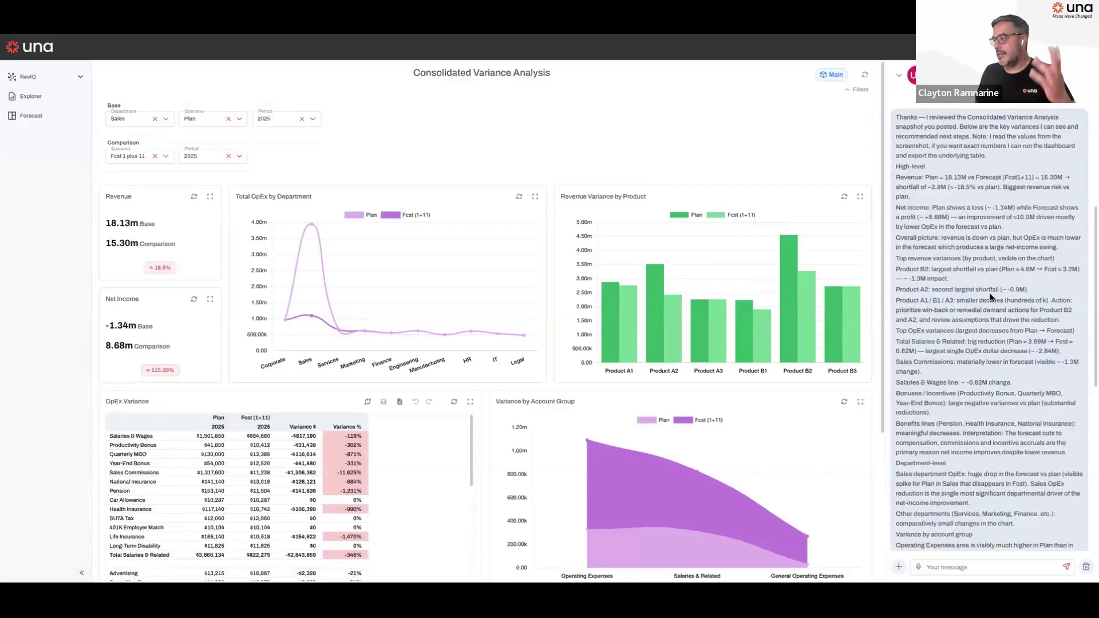
{"action": "scroll", "coordinate": [991, 297], "scroll_direction": "down", "scroll_amount": 3}
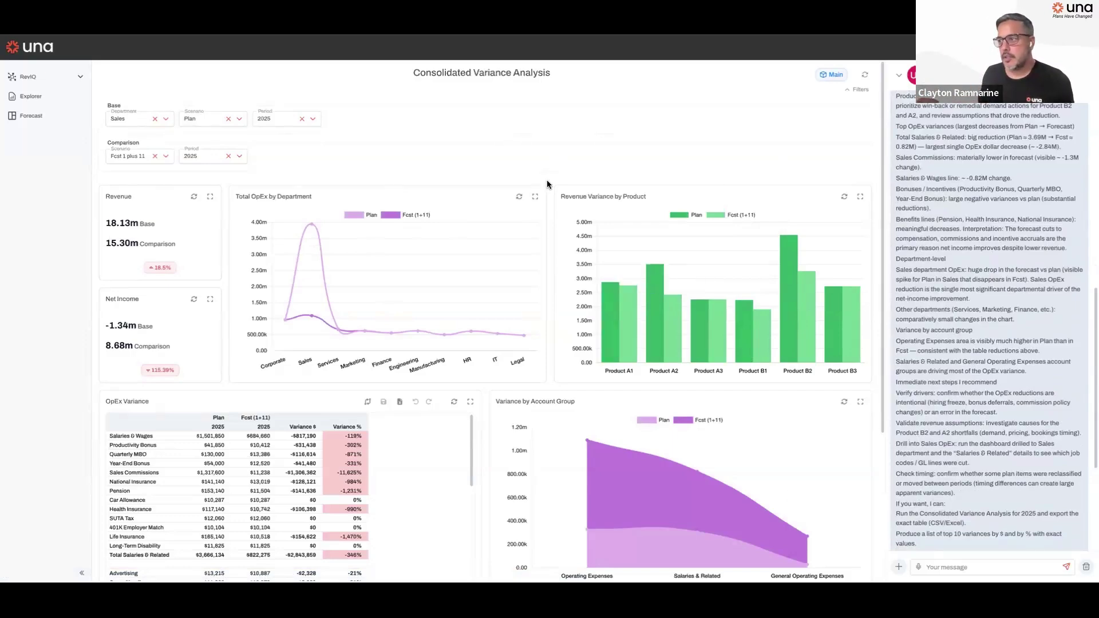
{"action": "scroll", "coordinate": [989, 346], "scroll_direction": "down", "scroll_amount": 4}
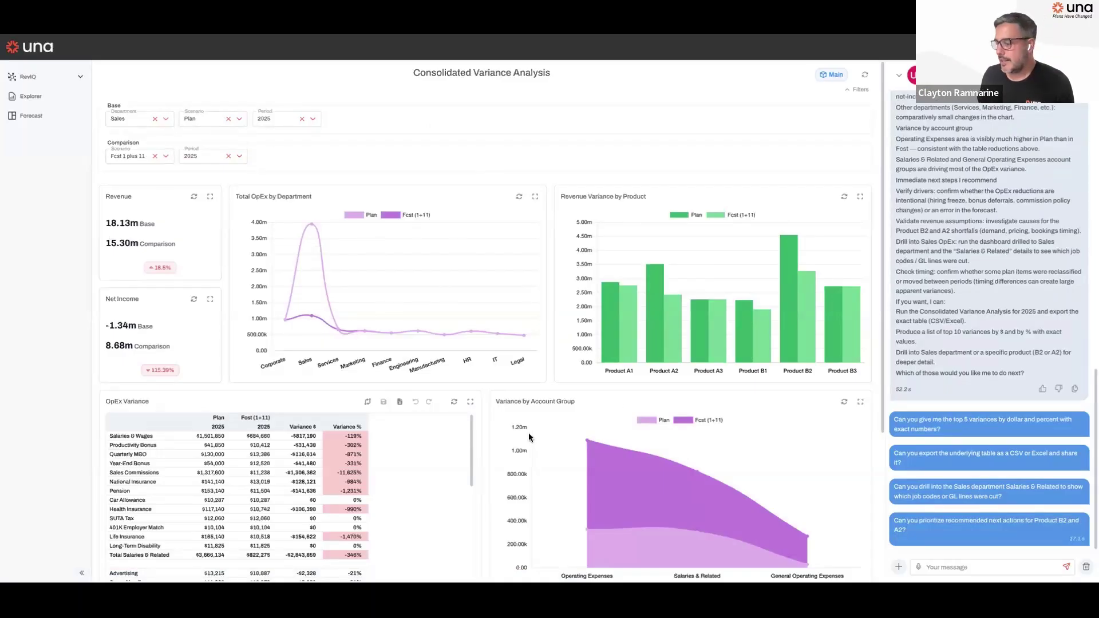
- Enlarge the Total OpEx by Department chart to inspect Plan against Fcst (1+11), and restore its size
{"action": "left_click", "coordinate": [536, 197]}
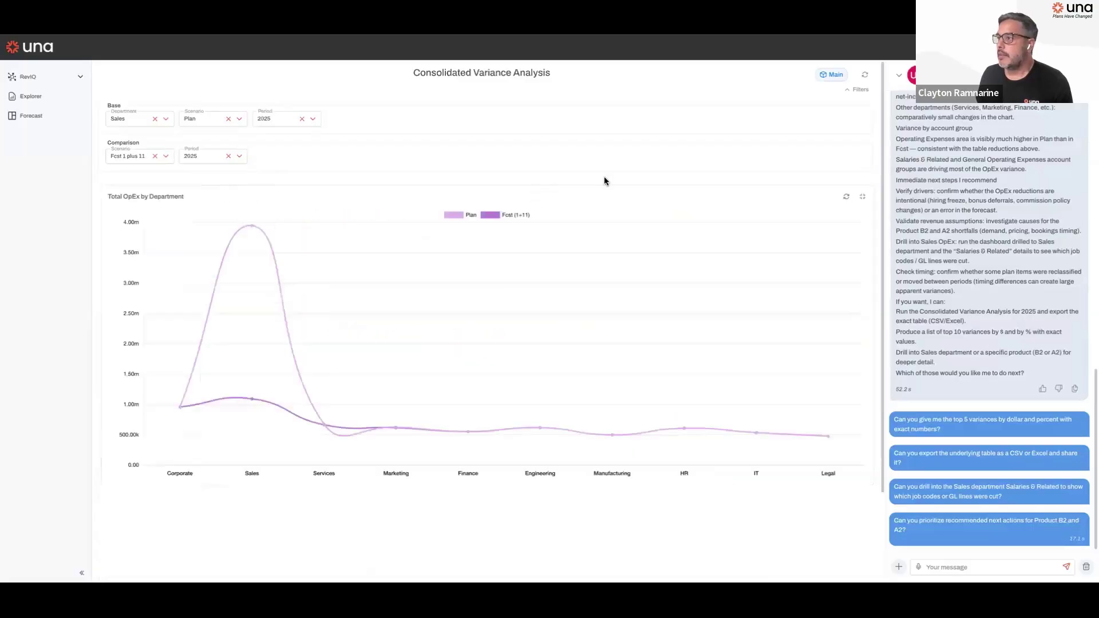
{"action": "left_click", "coordinate": [862, 198]}
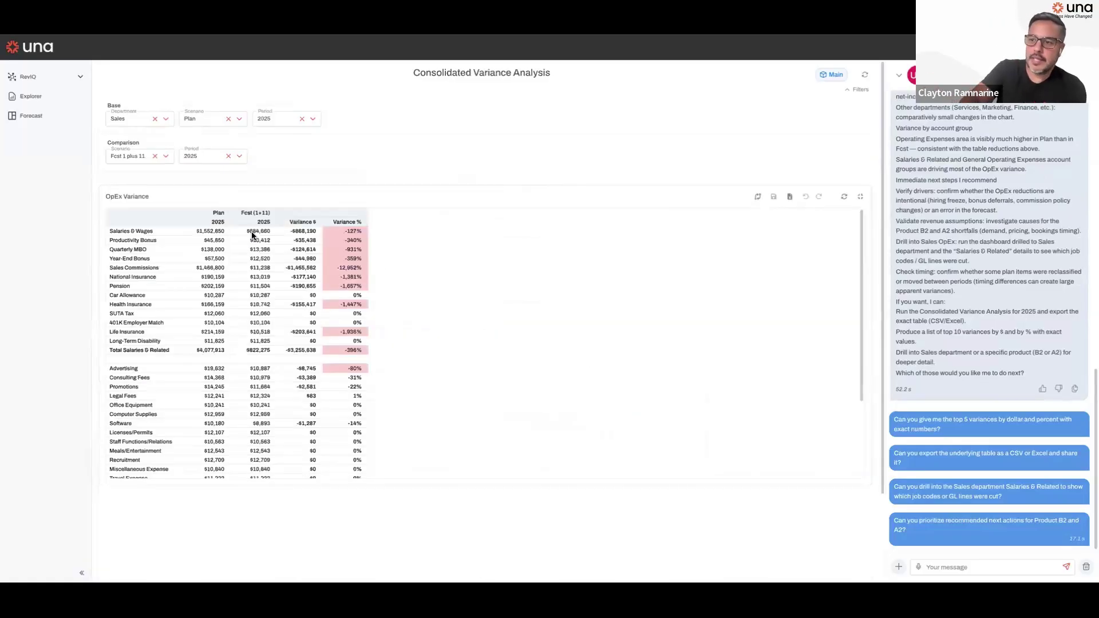
- In the enlarged OpEx Variance table, check the drillthrough options for the Fcst (1+11) Salaries & Wages and Advertising values, and restore the dashboard layout
{"action": "right_click", "coordinate": [252, 234]}
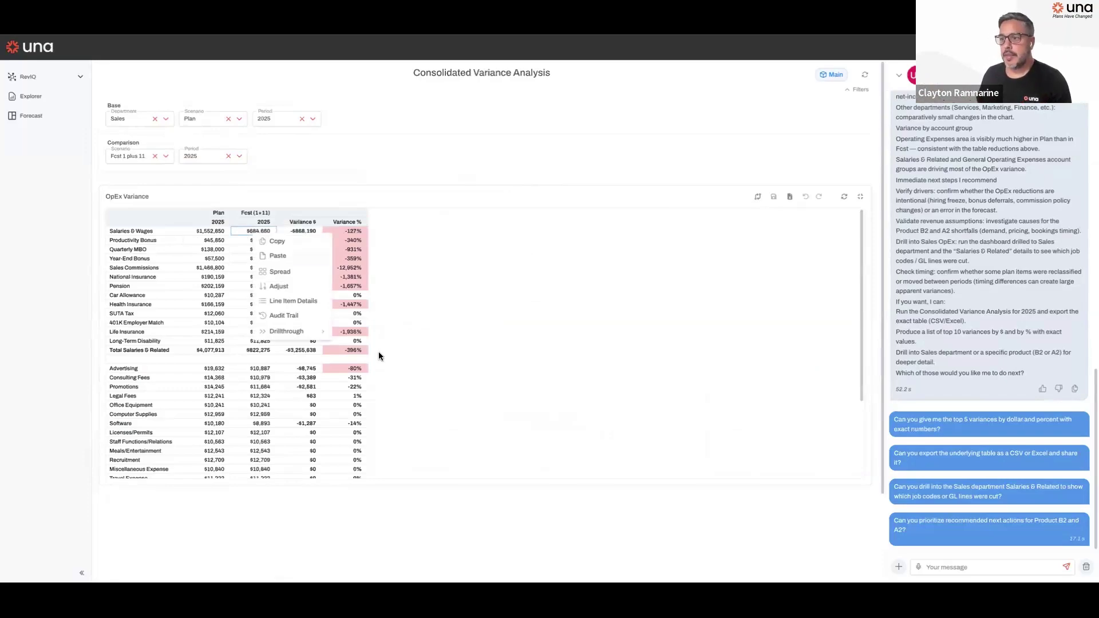
{"action": "mouse_move", "coordinate": [293, 332]}
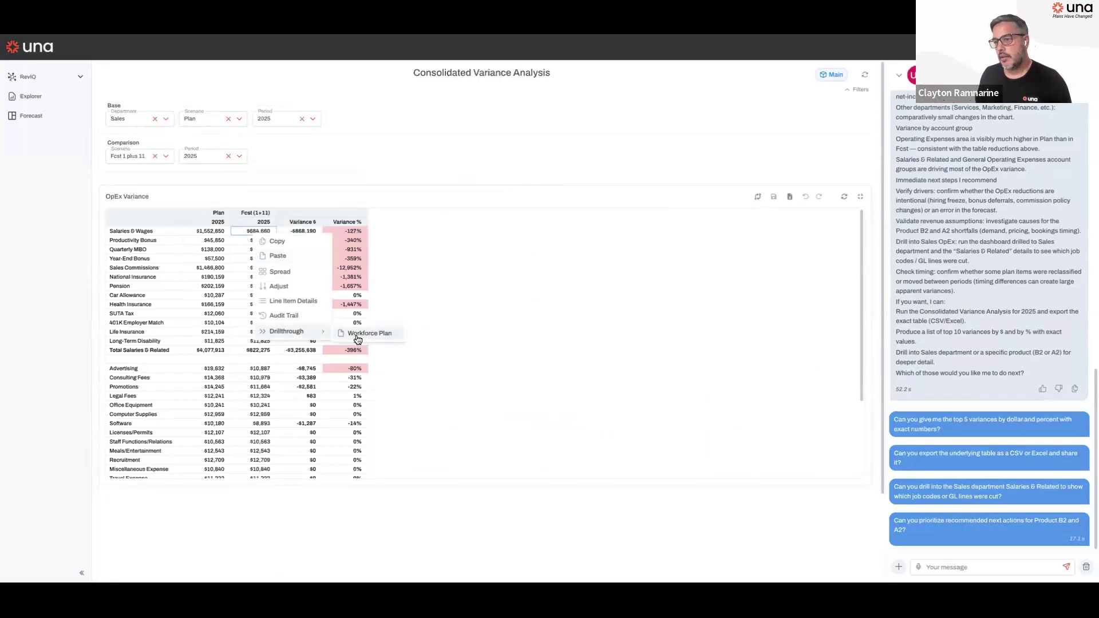
{"action": "right_click", "coordinate": [259, 370]}
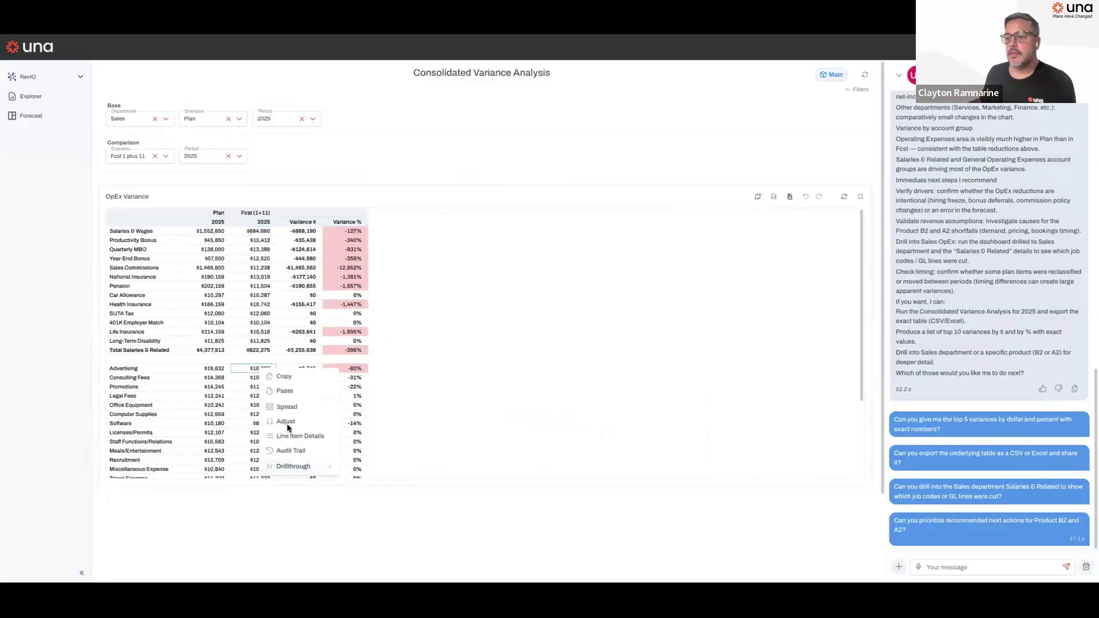
{"action": "mouse_move", "coordinate": [298, 467]}
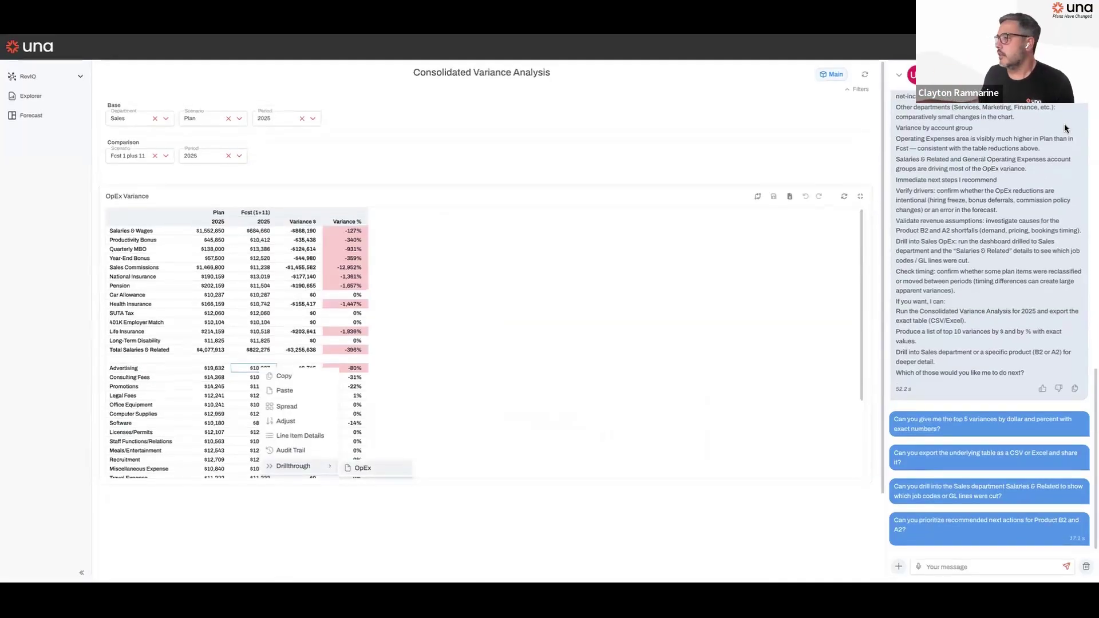
{"action": "left_click", "coordinate": [861, 199]}
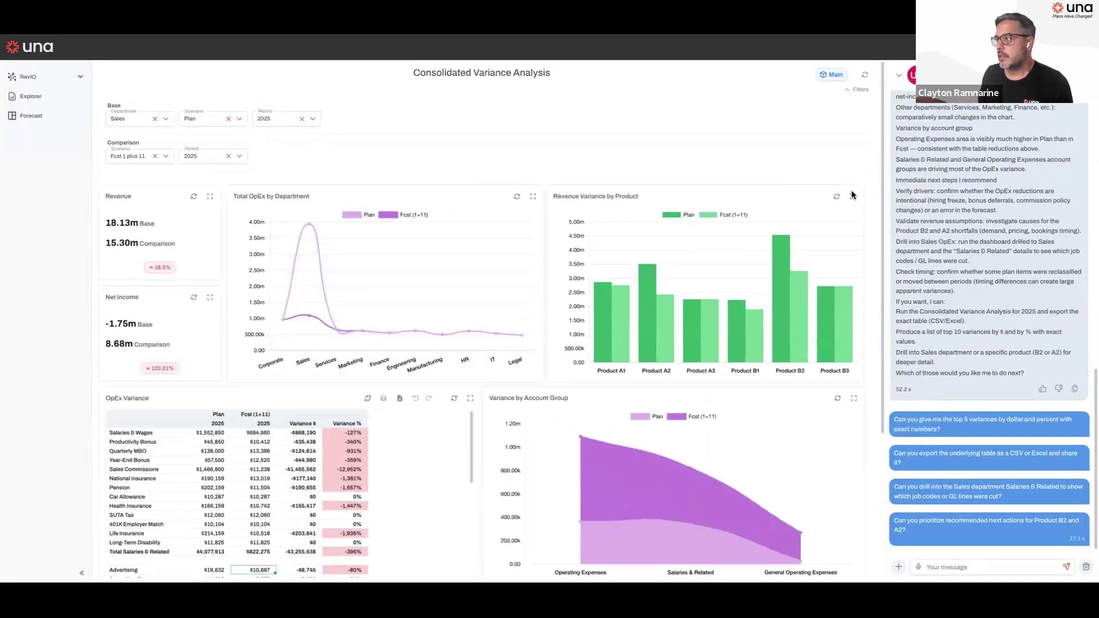